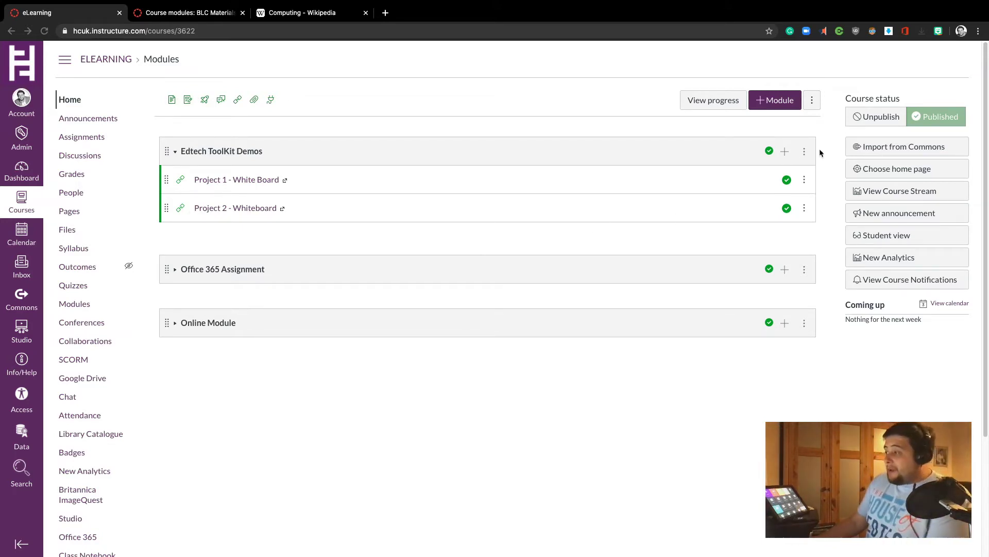
- Add a new page named "RCE Demo" to the Edtech ToolKit Demos module without indentation
click(785, 151)
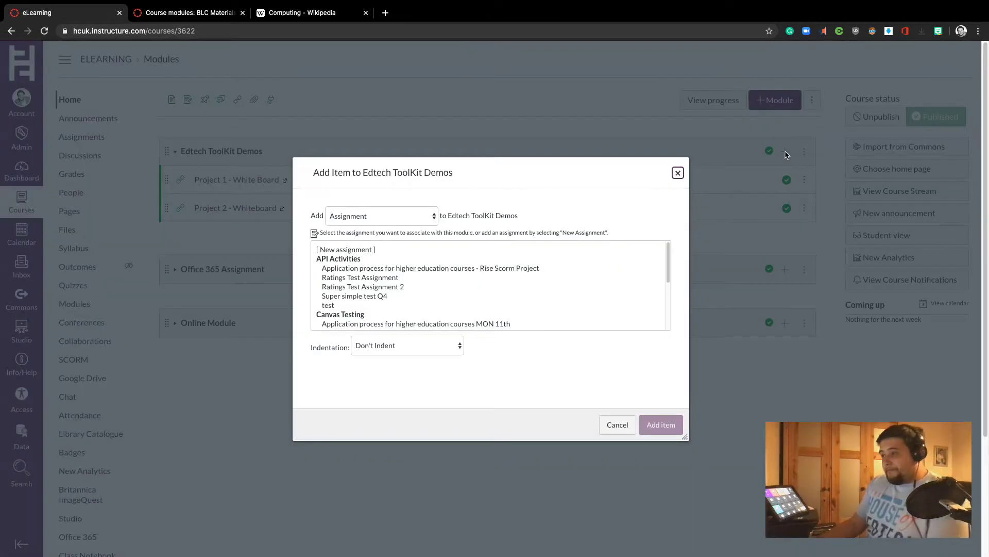
click(434, 215)
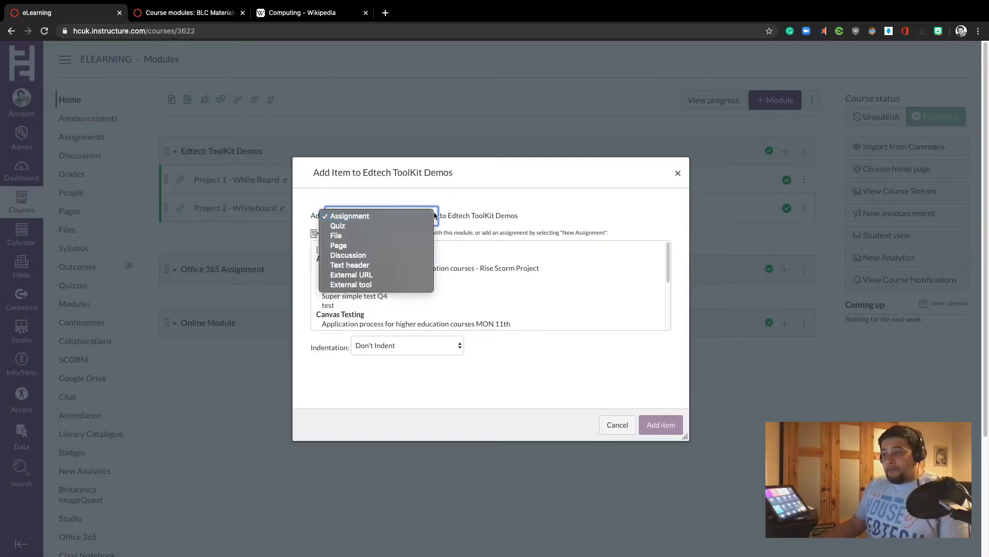
click(368, 246)
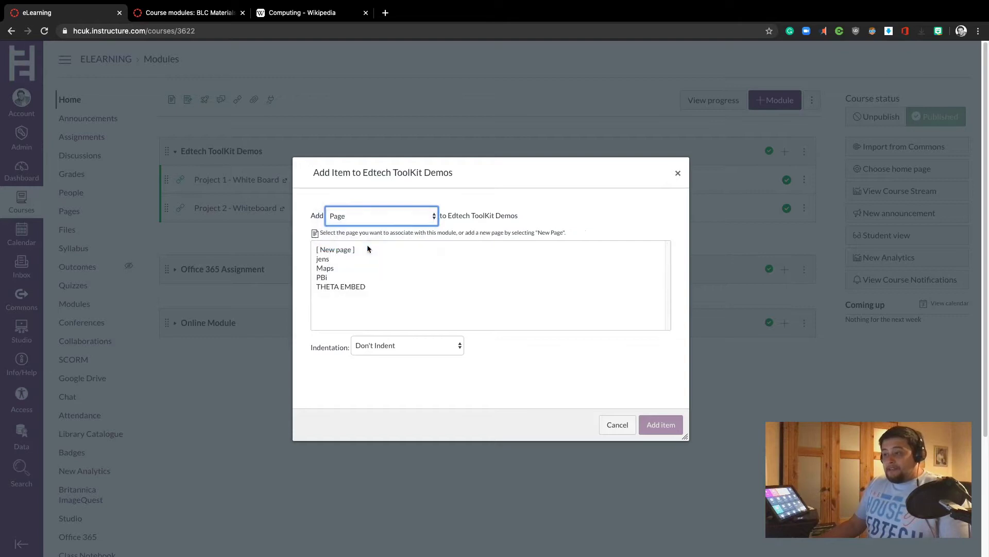
click(345, 251)
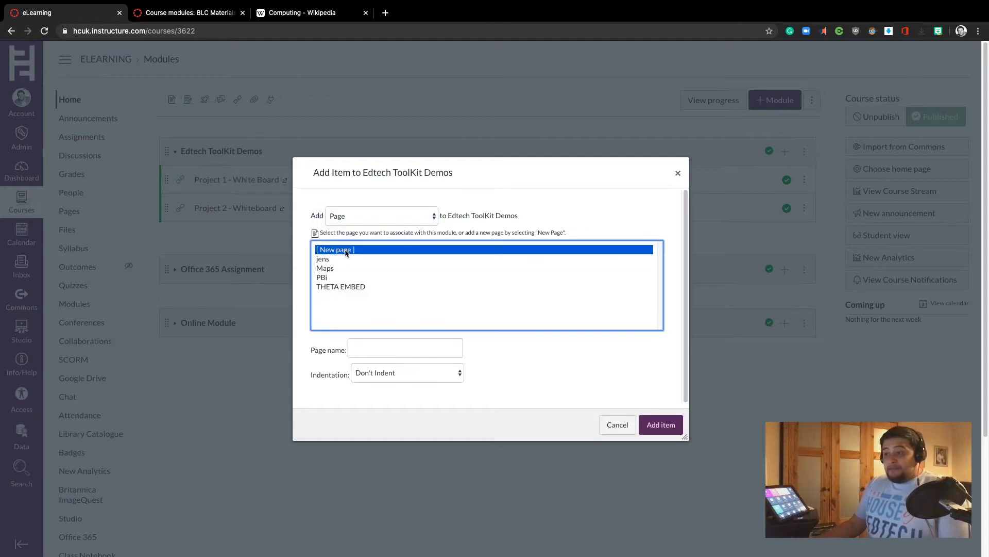
click(409, 349)
text(RCE Demo)
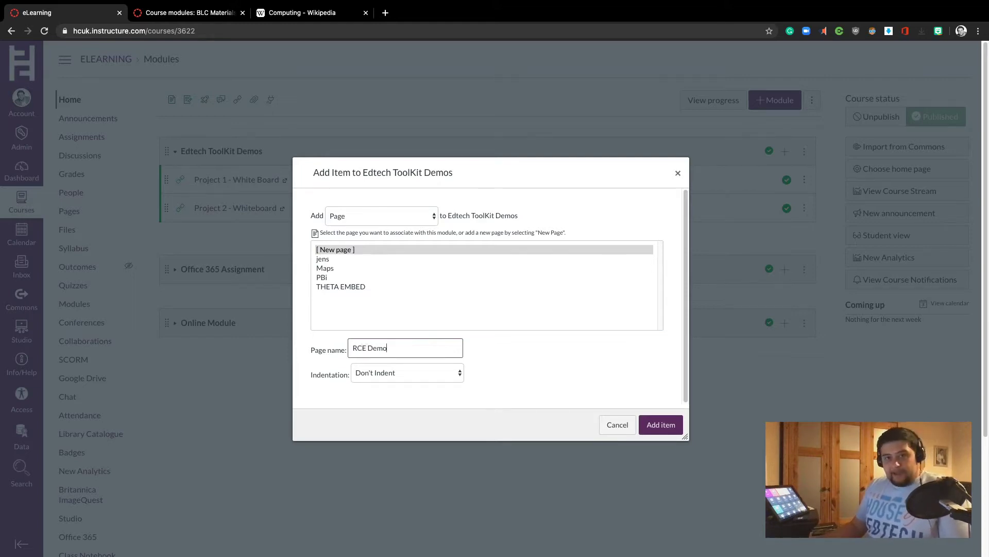
click(661, 424)
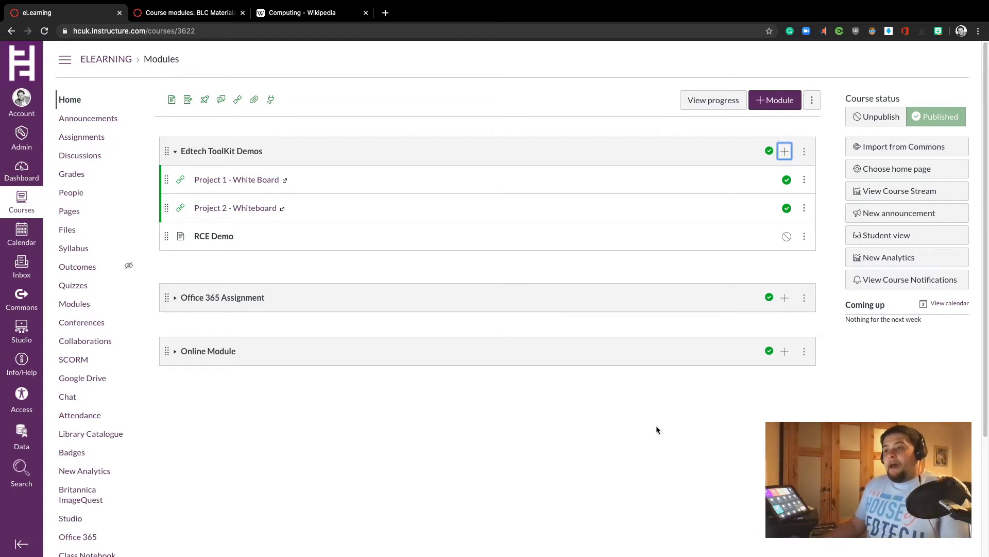
- Create a page titled "RCE Demo 2" from the course's list of pages and save it without publishing
click(71, 213)
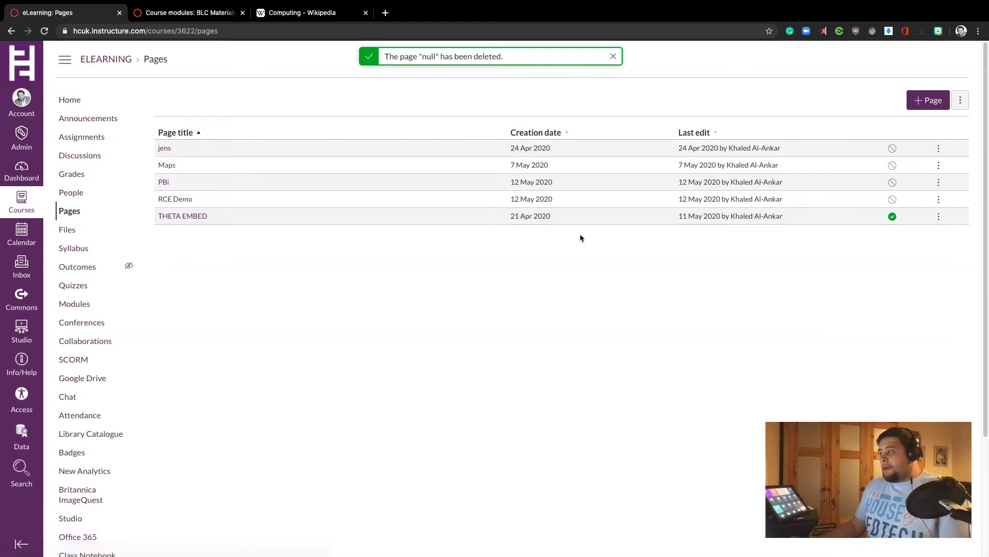
click(926, 101)
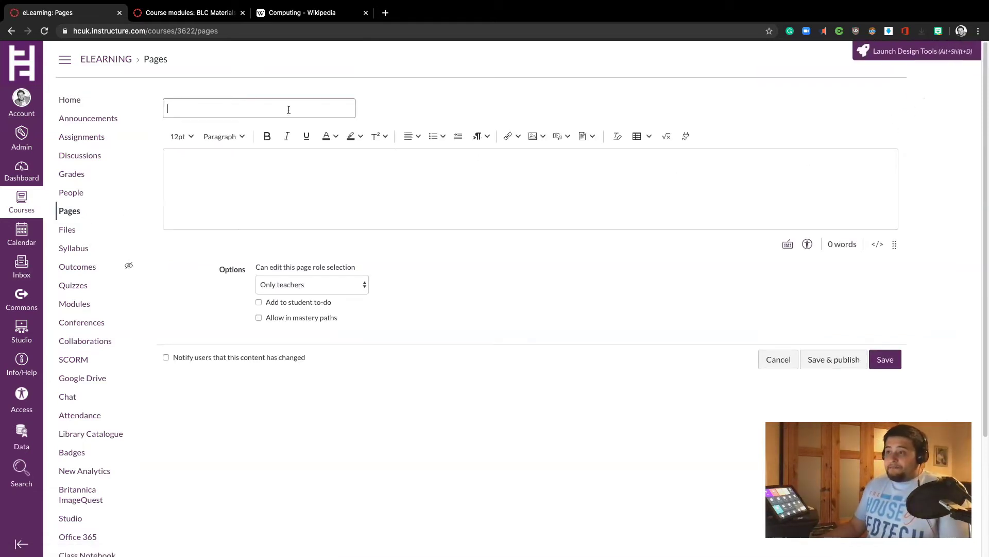
text(RCE)
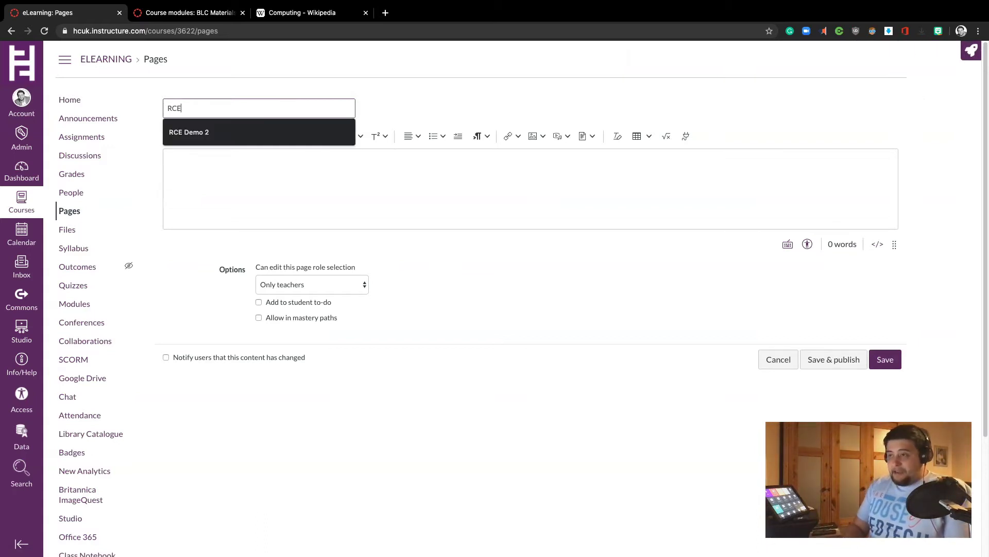
click(269, 135)
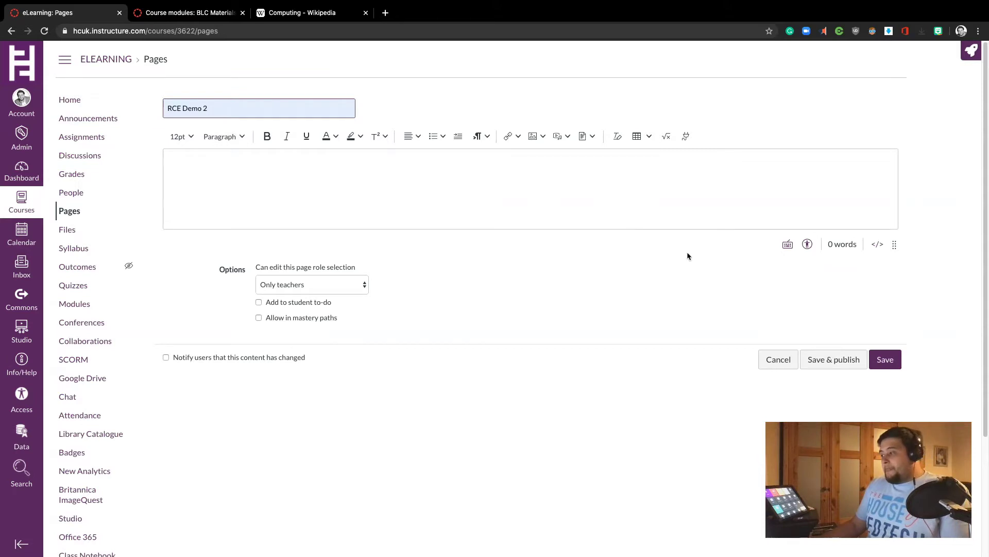
click(884, 359)
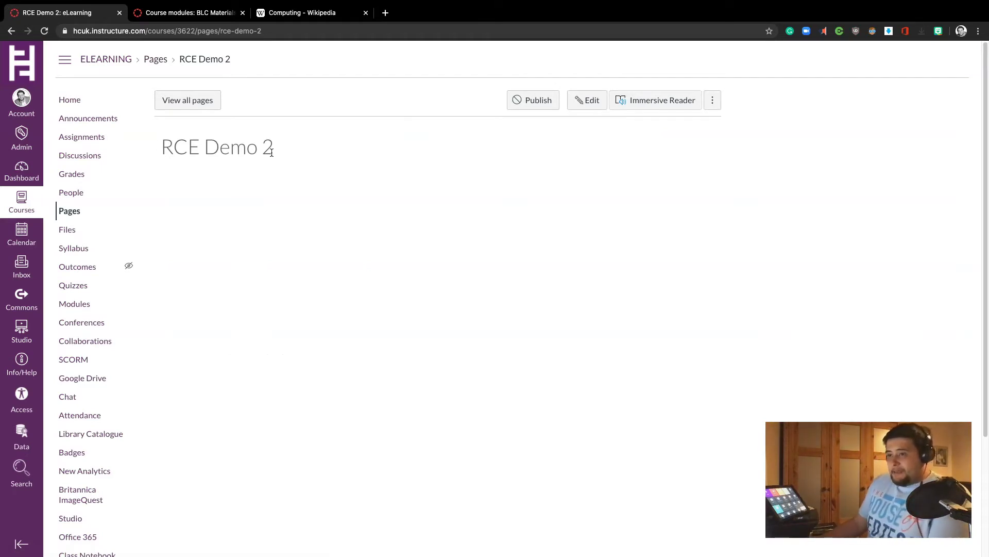
- Add the existing page "RCE Demo 2" to the Edtech ToolKit Demos module
click(74, 303)
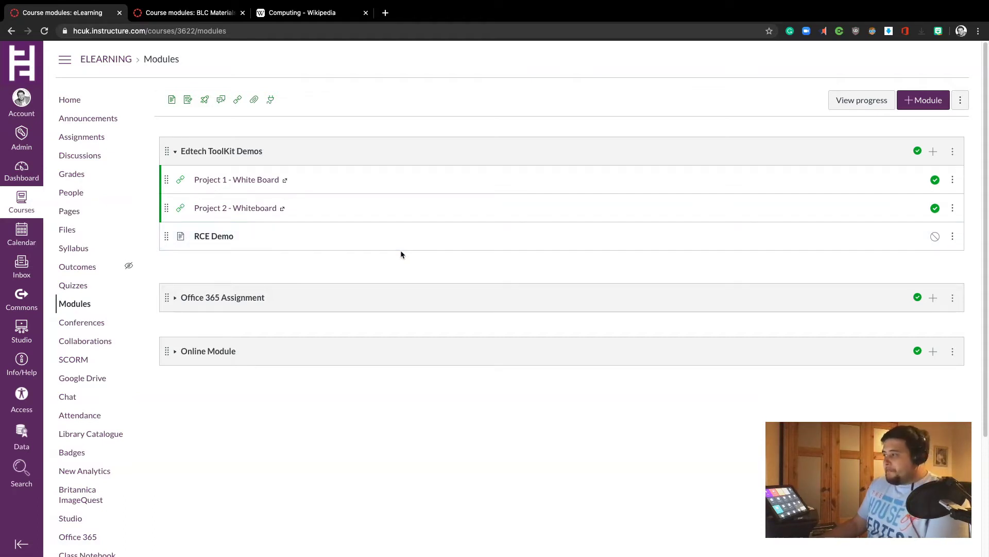
click(934, 151)
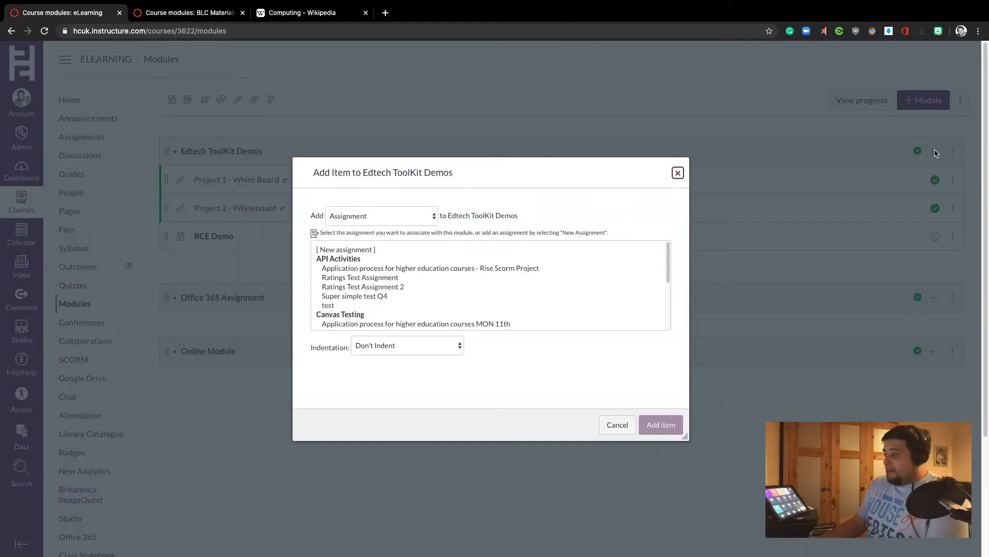
click(394, 220)
click(359, 248)
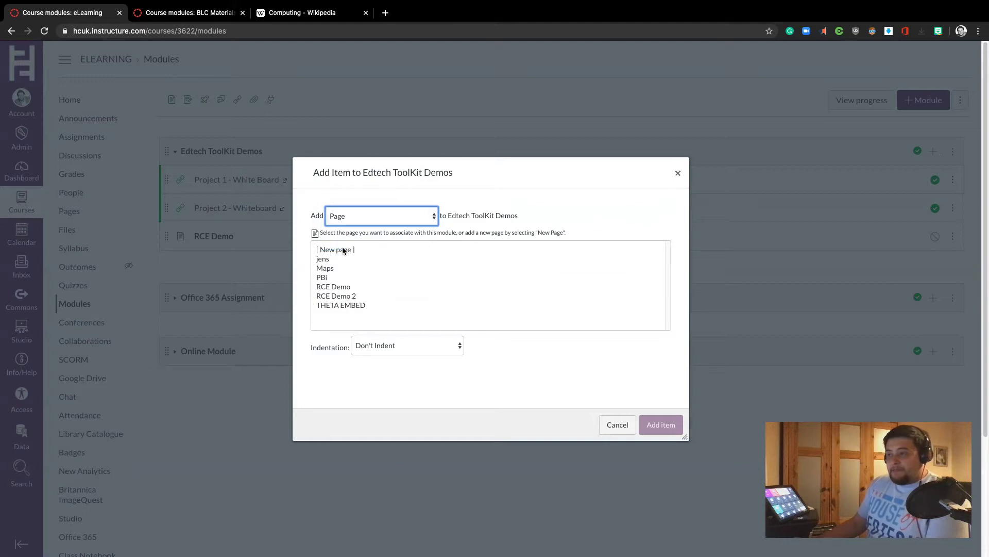
click(341, 297)
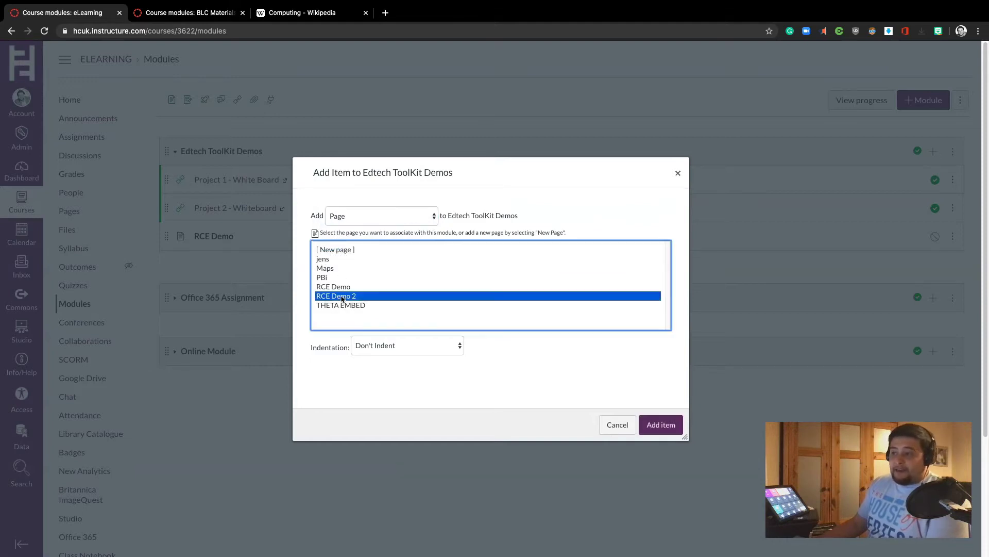
click(660, 430)
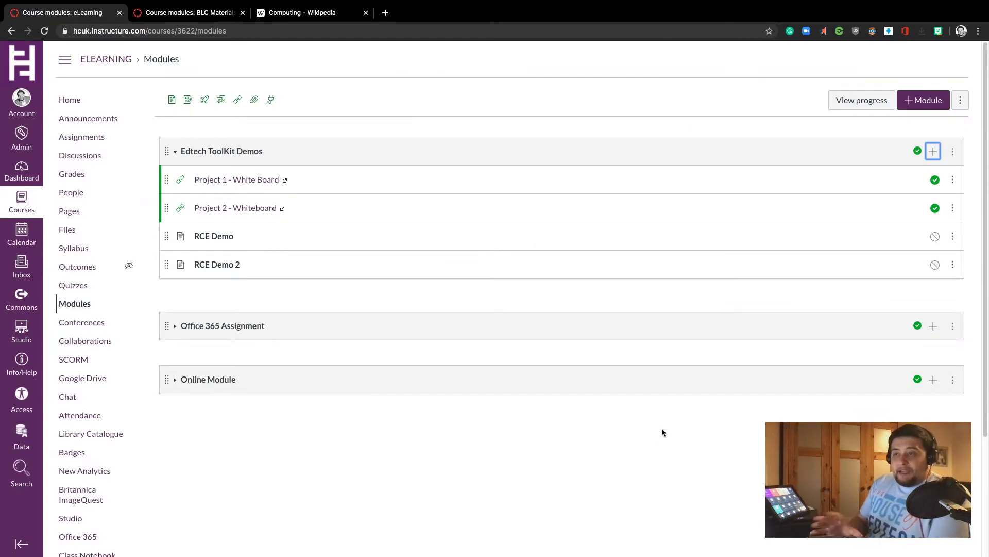
- Open the RCE Demo page from the module for editing and enlarge its content editing area
click(219, 237)
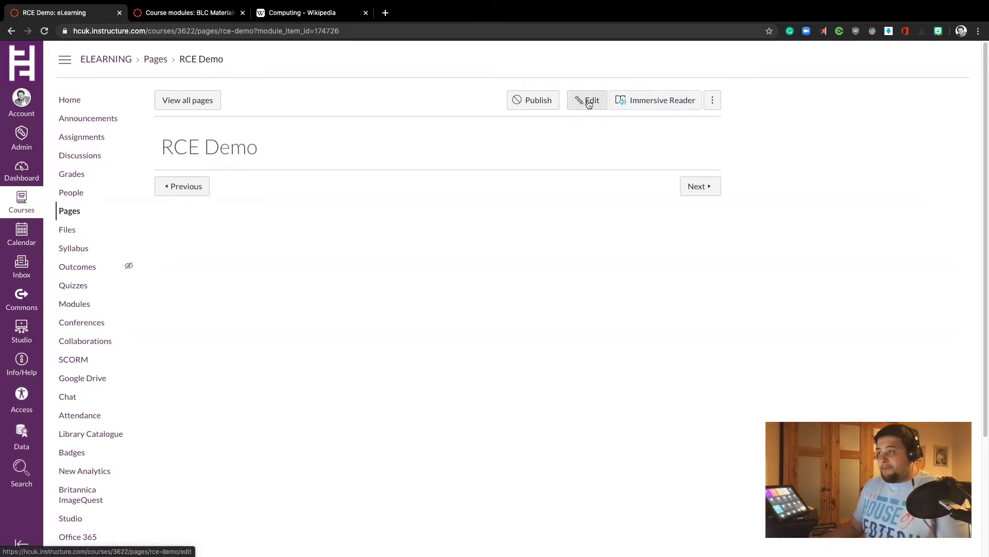
click(588, 105)
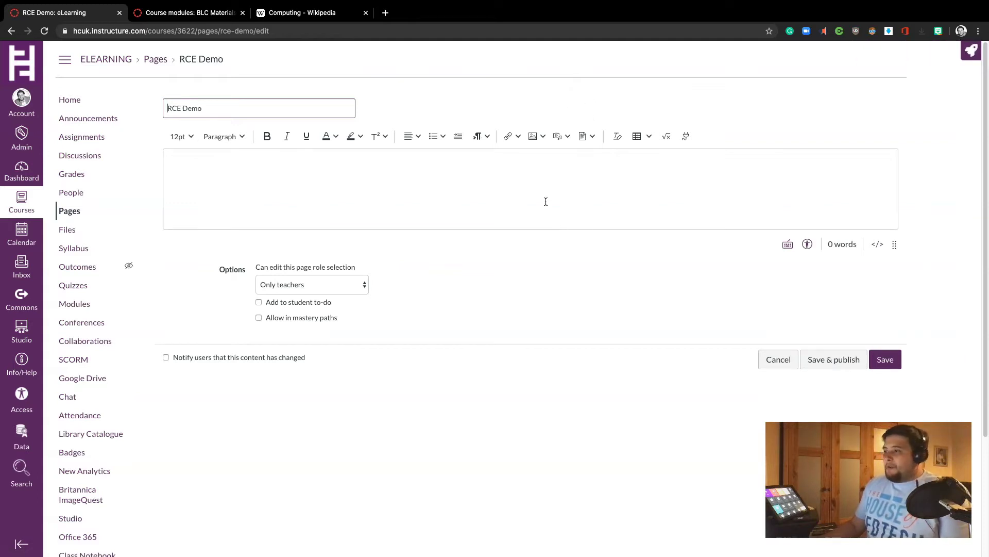
click(543, 177)
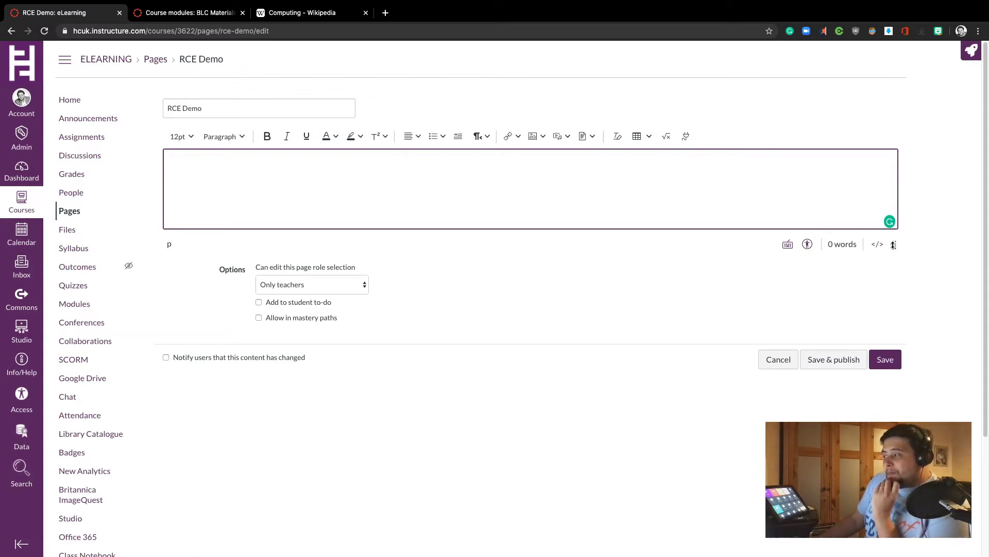
drag(895, 244, 900, 511)
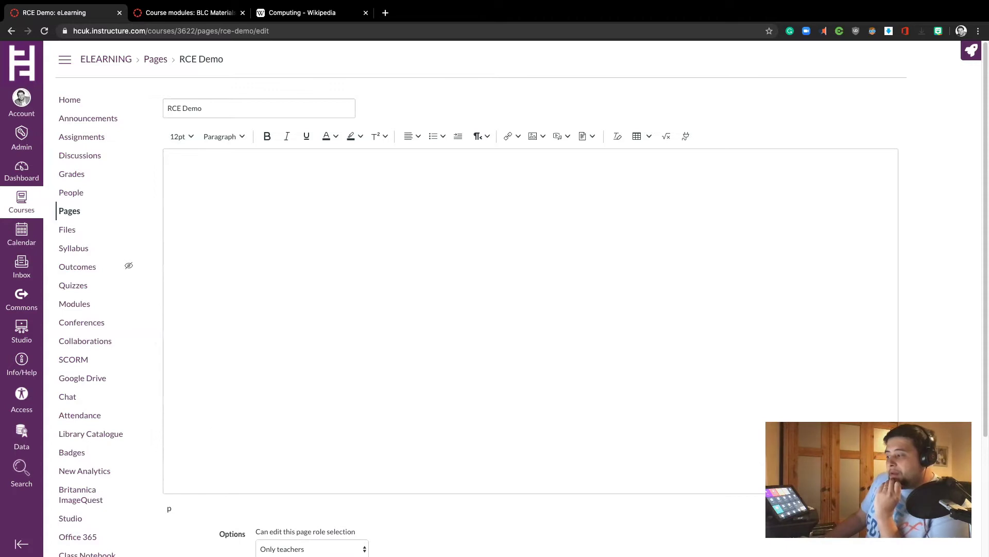
click(304, 158)
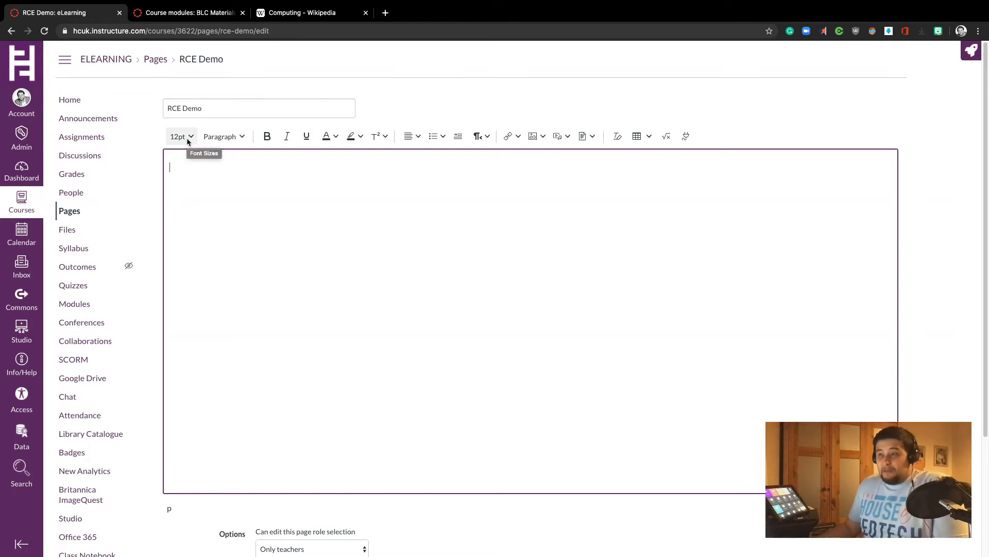
click(240, 139)
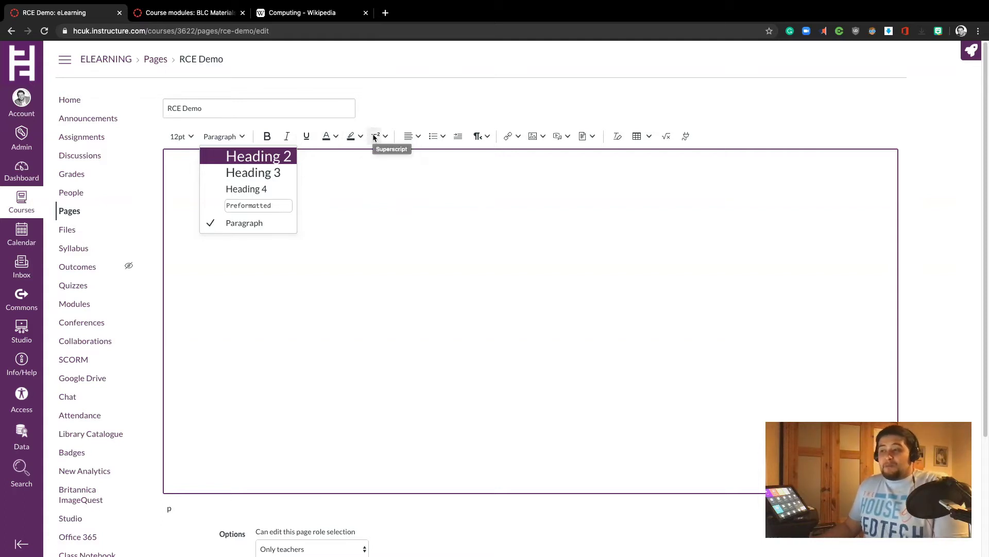
click(353, 192)
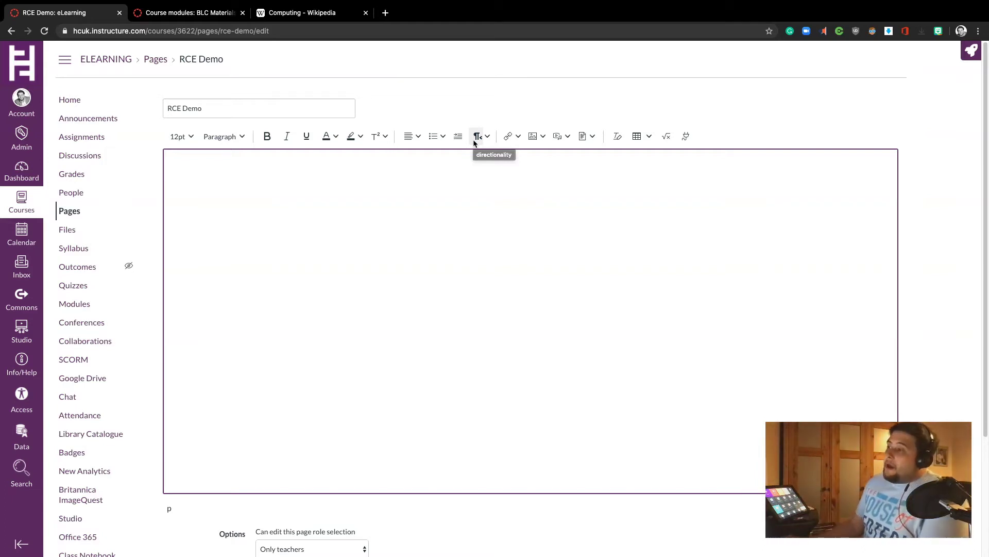
- Insert an external link with the text "google search" pointing to google.com in the page body
click(519, 138)
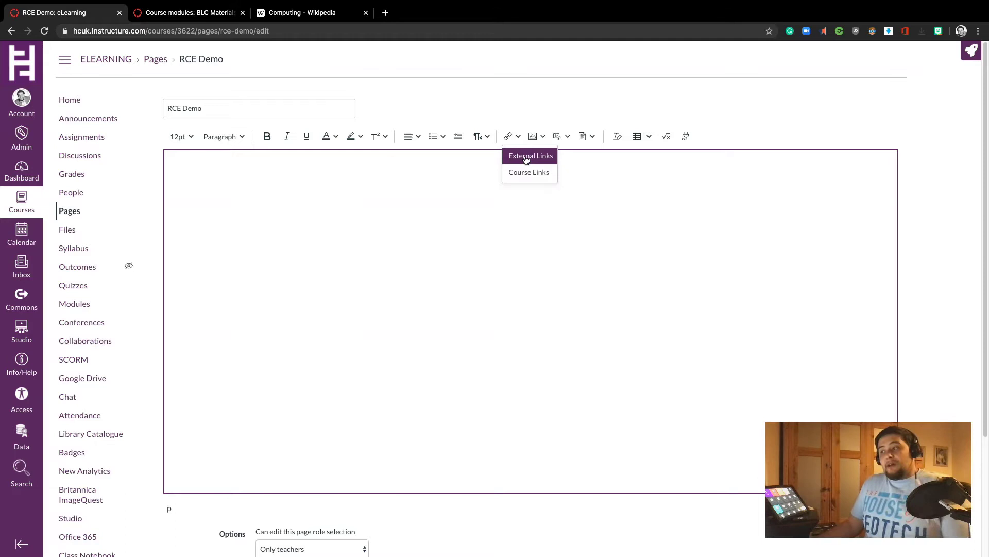
click(526, 157)
click(429, 286)
text(google se)
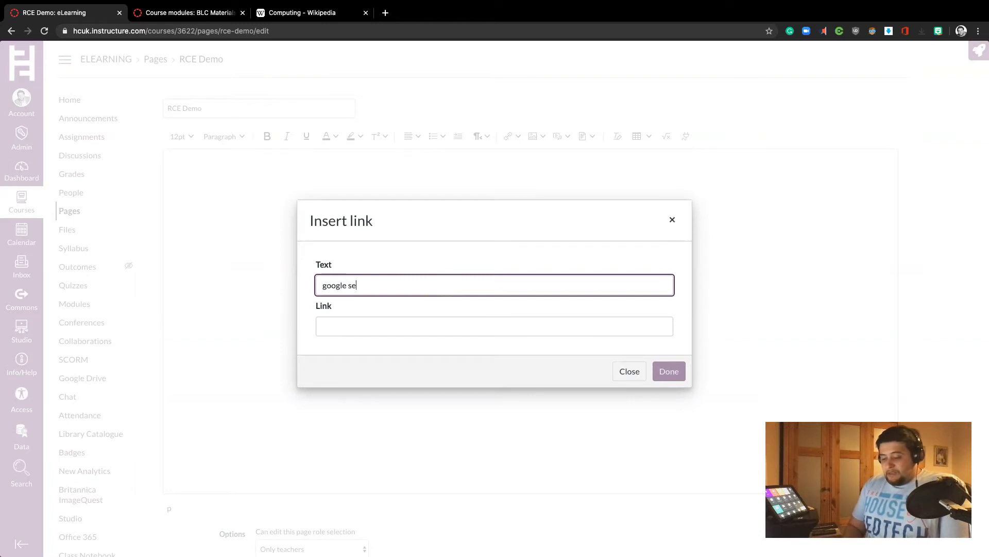
text(arch)
click(443, 329)
text(google.com)
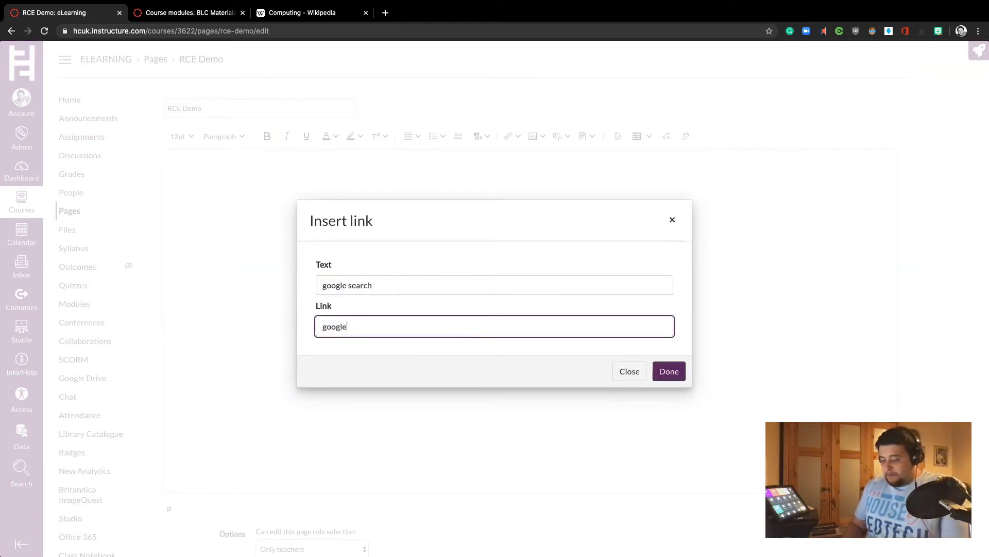
click(668, 371)
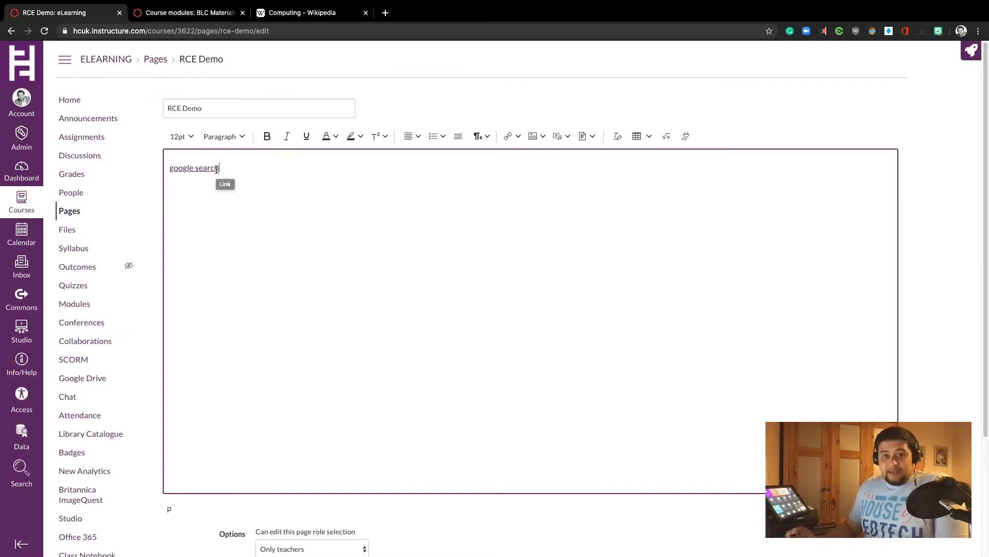
- Add a new line reading "Task 1 go on to google" below the google search text
key(super+z)
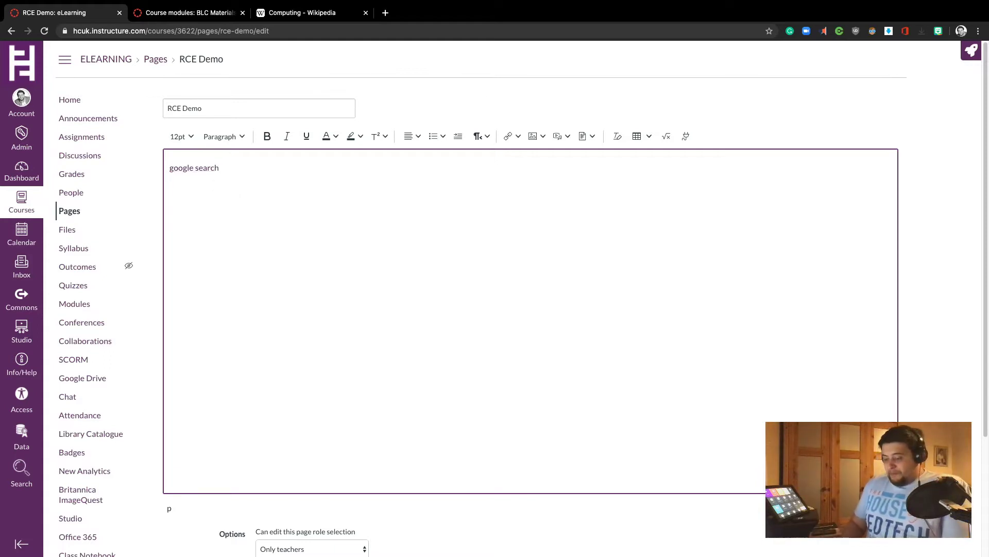
key(Return)
text(Task)
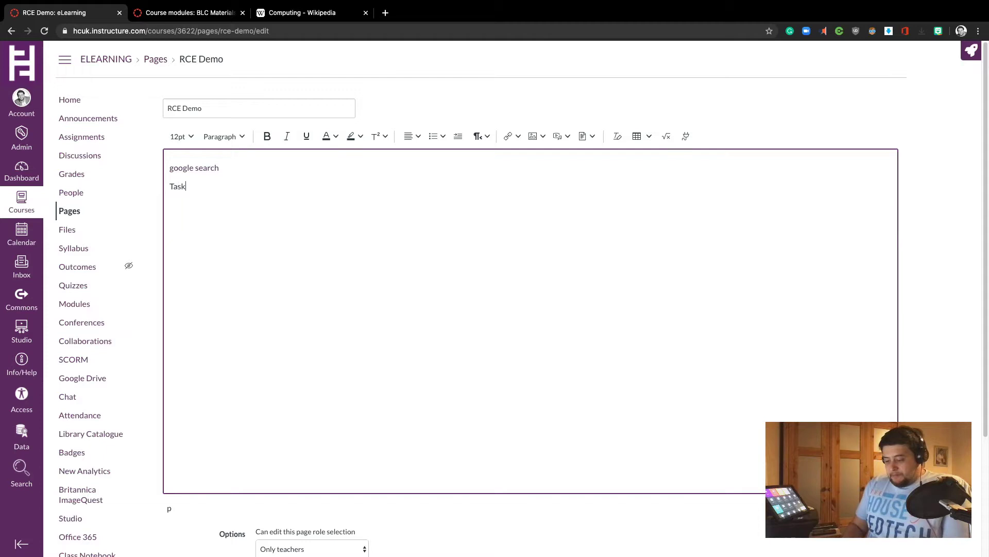
text( 1 go on to google)
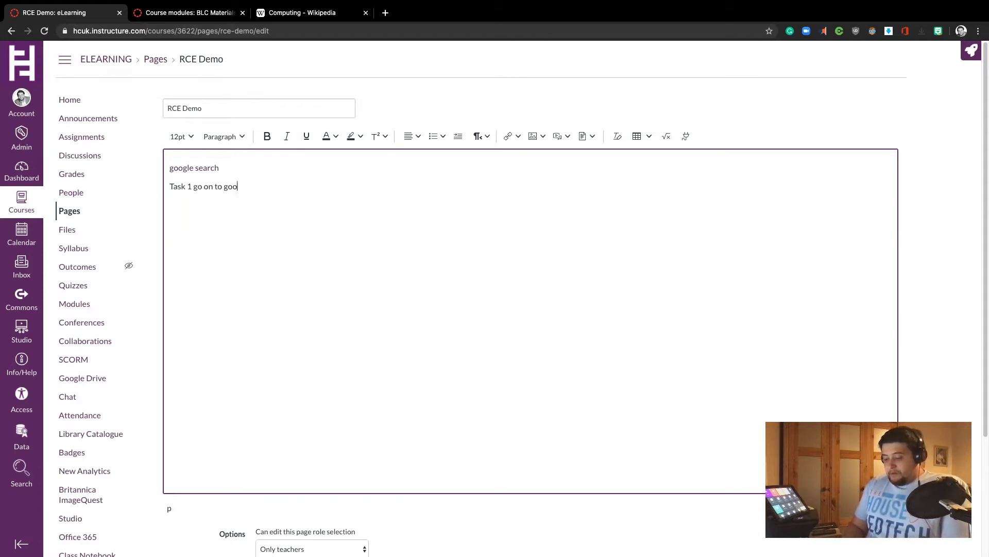
- Turn the word "google" in the Task 1 line into an external link to google.com
drag(259, 186, 223, 187)
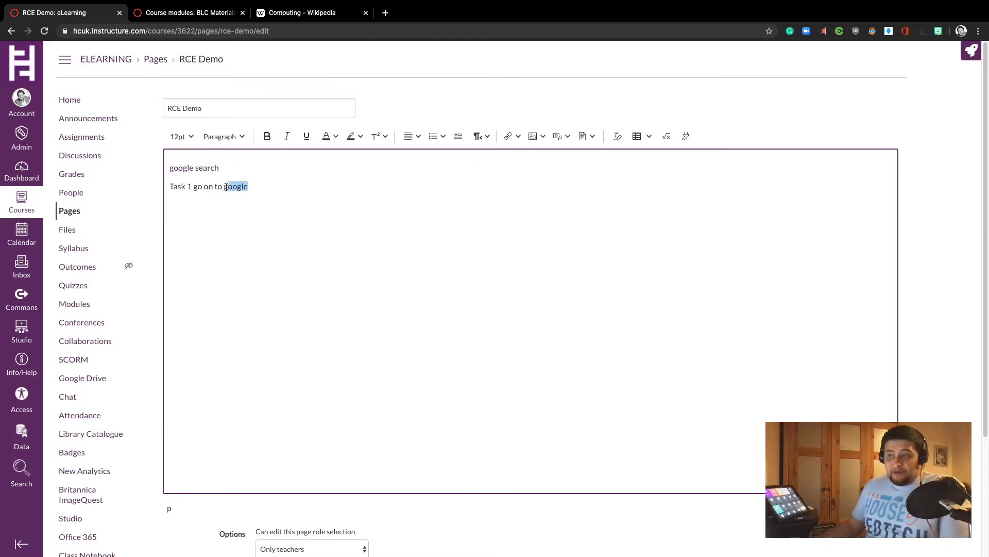
click(518, 137)
click(525, 160)
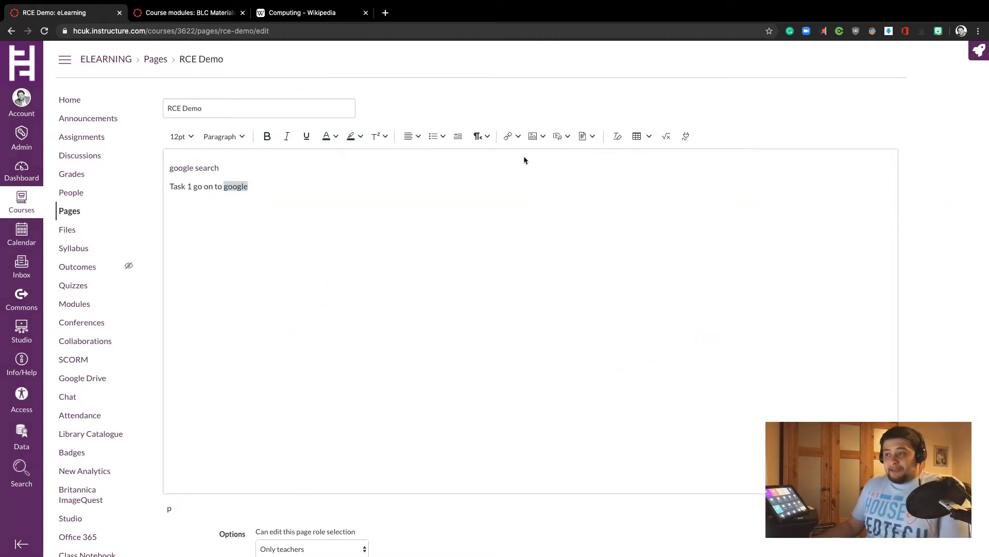
click(356, 324)
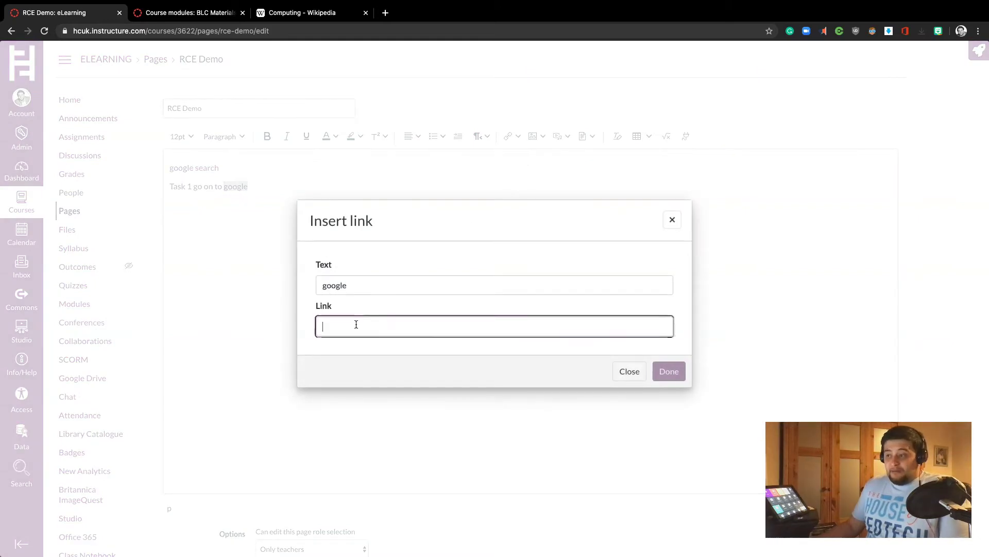
text(google.com)
click(673, 371)
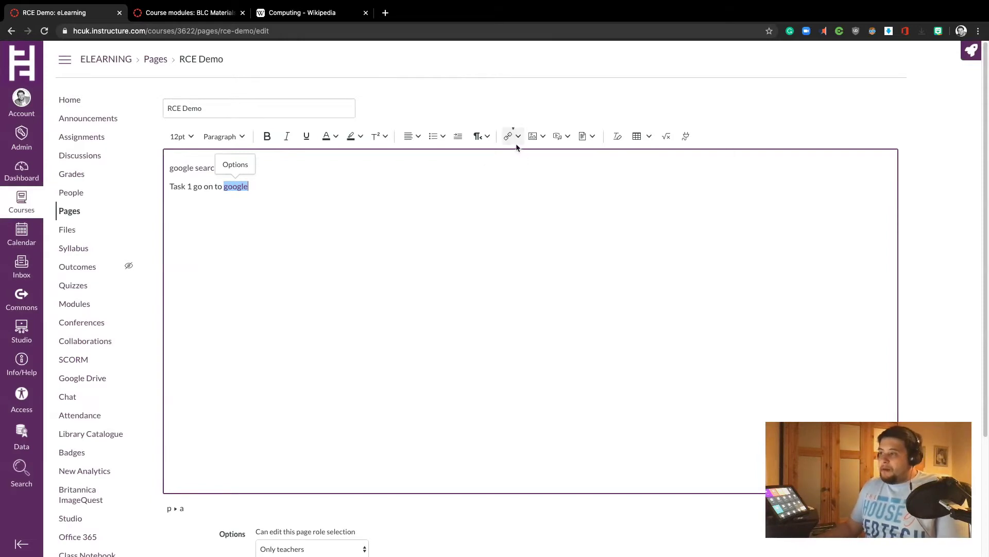
click(359, 177)
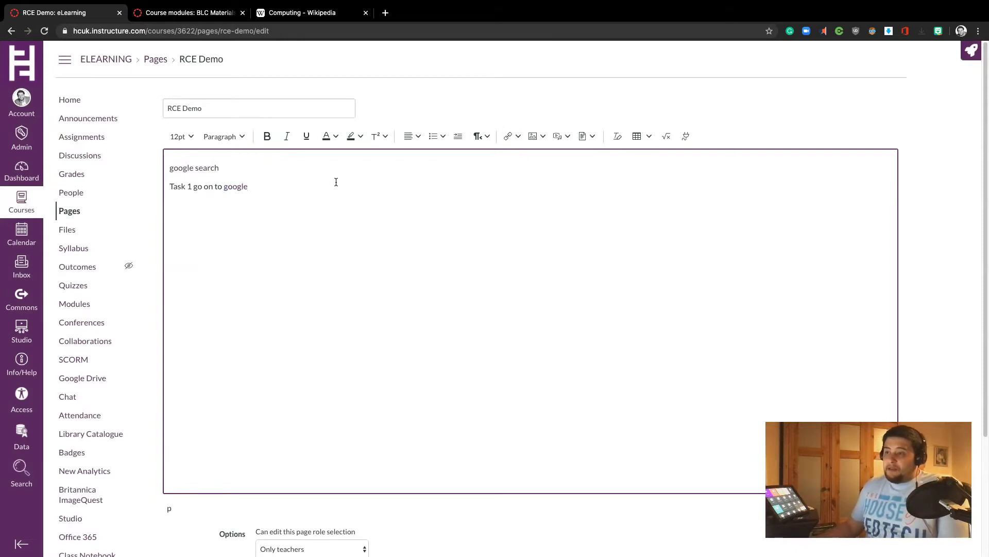
- Insert a course link to the RCE Demo 2 page on a new line below the Task 1 line
click(274, 187)
key(Return)
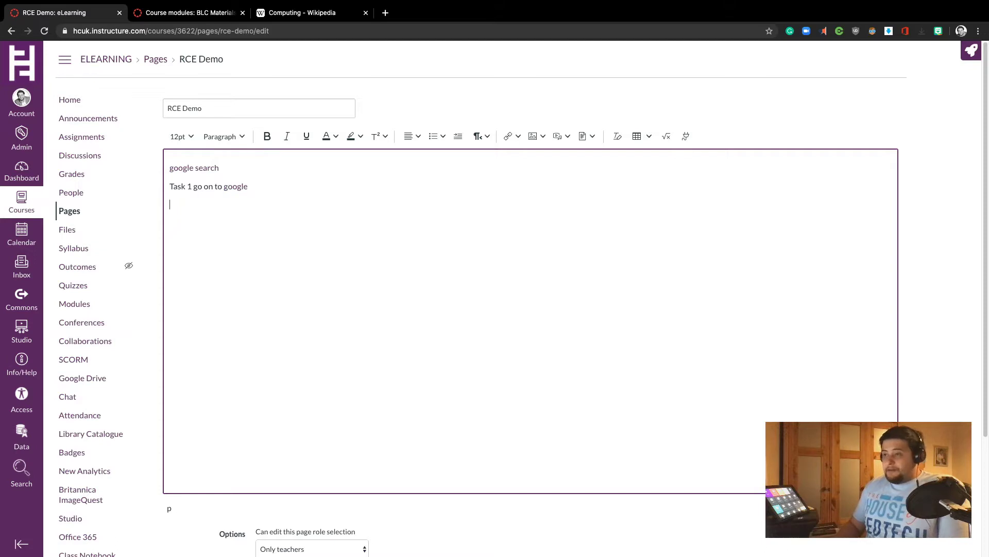
click(512, 136)
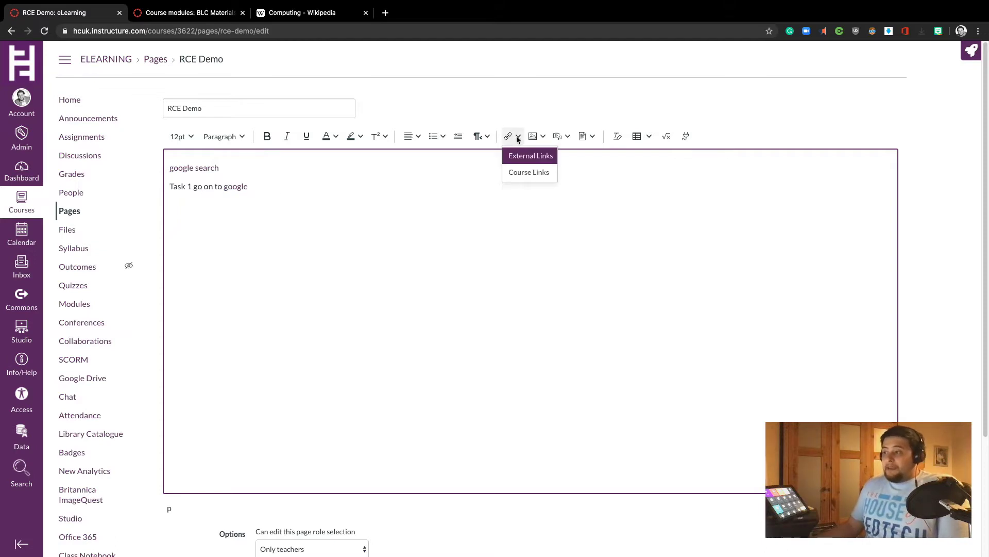
click(530, 174)
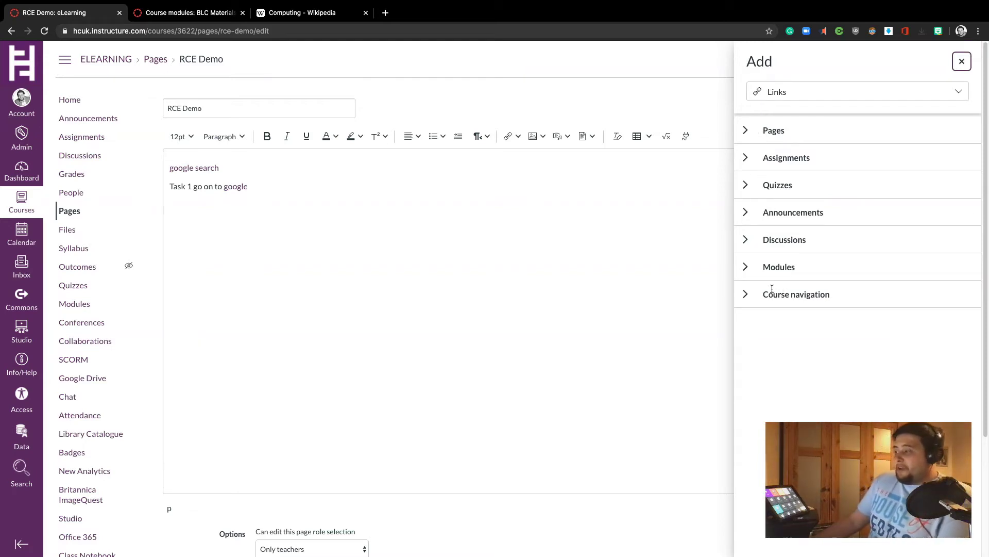
click(746, 133)
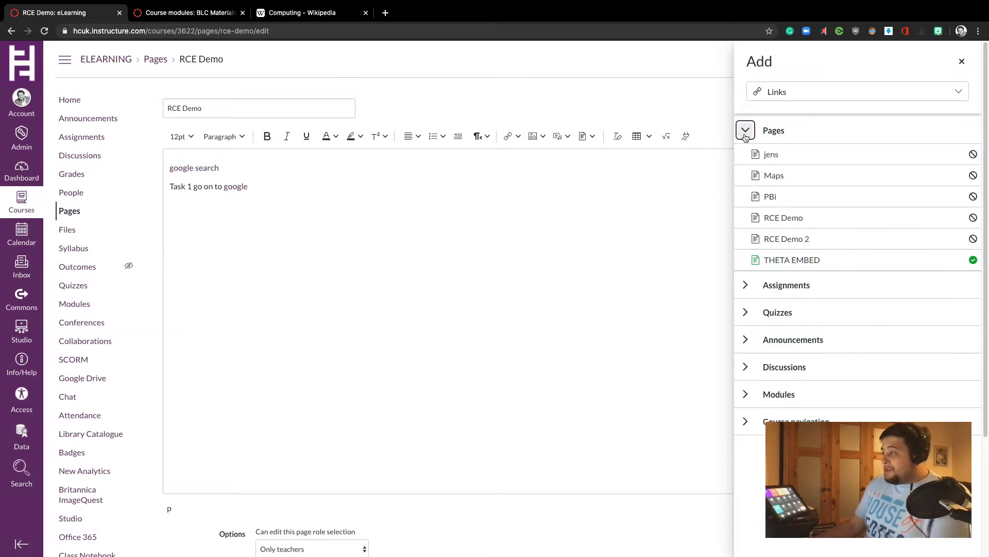
click(787, 239)
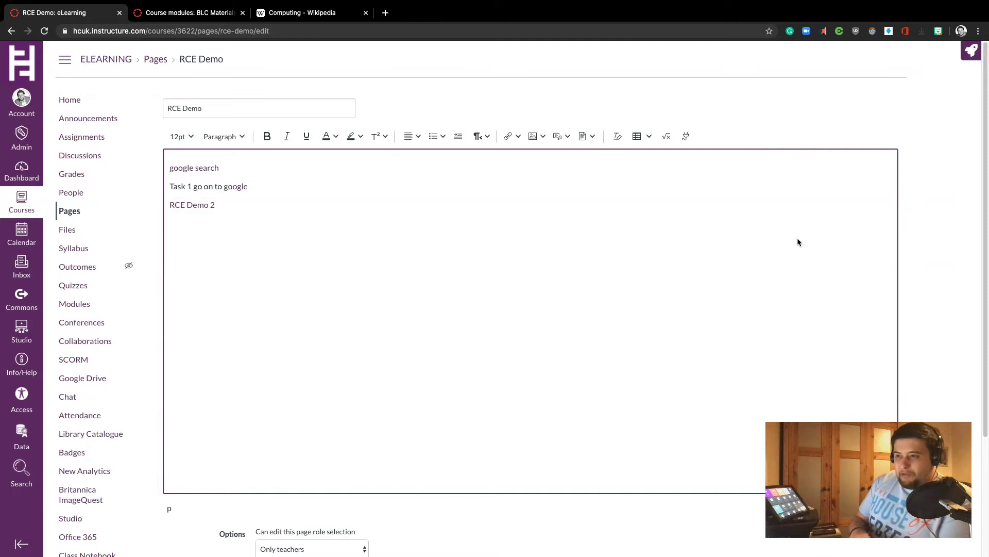
- Insert a course navigation link to Collaborations on a new line below the RCE Demo 2 link
key(Return)
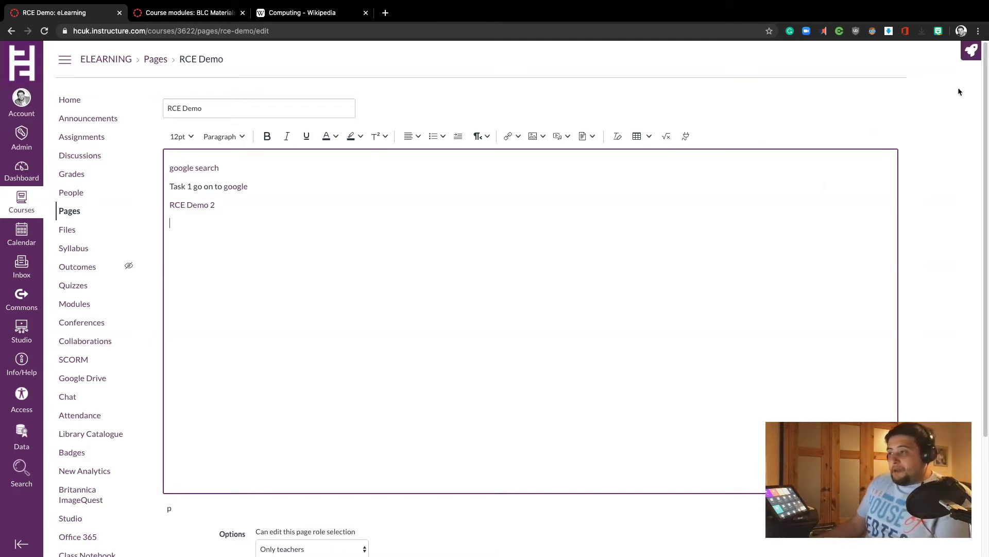
click(517, 141)
click(524, 170)
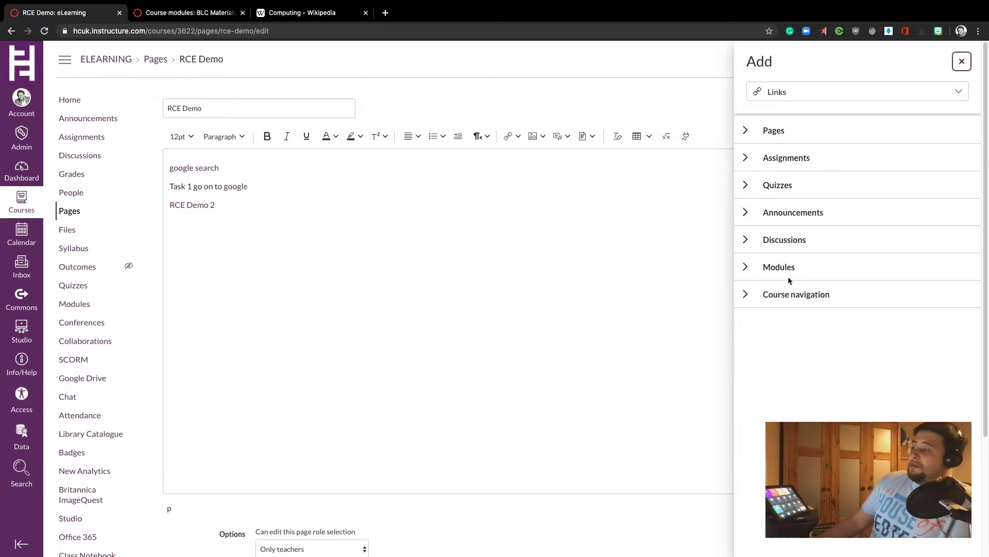
click(747, 296)
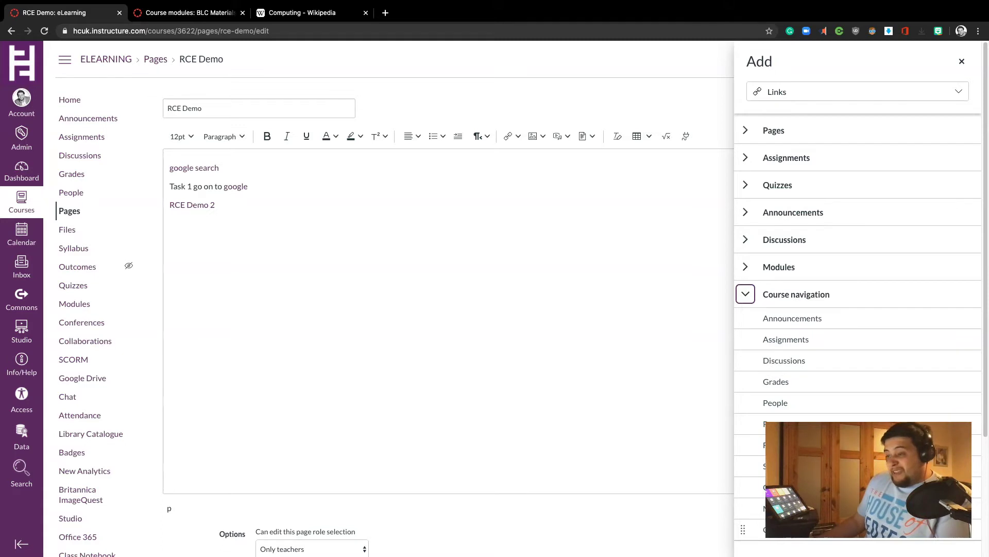
click(790, 529)
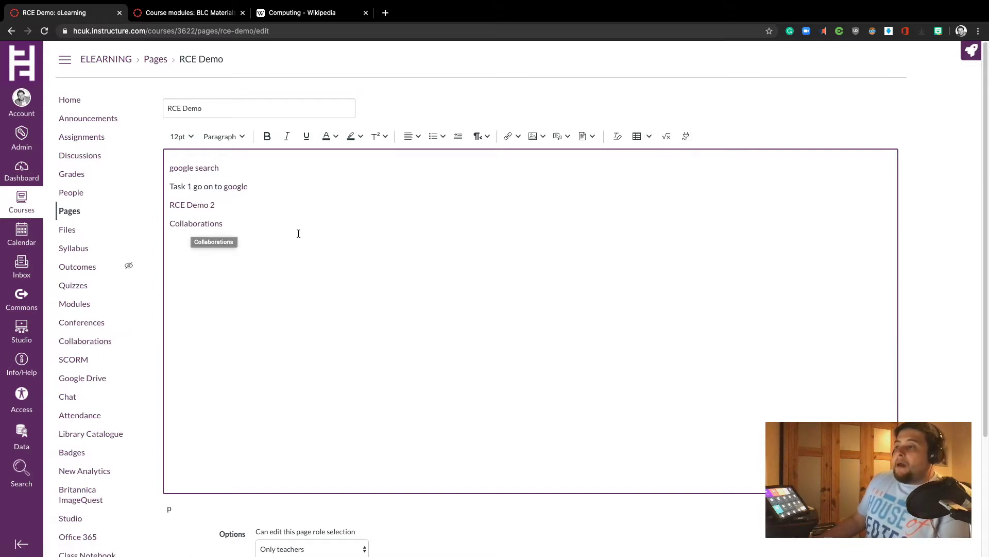
- Search Unsplash for "computing" and insert the photo of a hand pointing at a laptop below the Collaborations link
click(518, 137)
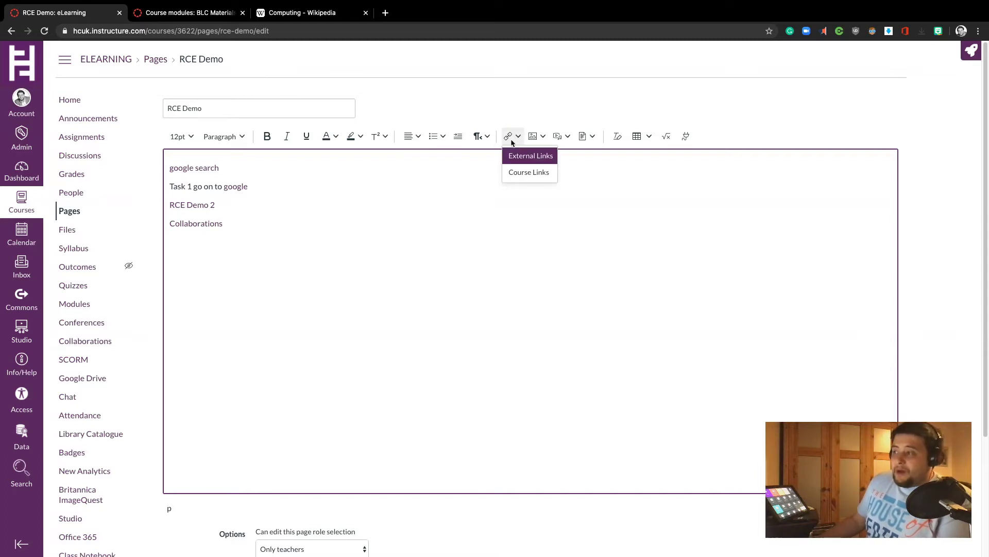
click(252, 227)
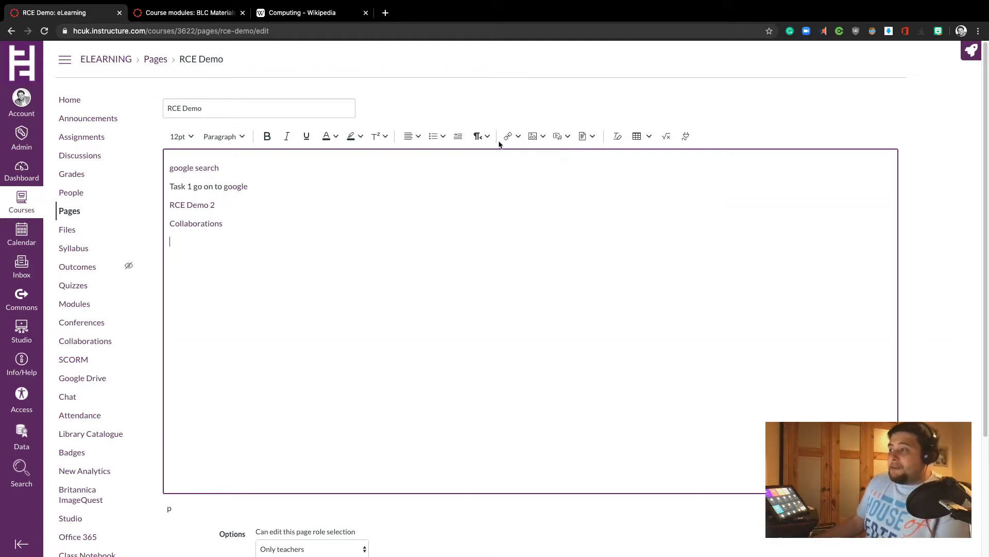
click(537, 136)
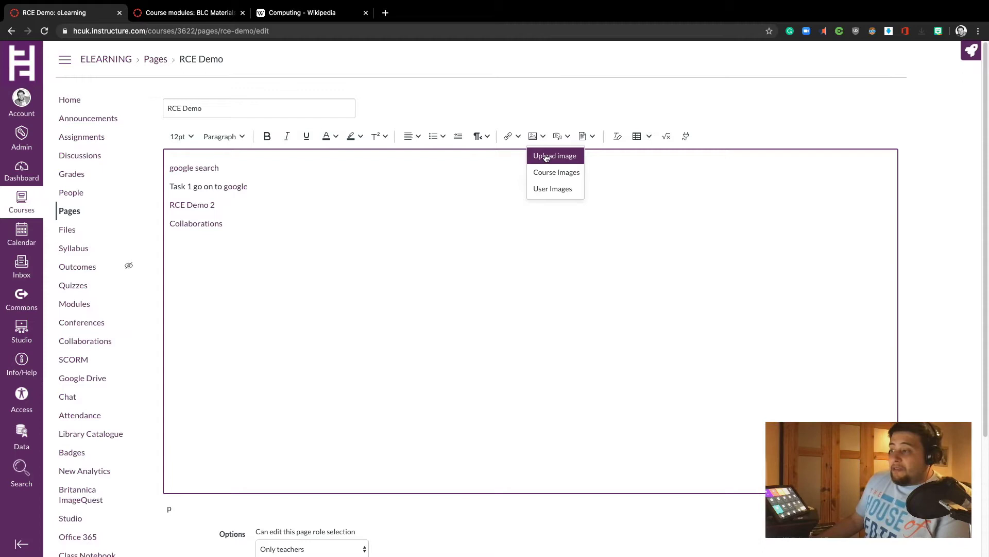
click(546, 157)
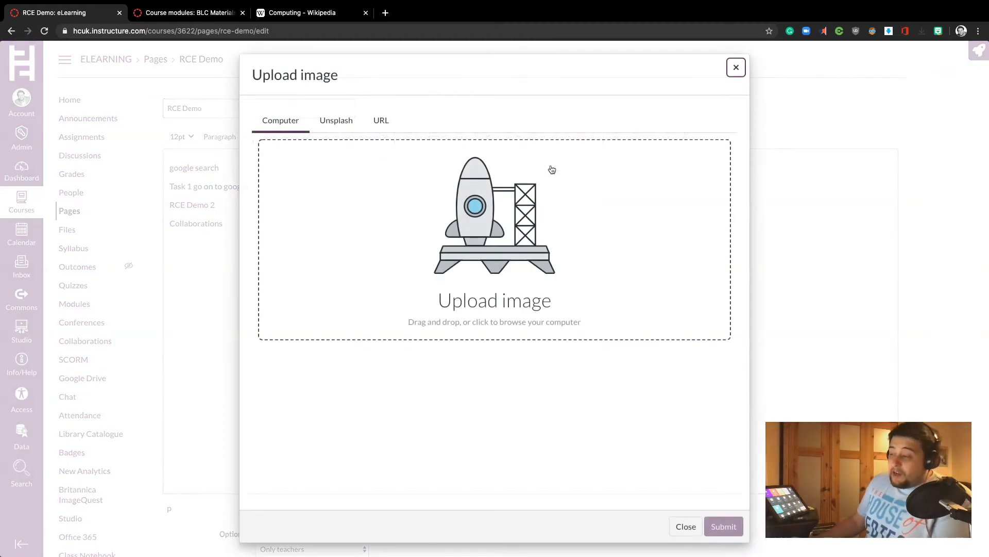
click(479, 298)
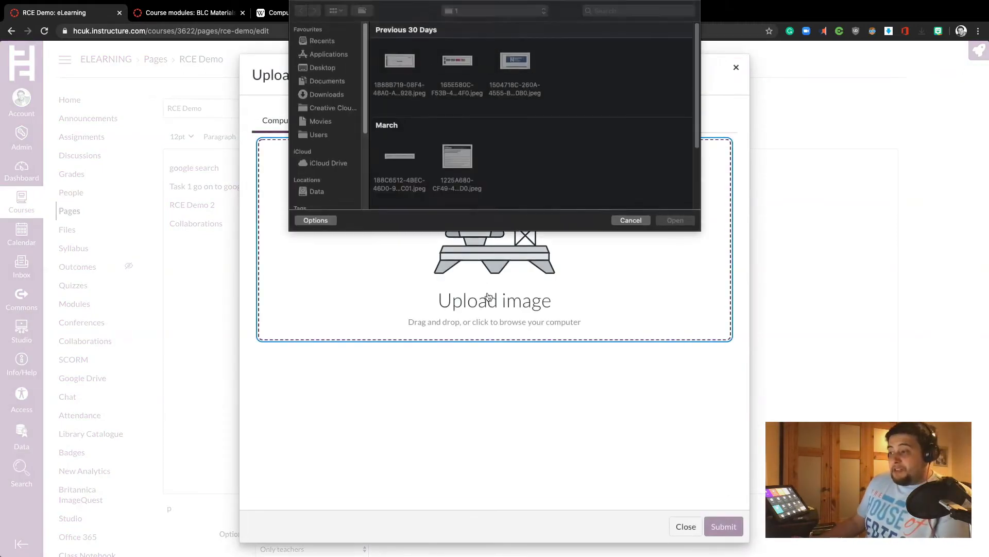
click(638, 220)
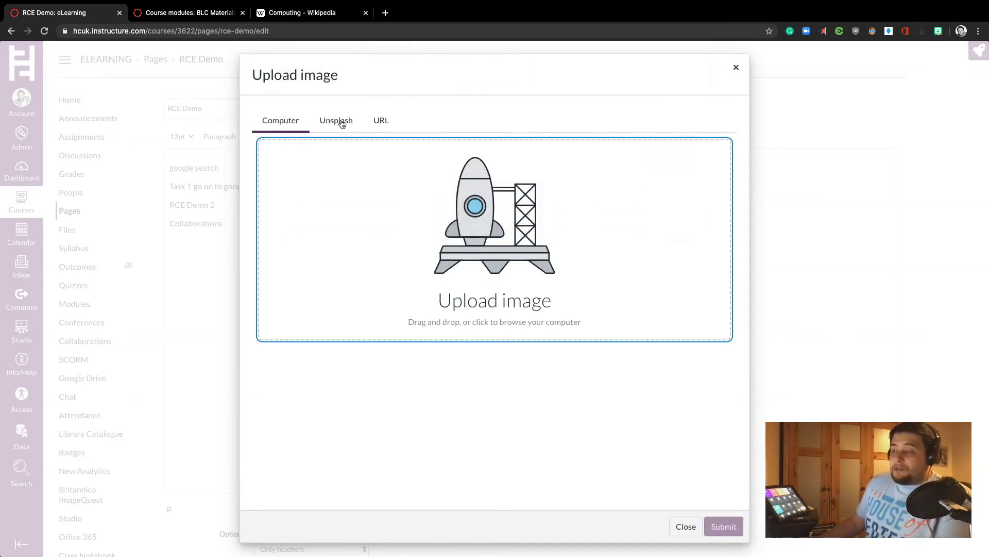
click(342, 123)
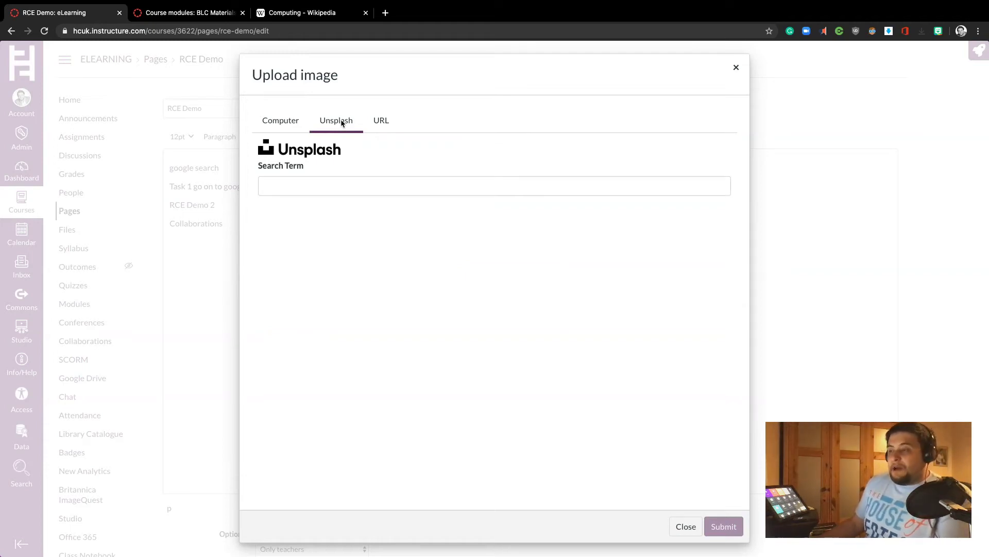
click(388, 187)
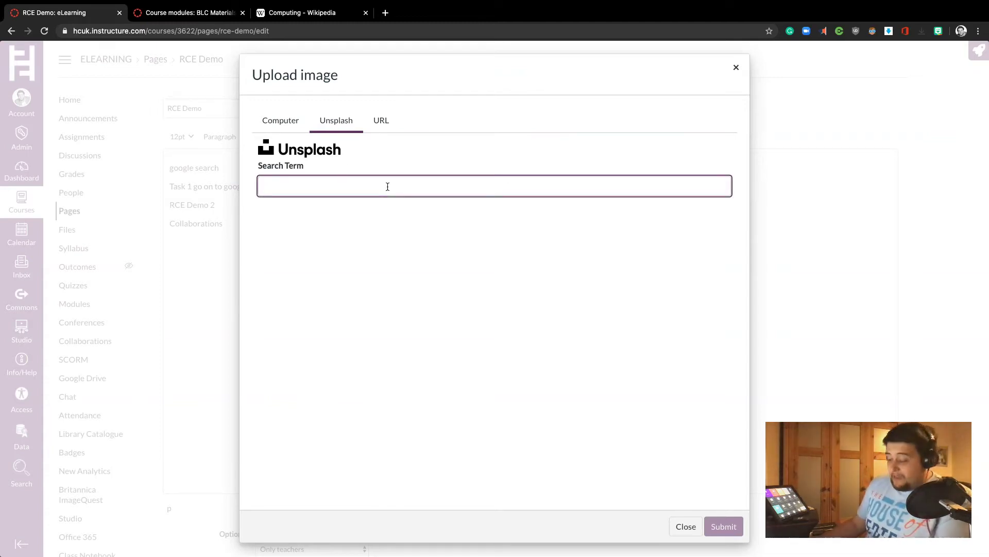
text(computing)
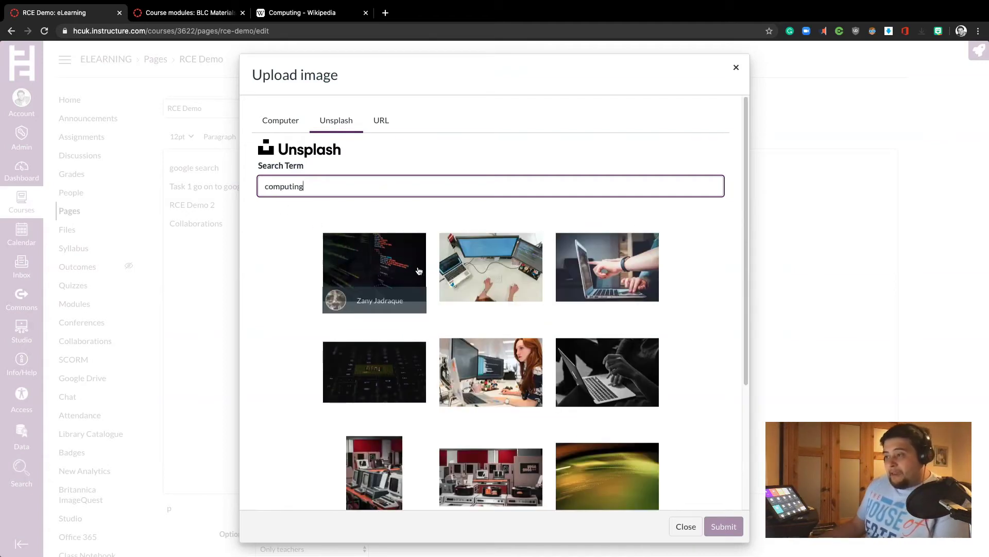
click(602, 266)
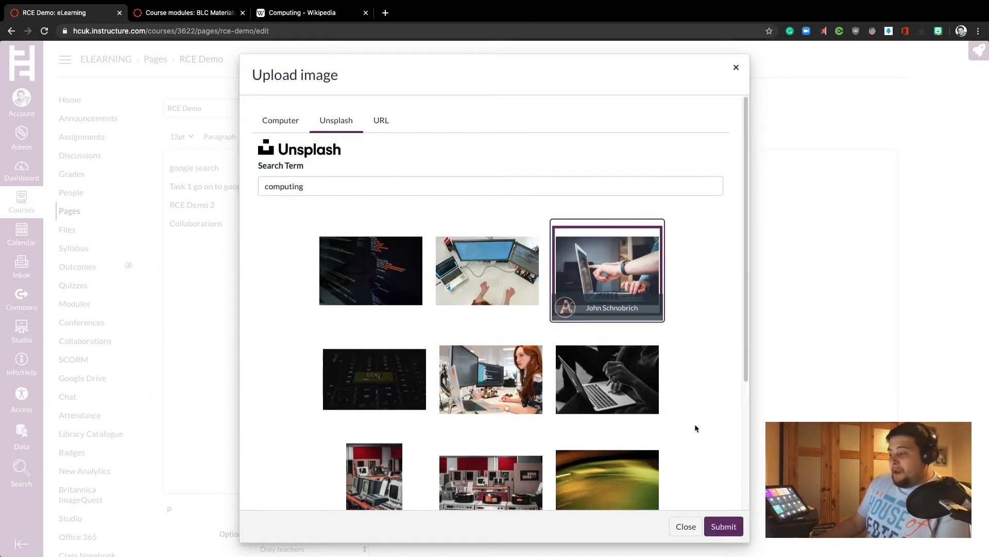
click(723, 526)
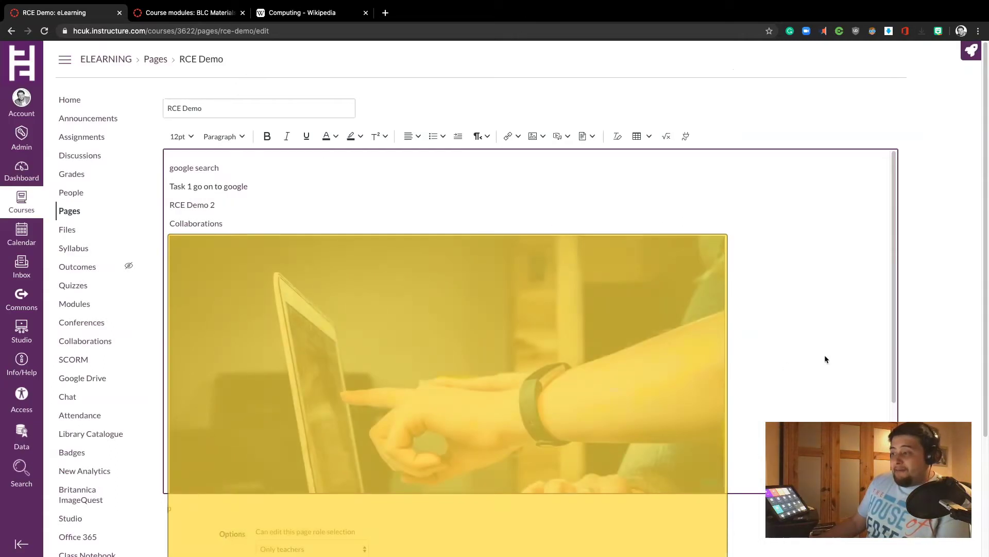
- Shrink the inserted laptop photo proportionally to about a quarter of its inserted width and deselect it
scroll(812, 359, down, 3)
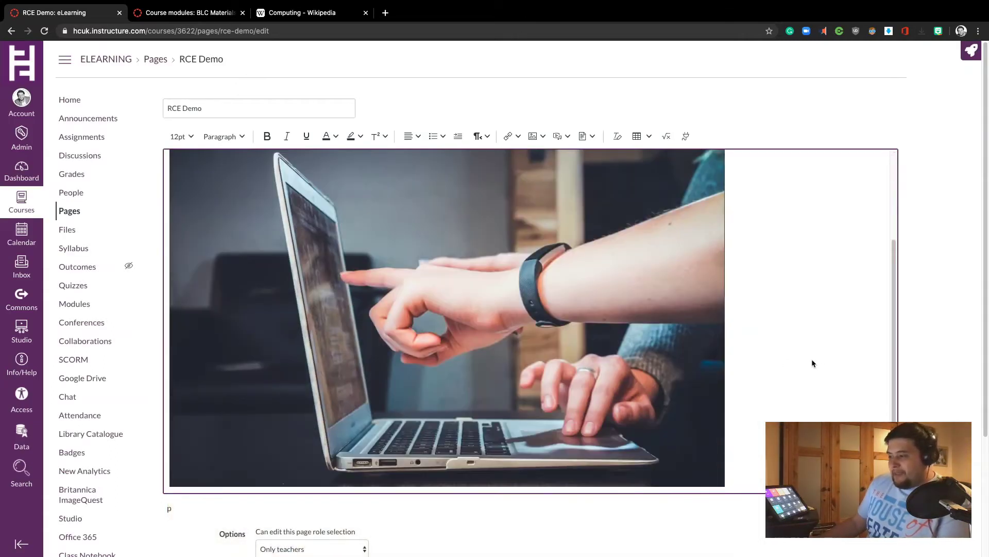
scroll(811, 363, up, 3)
click(702, 321)
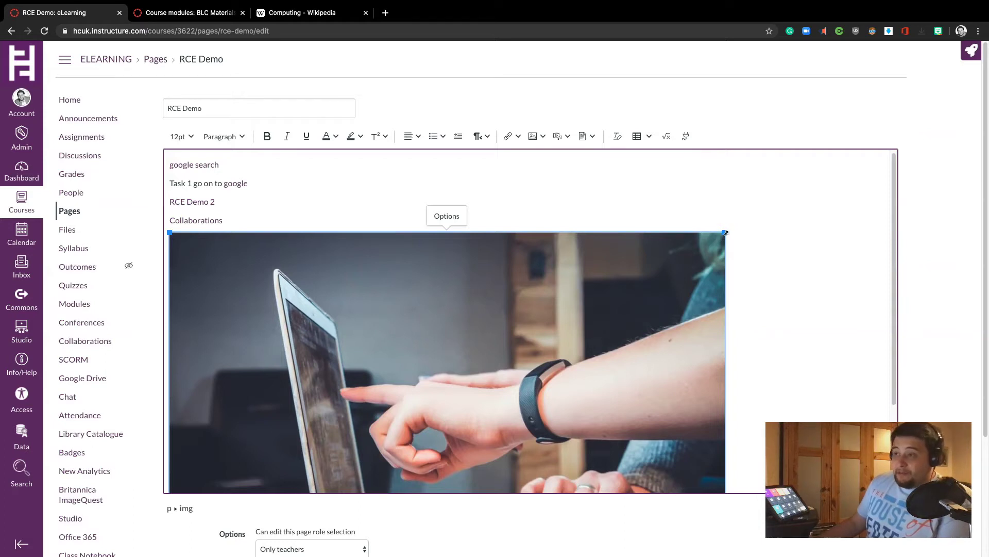
drag(725, 233, 342, 396)
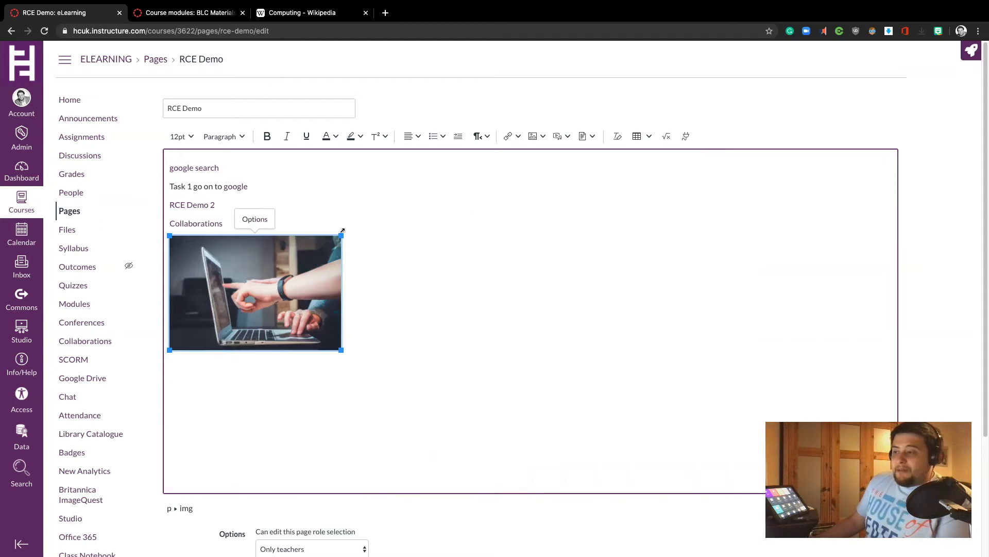
drag(342, 230, 354, 254)
click(396, 289)
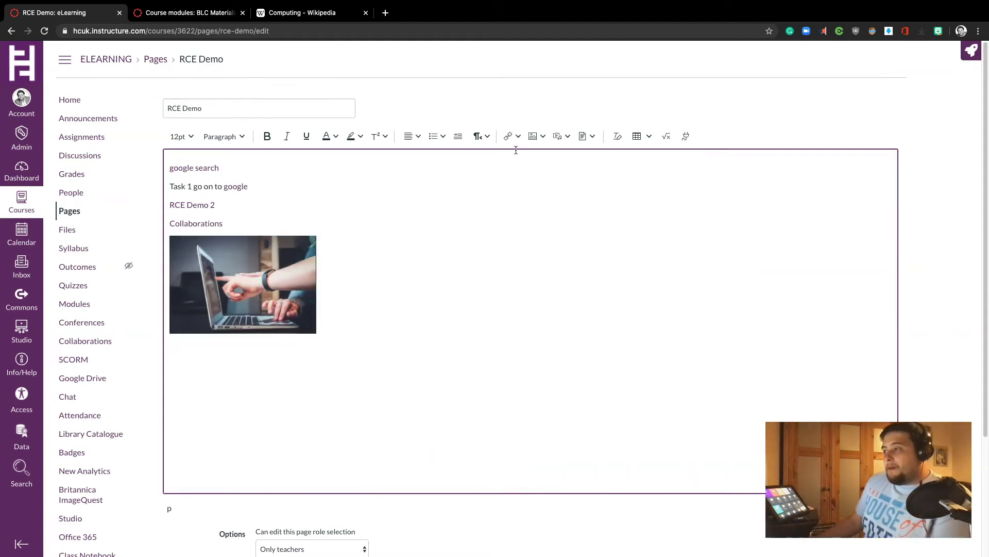
click(543, 138)
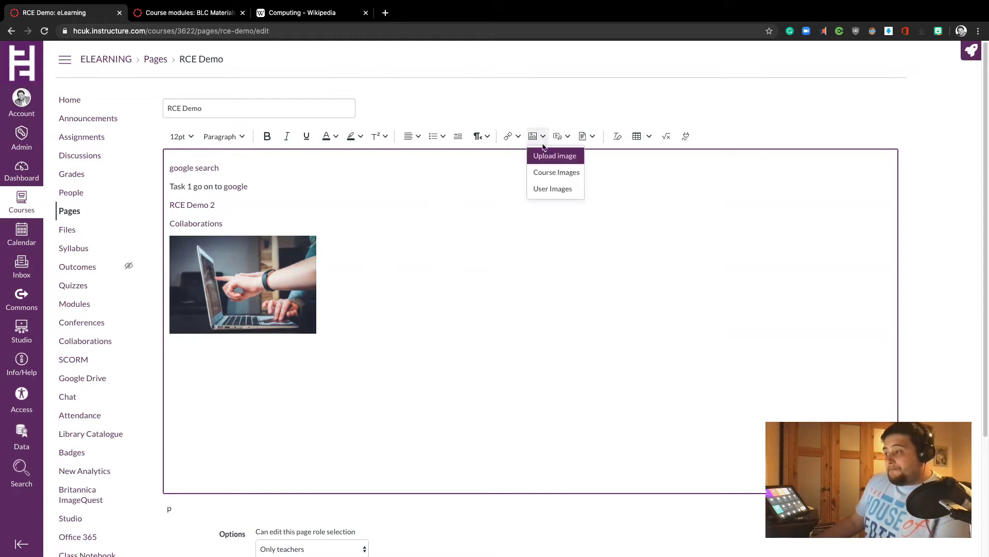
click(553, 177)
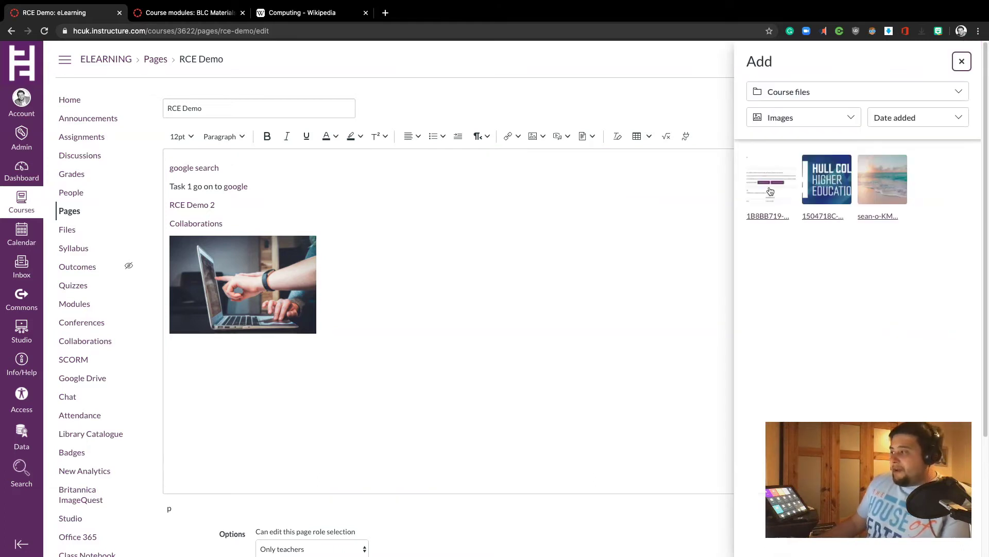
click(459, 267)
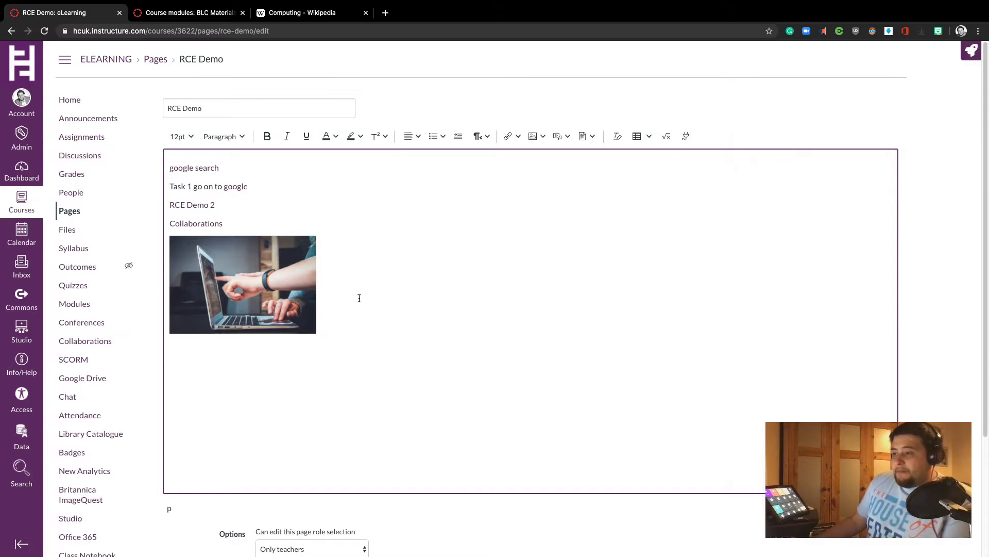
- Insert the beach sunset picture from the course images beside the laptop photo and start a new line
click(543, 136)
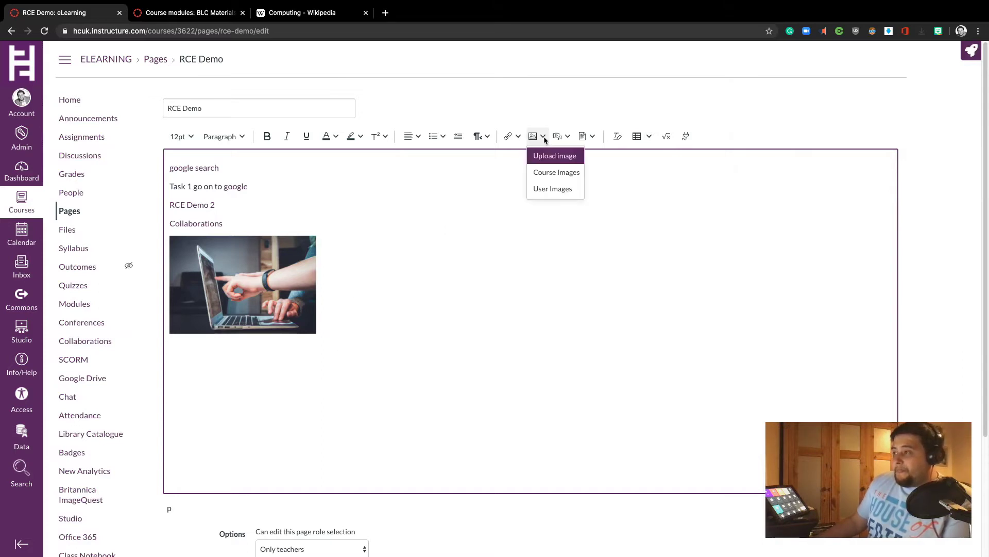
click(547, 173)
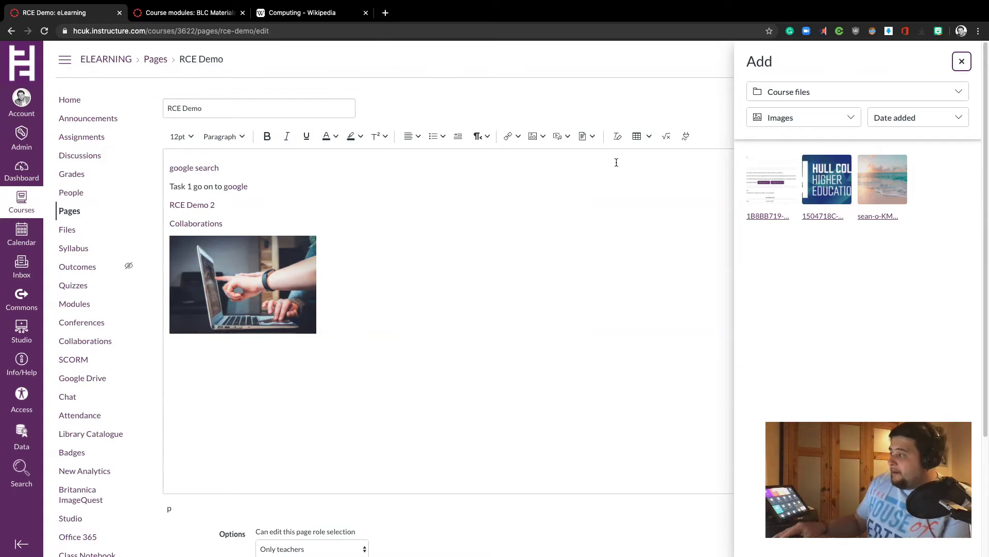
click(879, 184)
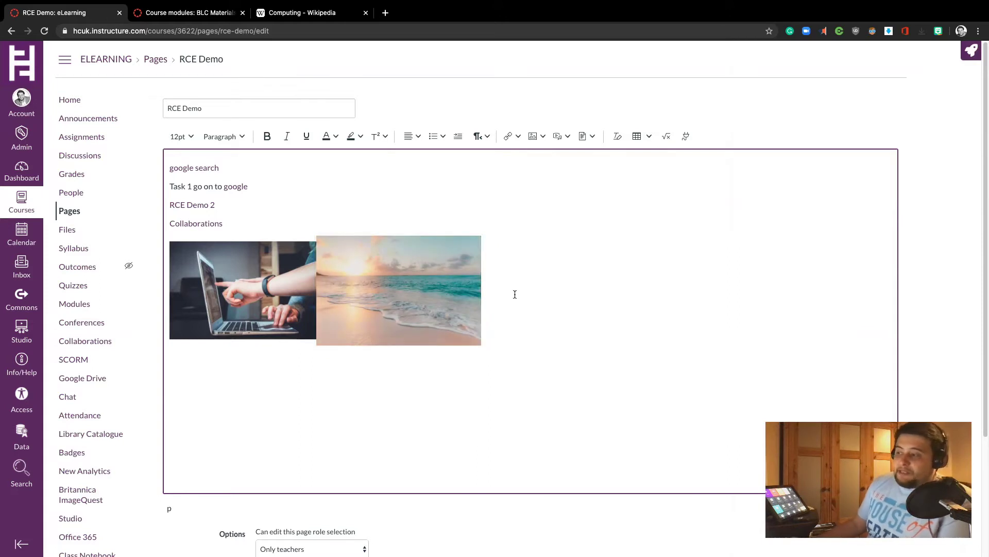
key(Return)
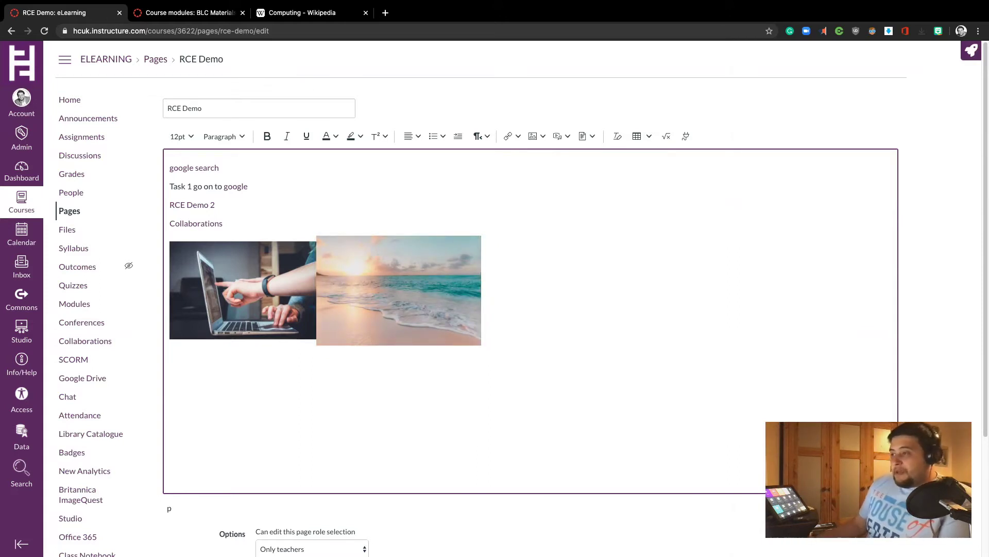
- Examine the image source options and the account options, including where personal files are kept
click(538, 136)
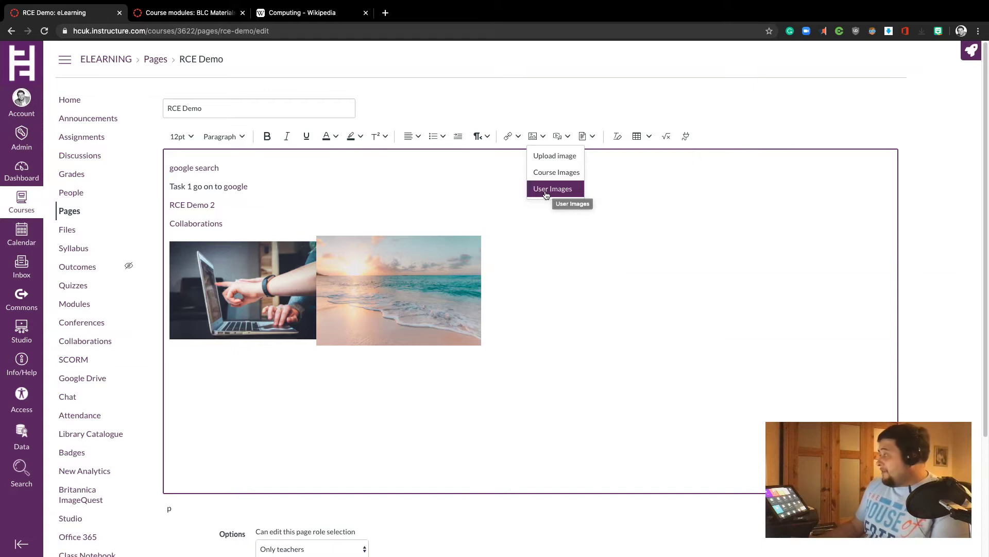
click(22, 107)
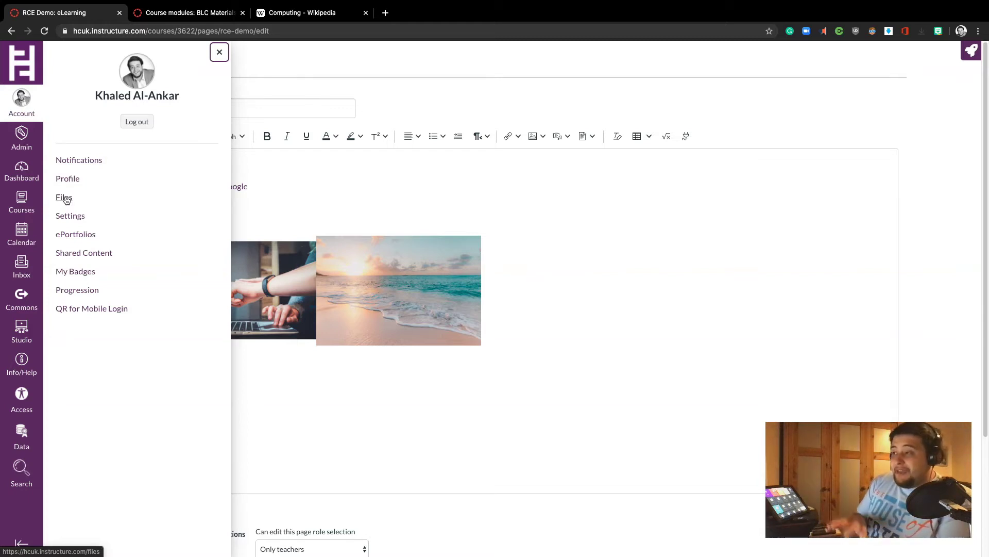
click(529, 217)
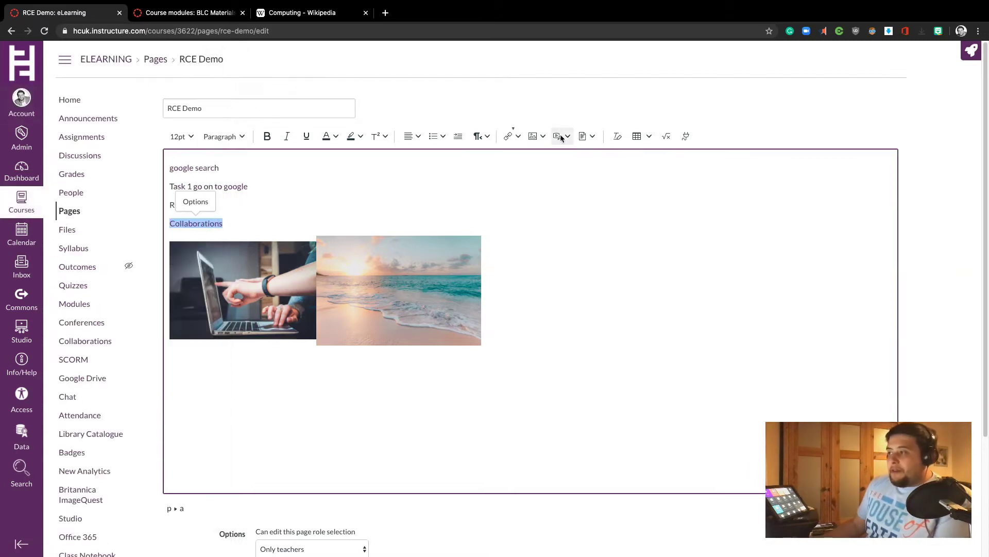
- Start a new line after the beach sunset picture and open the recording option for adding new media
click(512, 266)
key(Return)
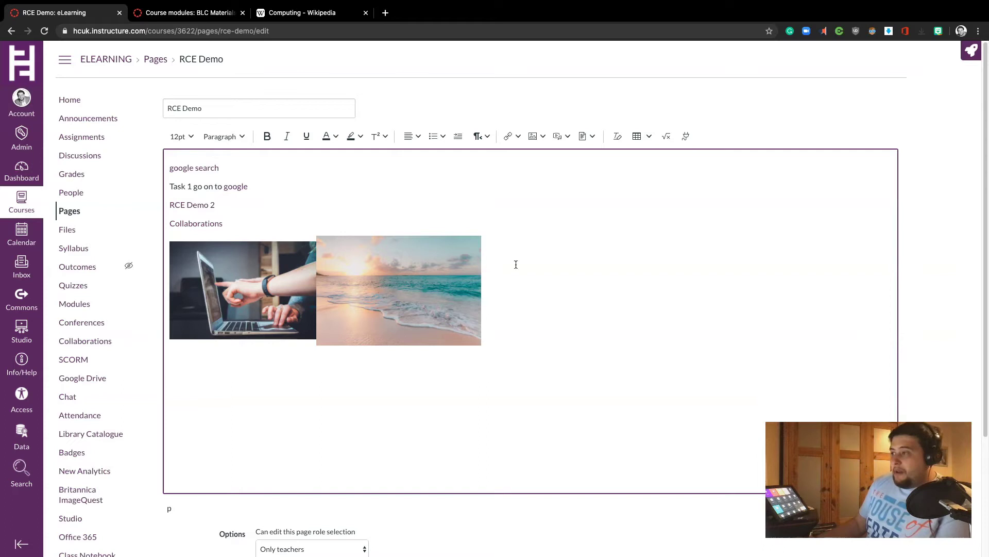
click(569, 137)
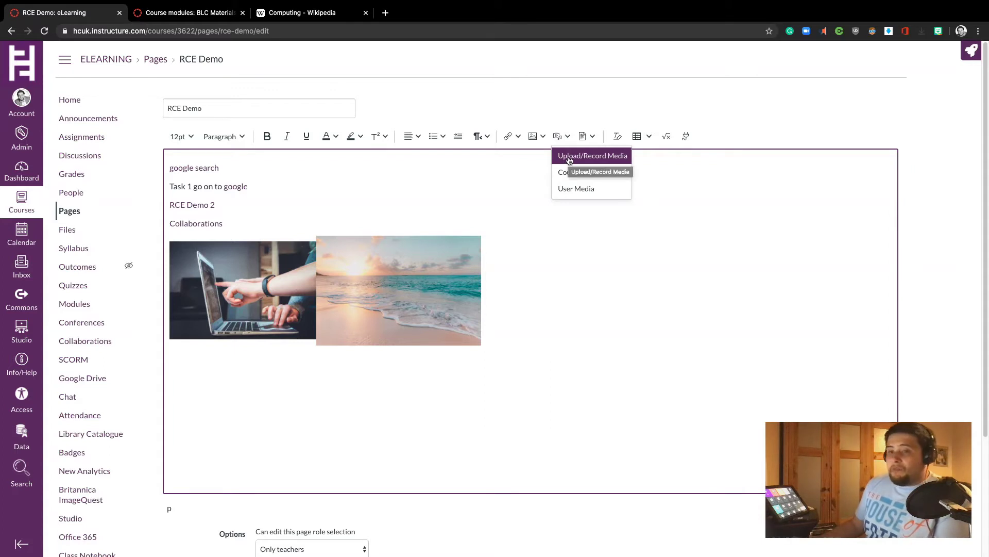
click(569, 159)
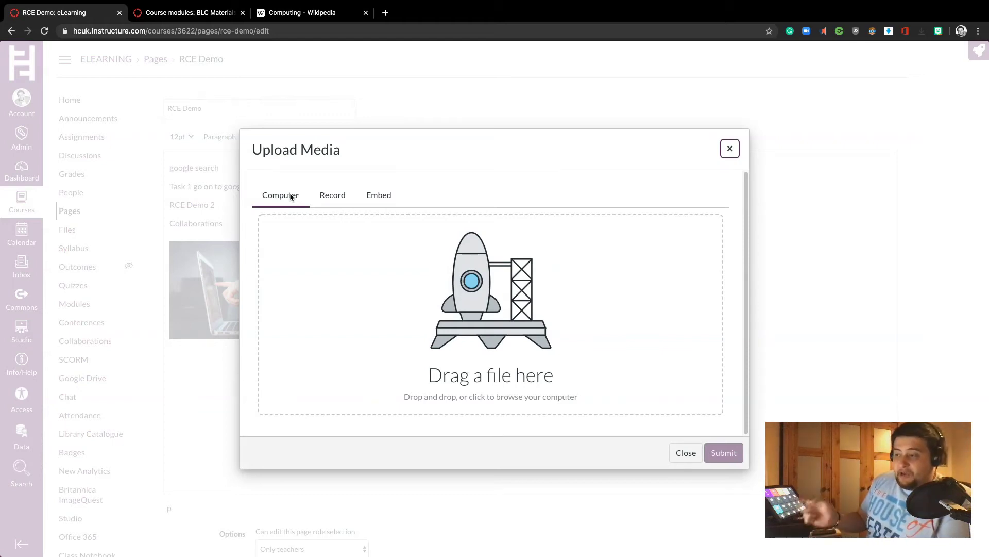
click(334, 197)
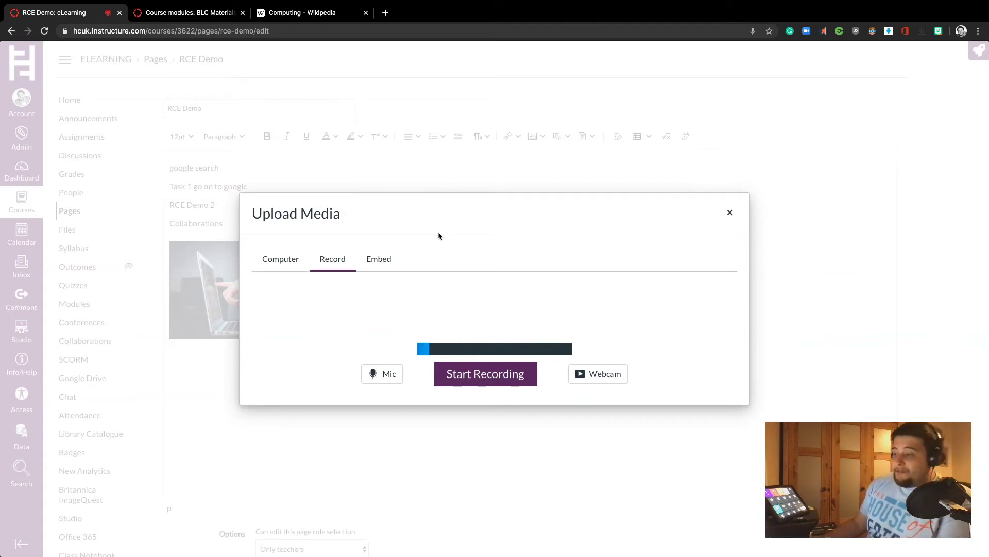
- Try FaceTime HD Camera as the recorder's webcam and set it back to No Video
click(614, 376)
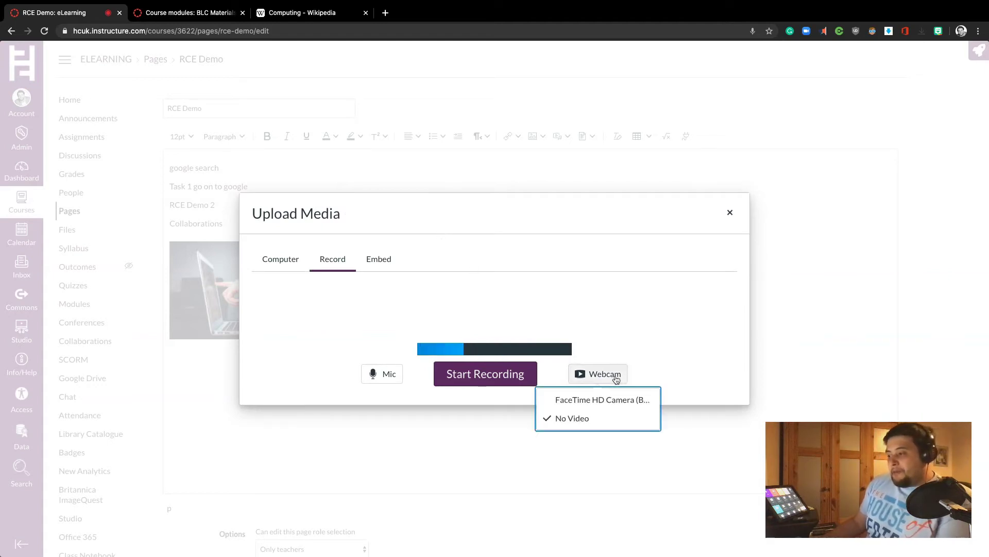
click(588, 402)
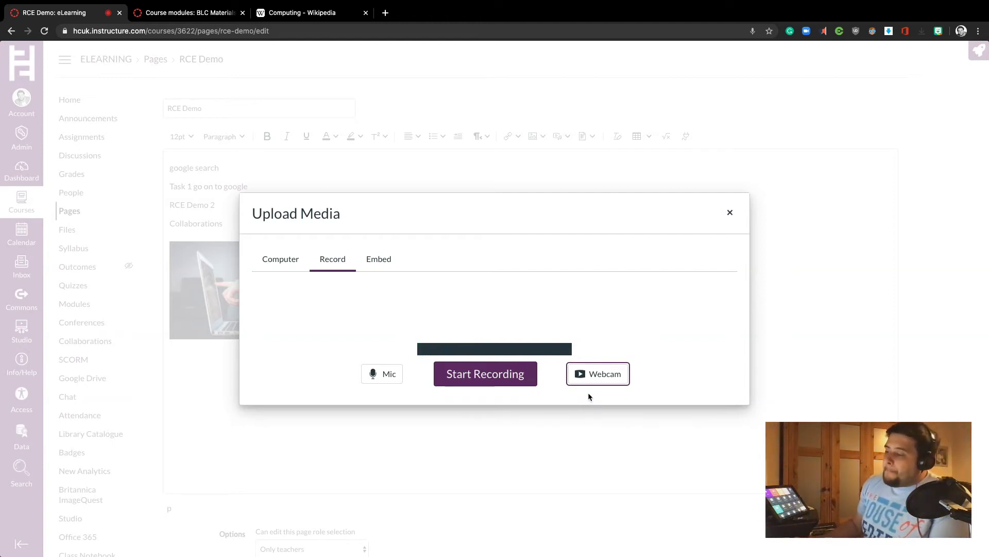
click(592, 376)
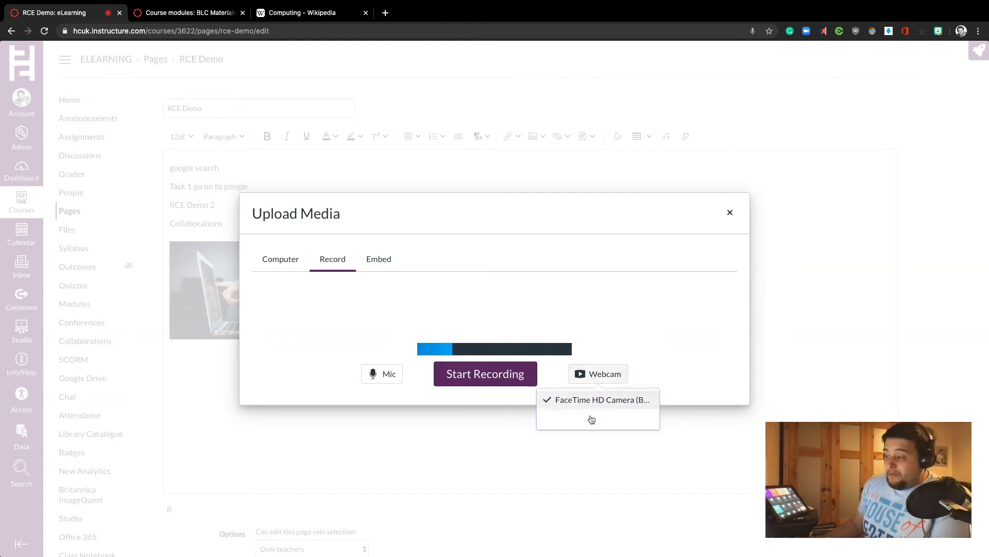
click(591, 419)
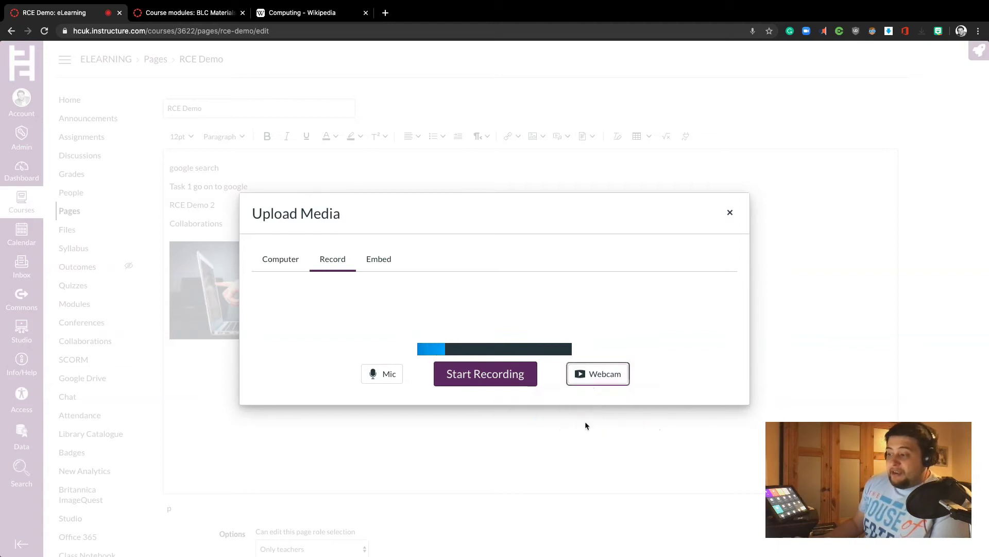
- Record an audio-only clip of about 43 seconds with the default MacBook Pro microphone
click(379, 373)
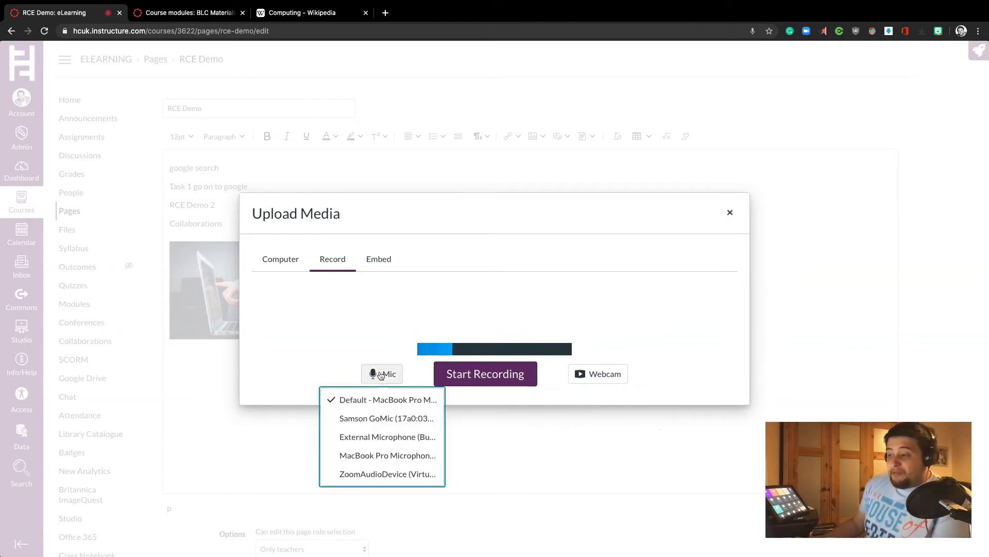
click(377, 399)
click(489, 378)
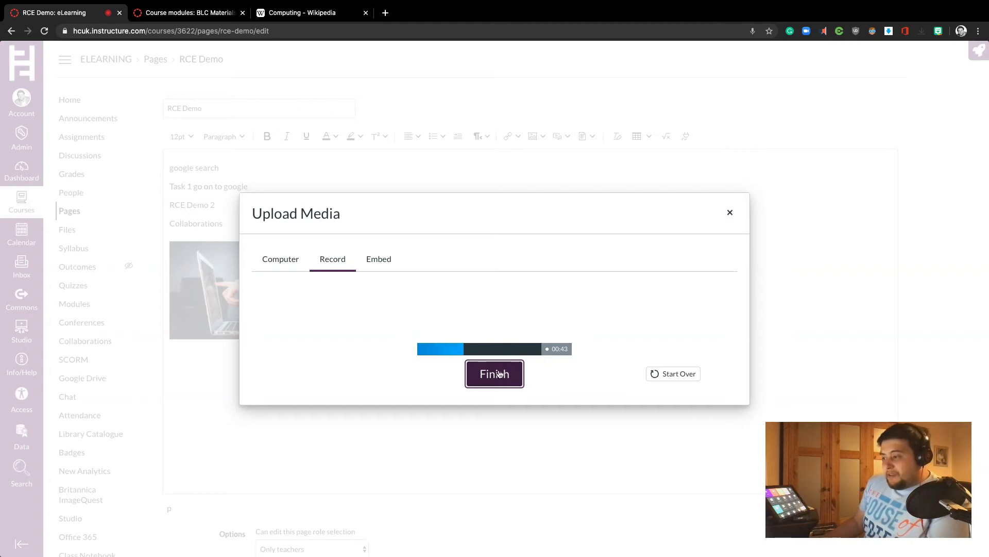
click(494, 377)
- Title the audio recording "todays task" and save it onto the page below the pictures
click(397, 367)
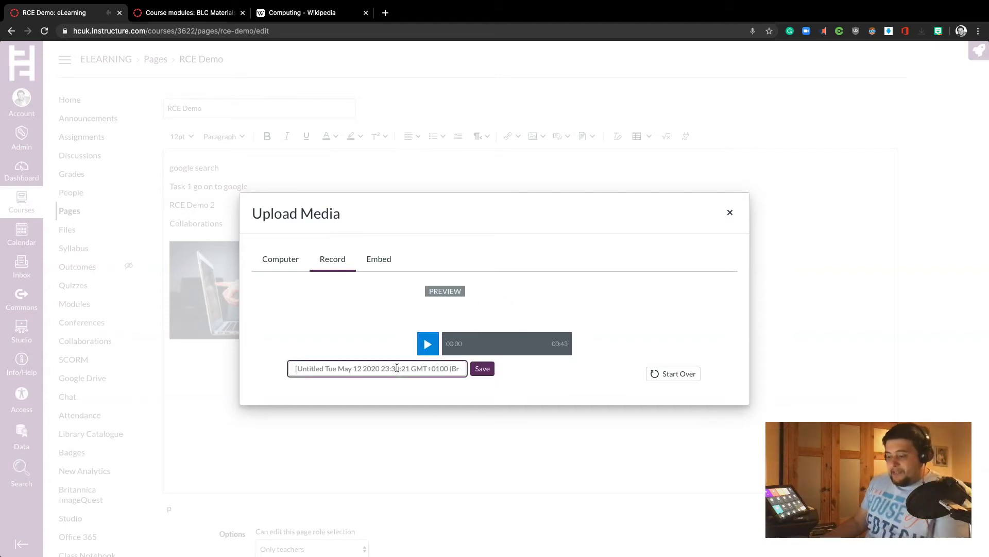
key(ctrl+a)
text(t)
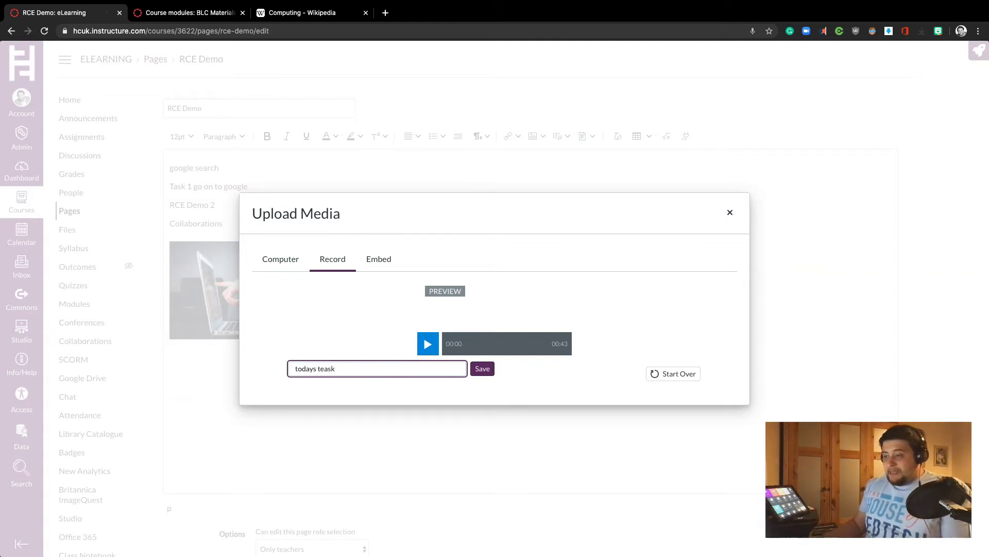
key(Left)
key(Left)
key(Left)
key(BackSpace)
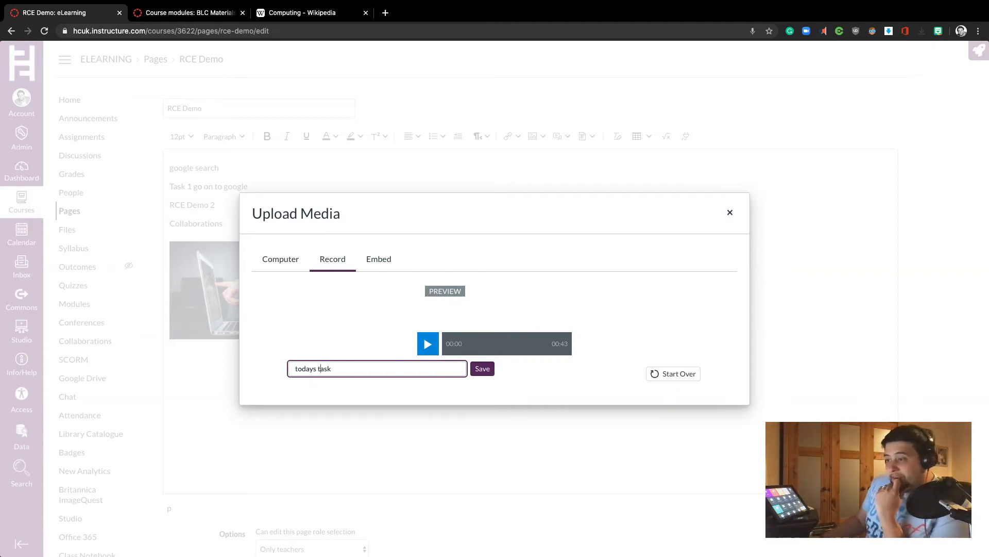
click(481, 369)
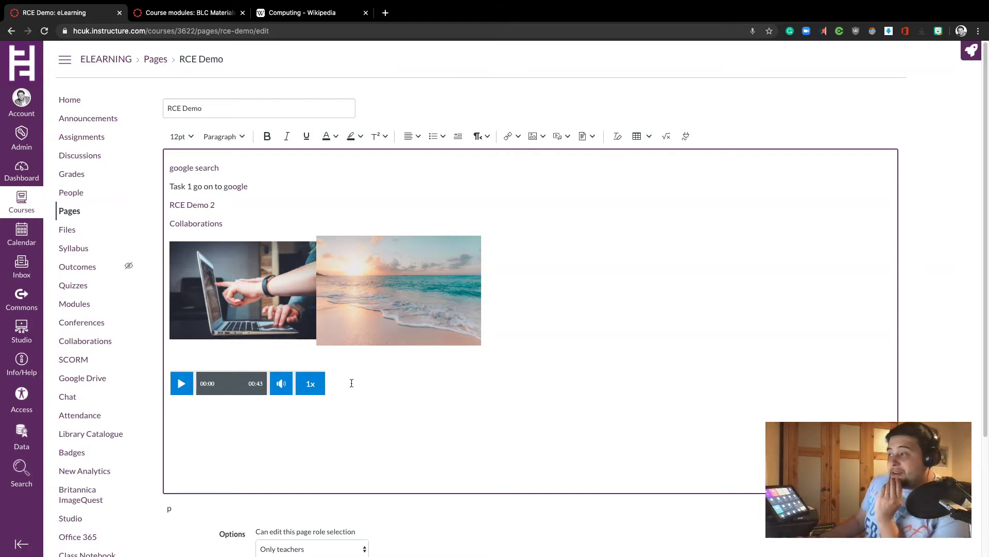
click(568, 137)
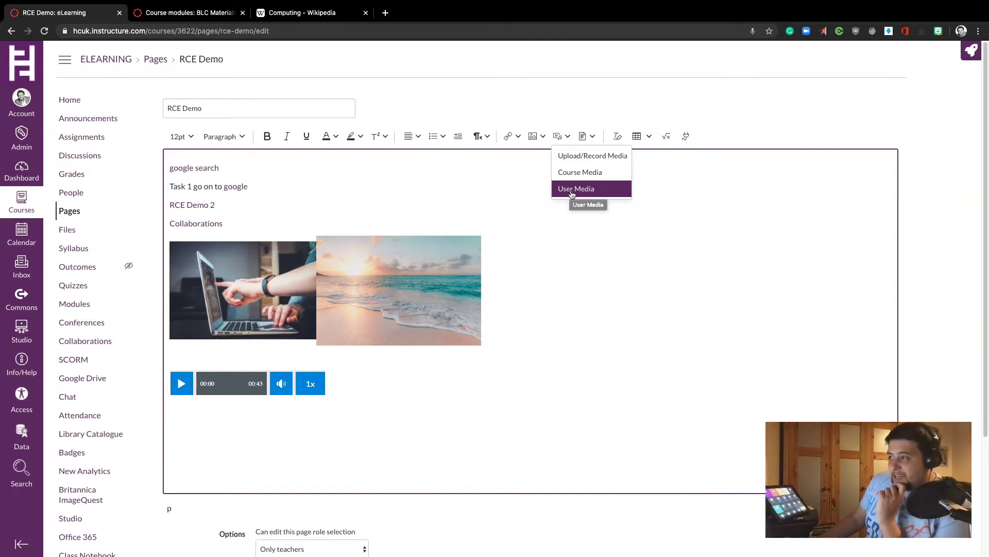
click(538, 135)
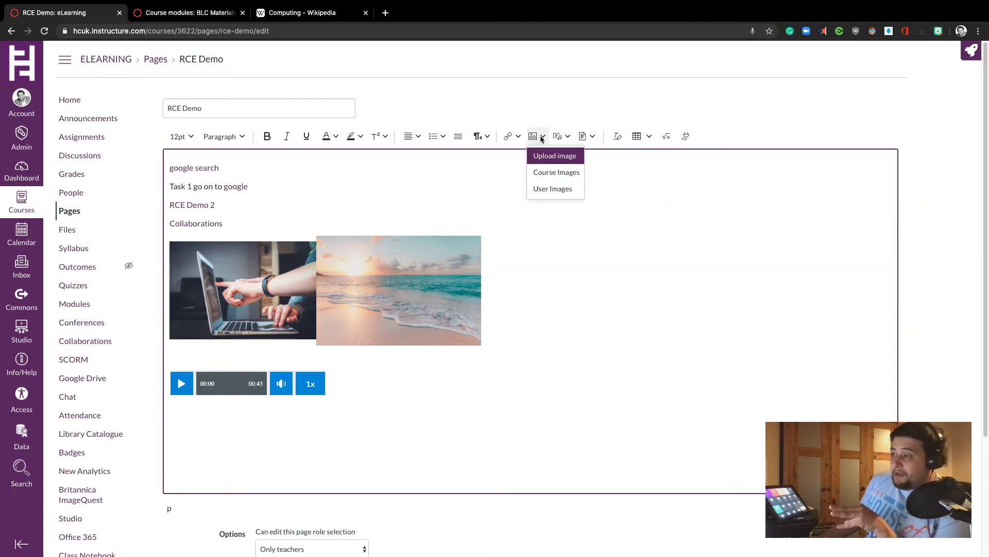
click(567, 136)
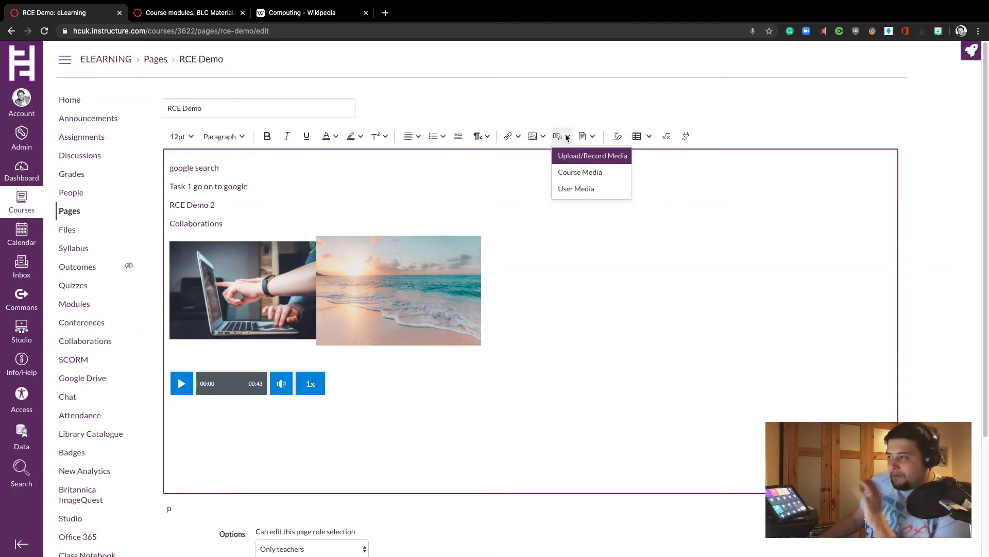
click(593, 137)
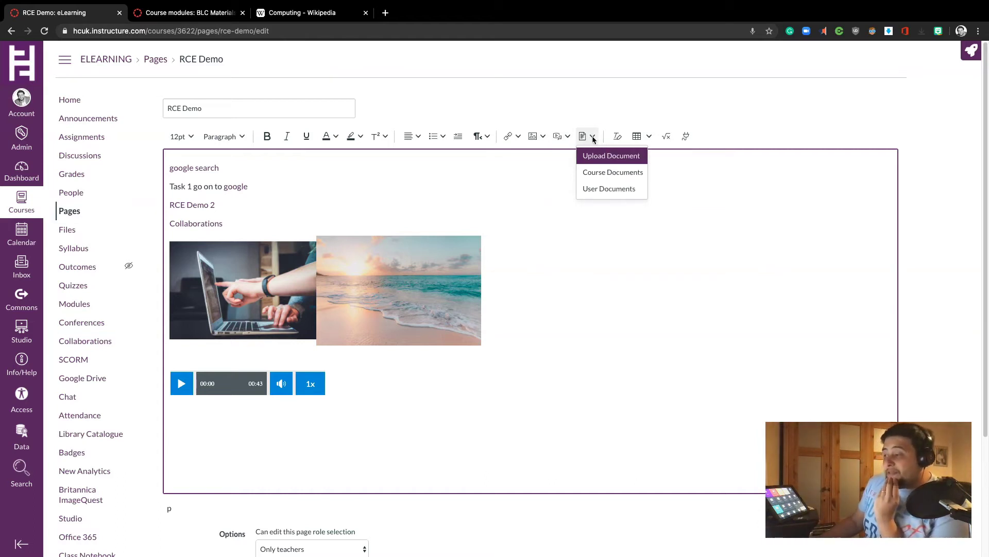
- Place the cursor on the empty line below the audio player and open the document upload dialog
click(322, 408)
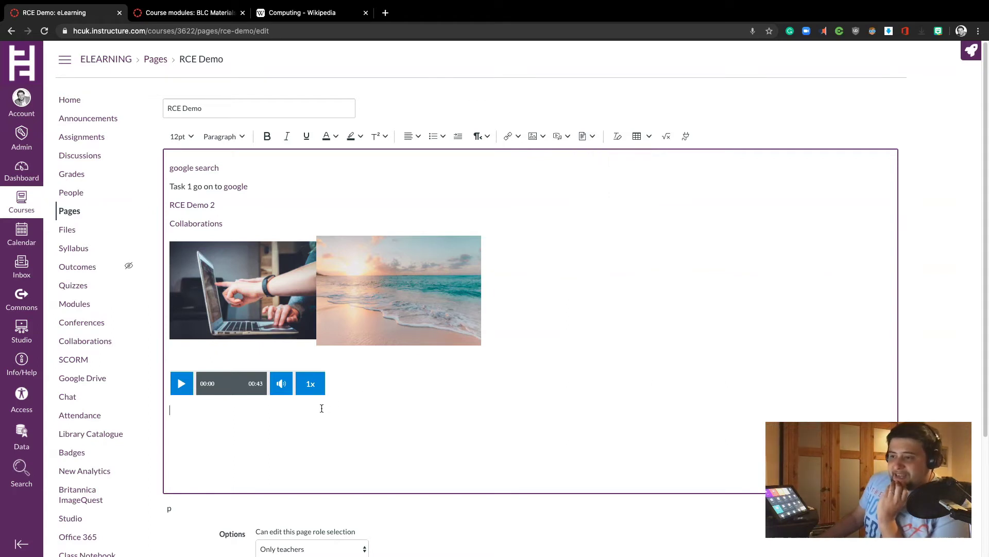
click(592, 137)
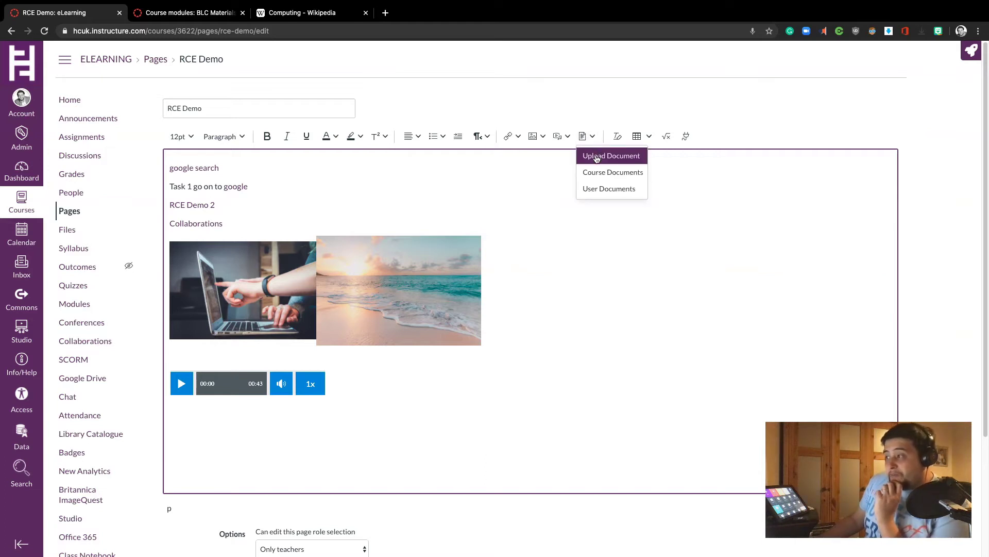
click(597, 157)
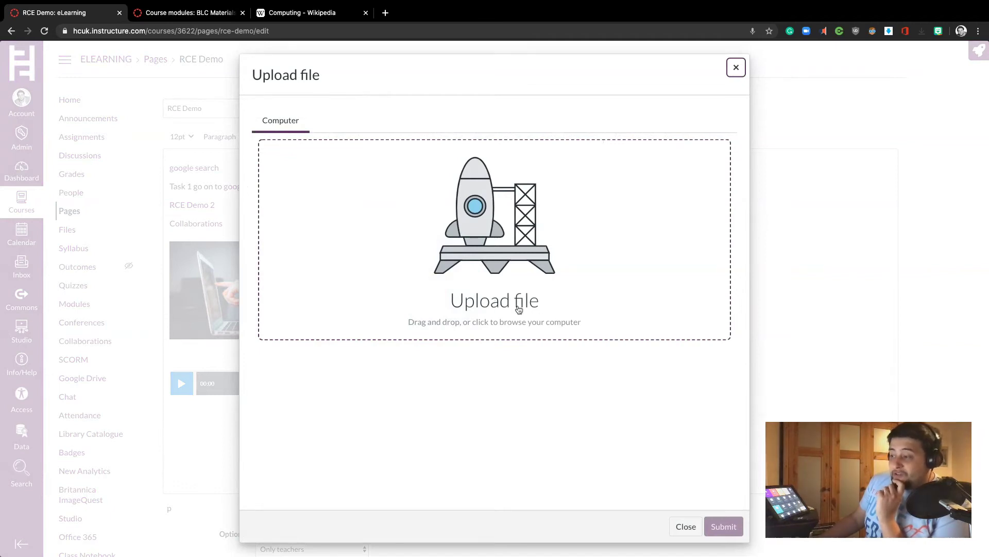
click(495, 306)
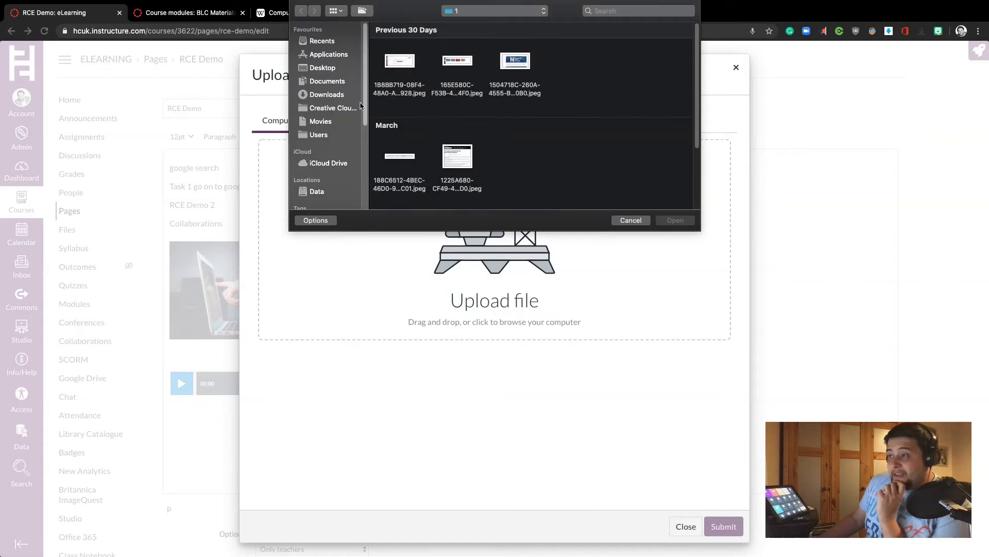
click(637, 220)
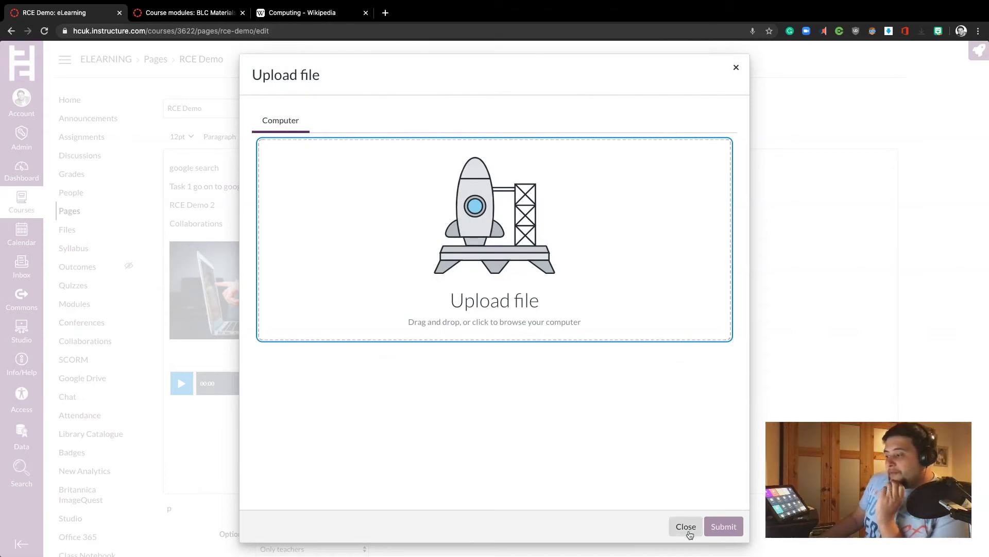
- Look through the files in the Data location for a document to upload
click(481, 254)
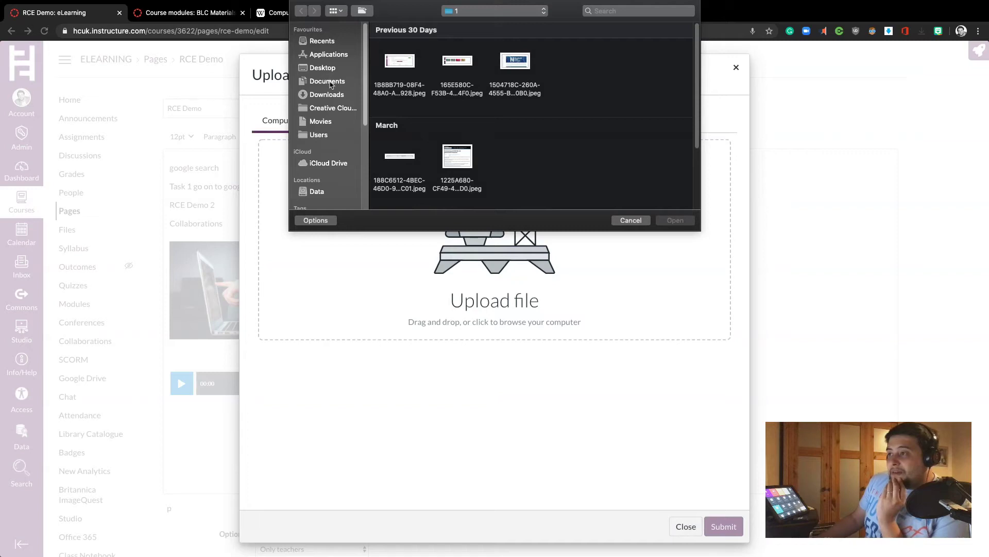
click(325, 194)
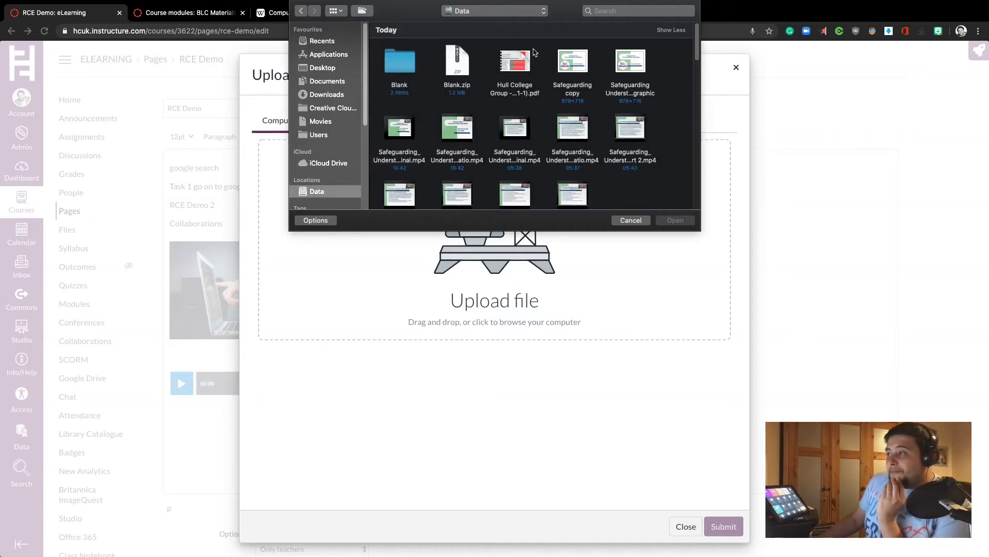
scroll(656, 183, down, 2)
scroll(656, 183, down, 10)
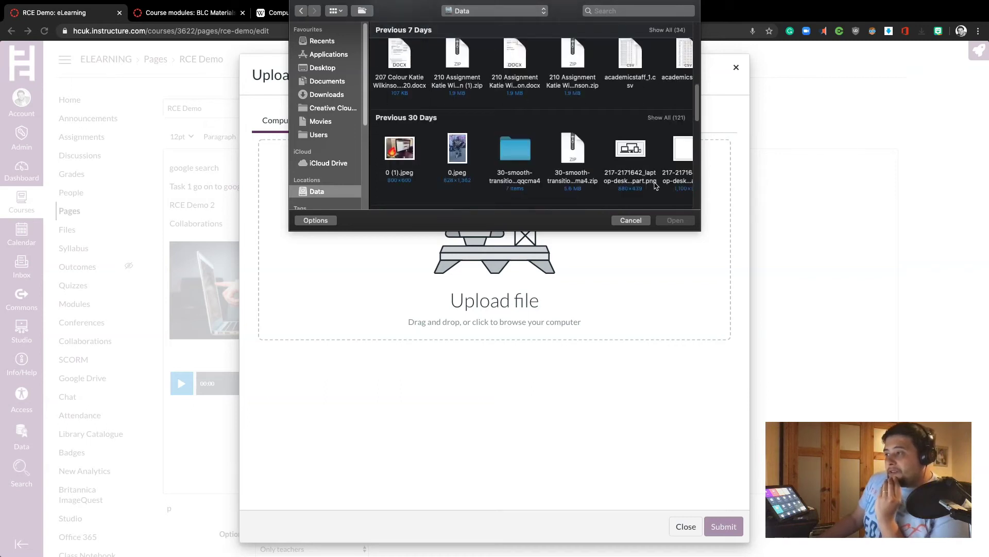
scroll(656, 186, down, 8)
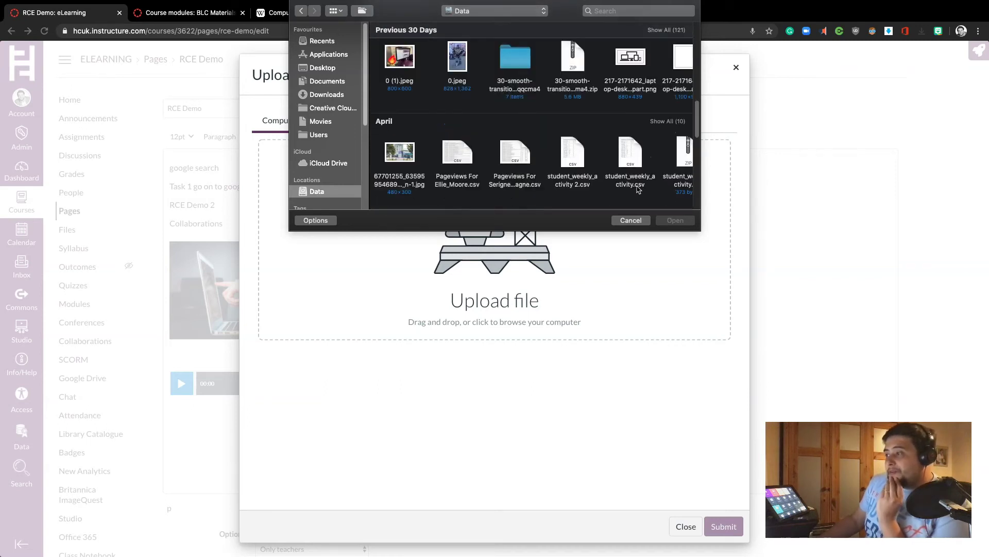
scroll(638, 189, down, 10)
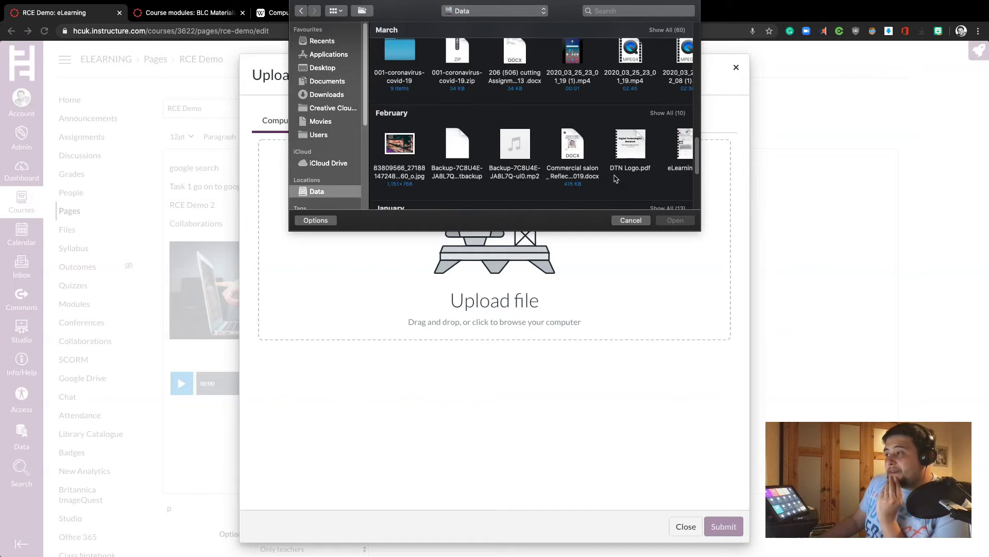
scroll(616, 179, down, 6)
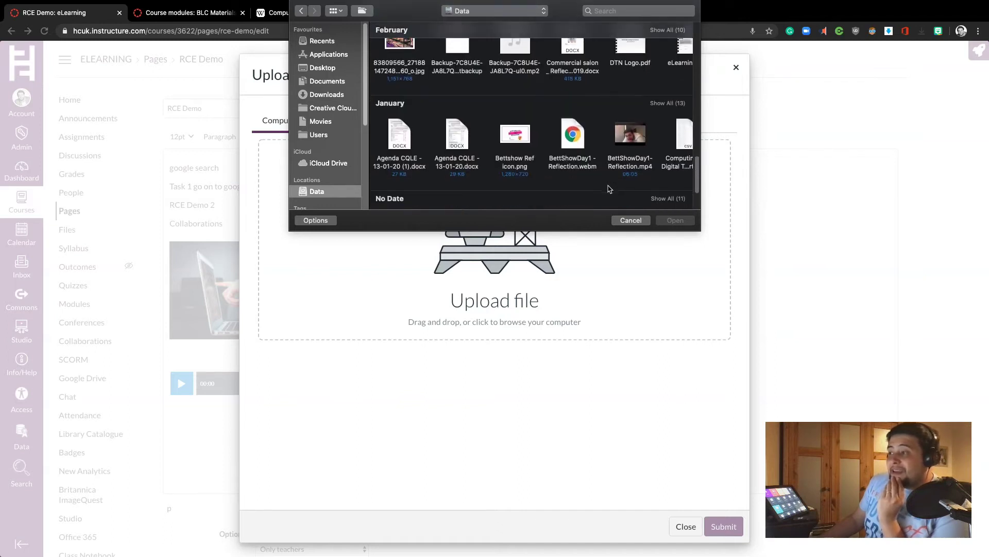
scroll(610, 189, down, 4)
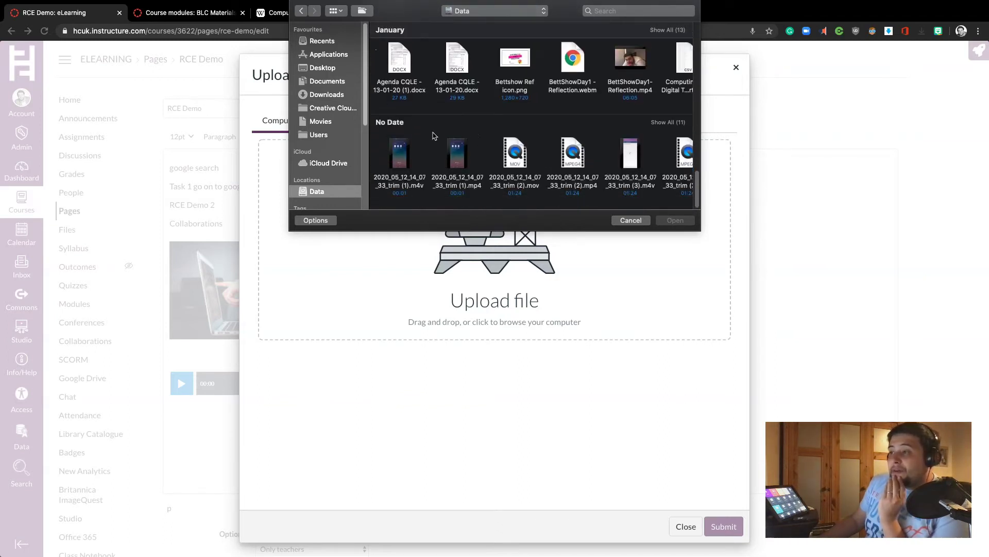
- Upload View Google Hangout Meetings.pdf from the Documents folder as a link below the audio player and deselect it
click(328, 82)
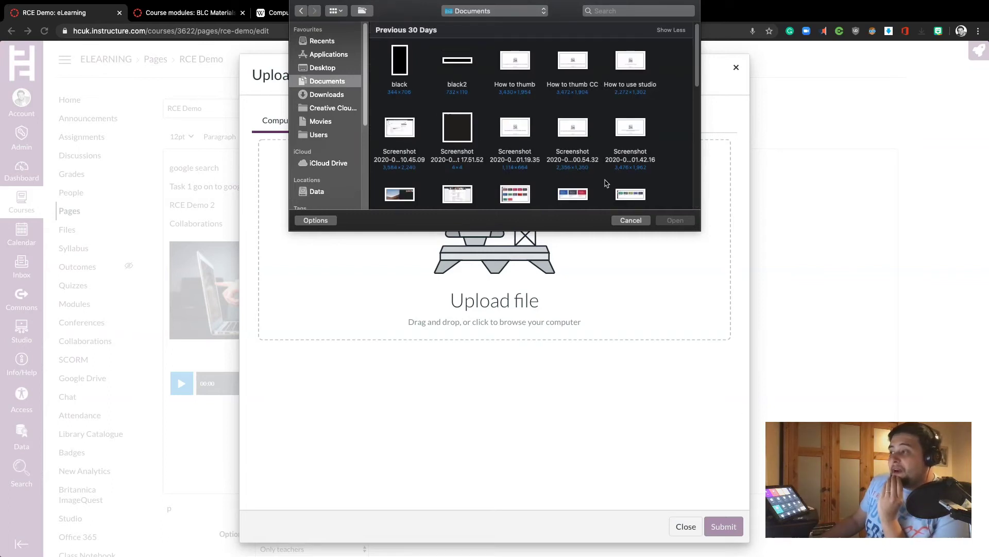
scroll(606, 186, down, 5)
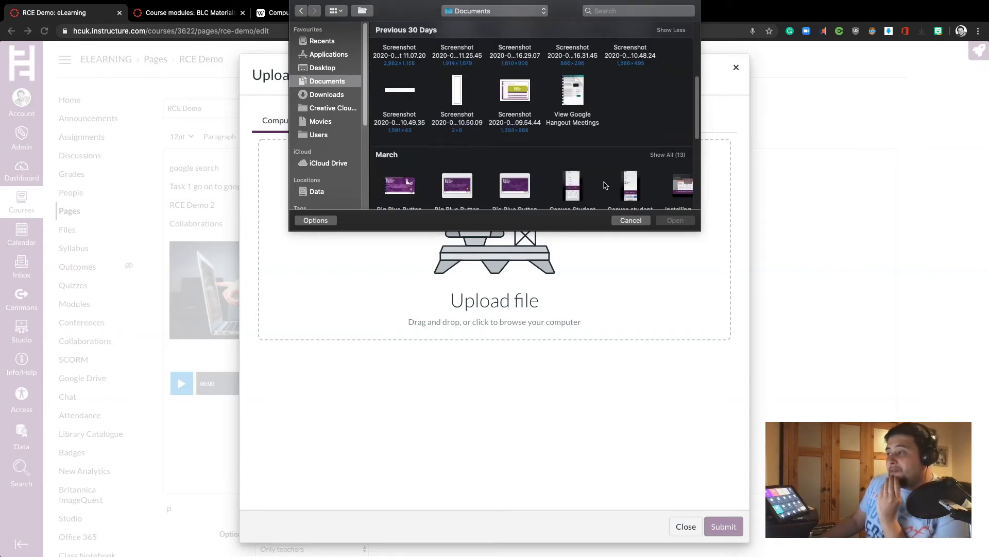
click(573, 95)
click(675, 221)
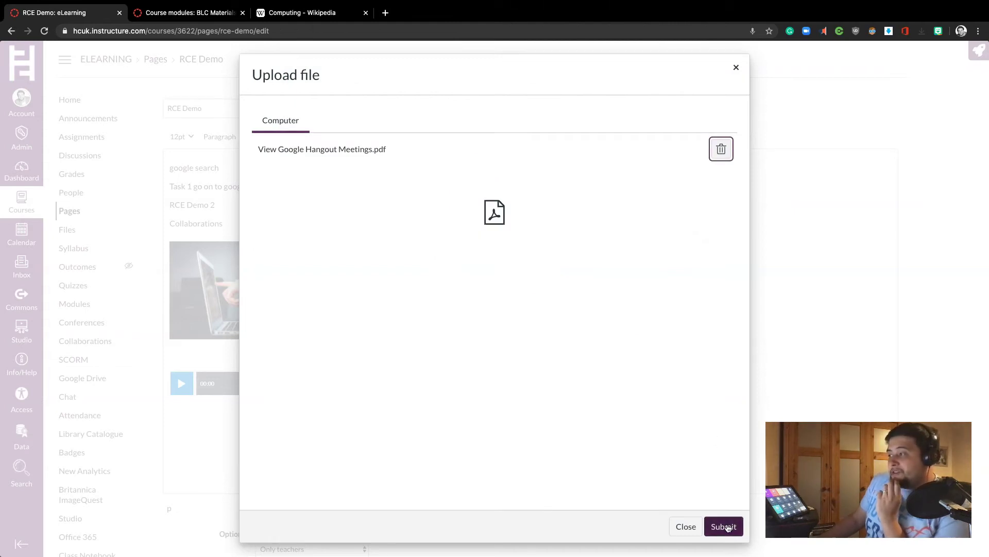
click(727, 526)
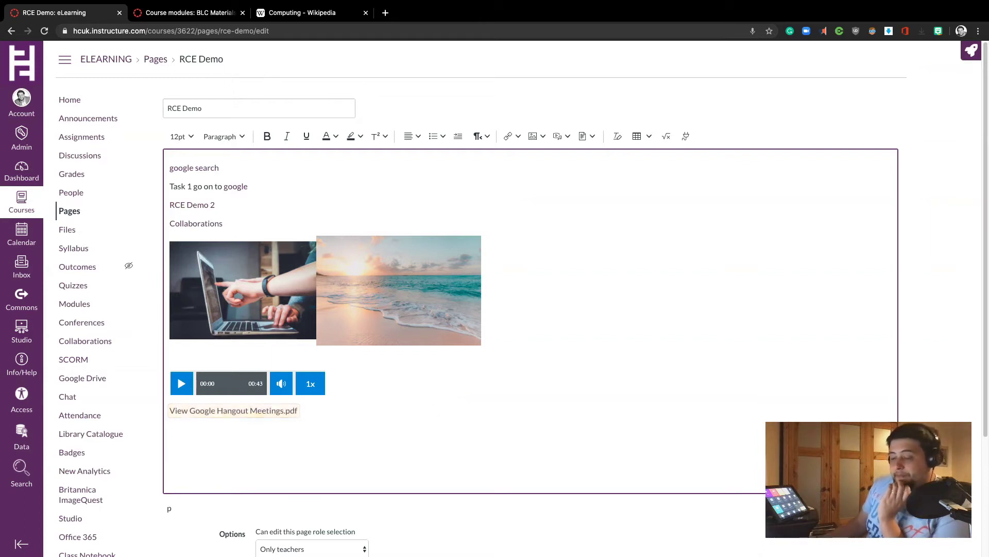
click(369, 429)
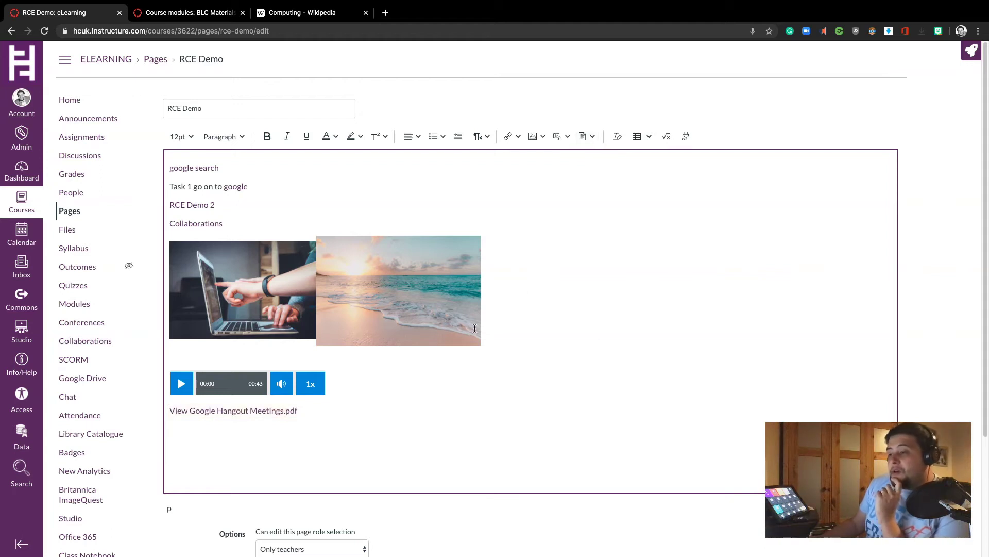
- Review the link options of the View Google Hangout Meetings.pdf link, including its in-line preview settings, and close them
click(287, 410)
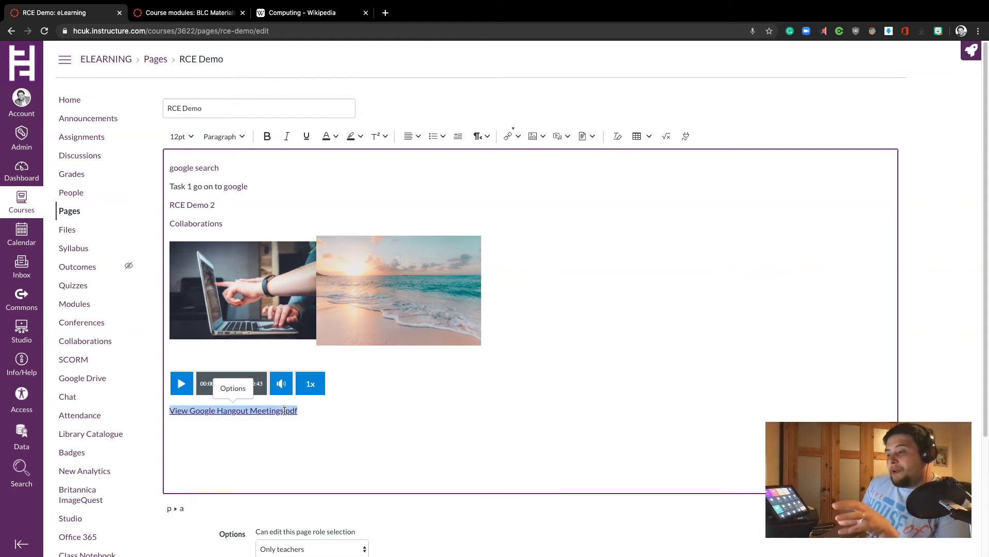
click(238, 389)
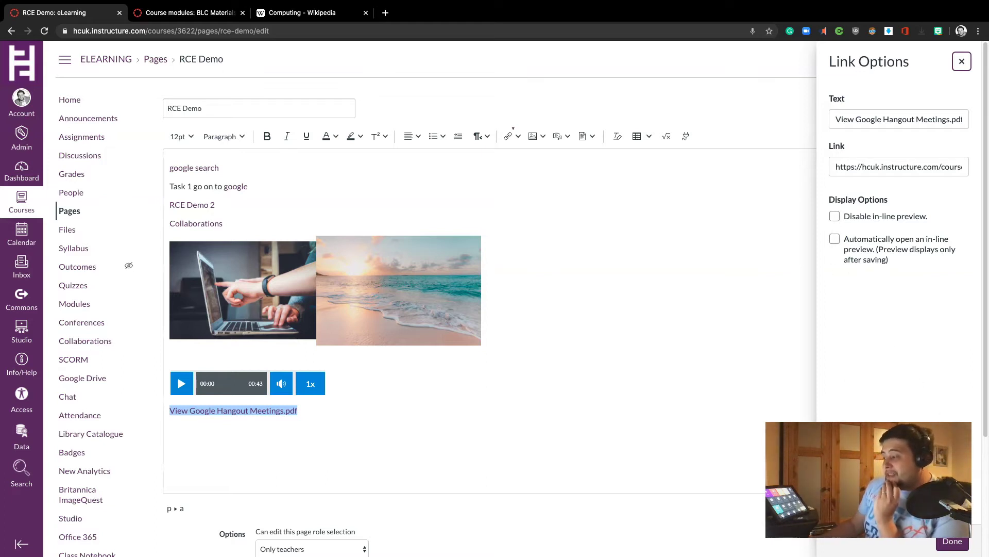
click(957, 545)
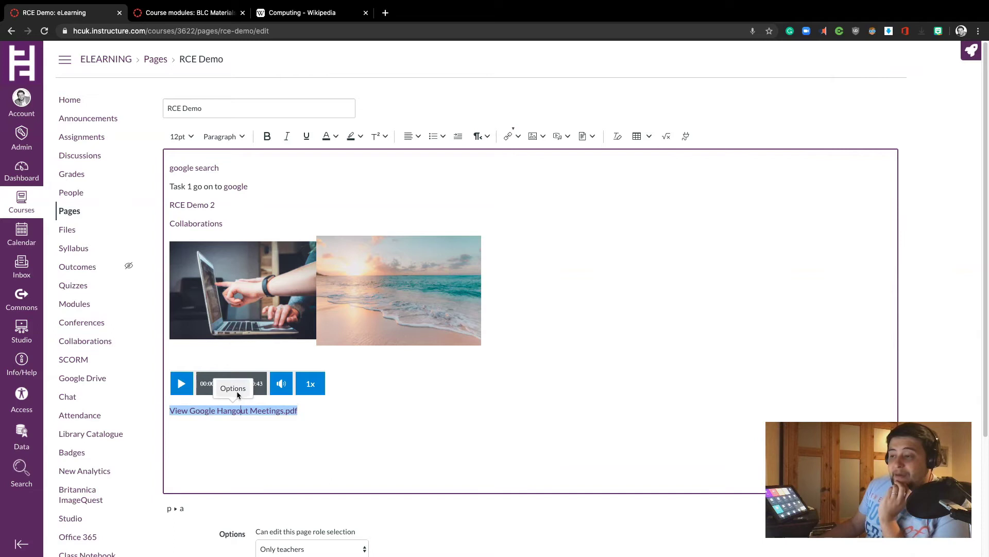
- Start a new line below the PDF link and open the course documents list with Course files as the source
click(341, 408)
key(Return)
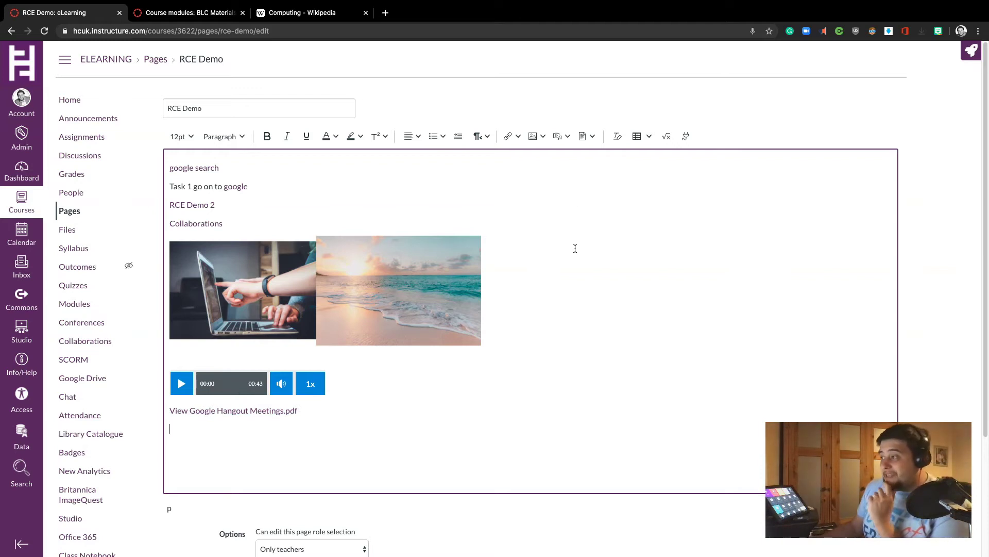
click(587, 136)
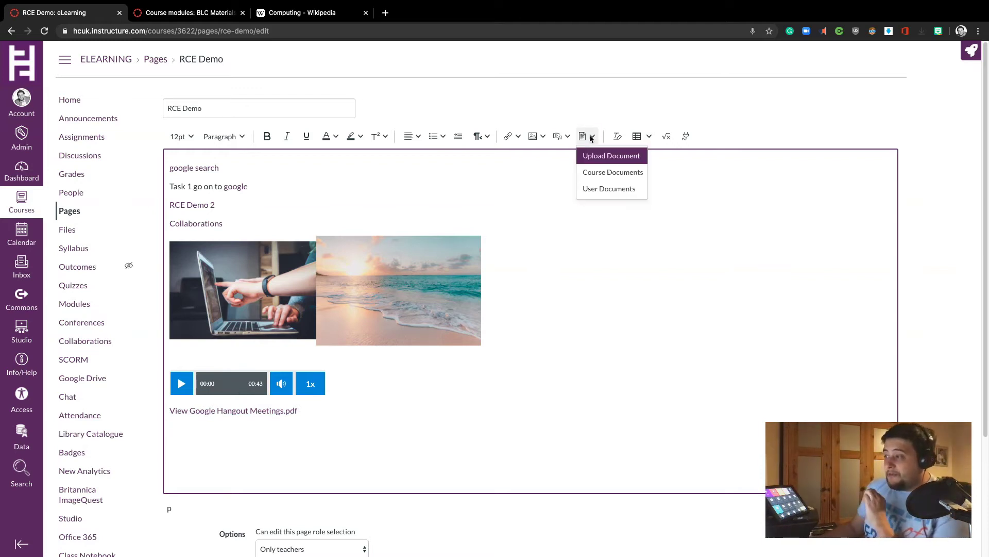
click(601, 175)
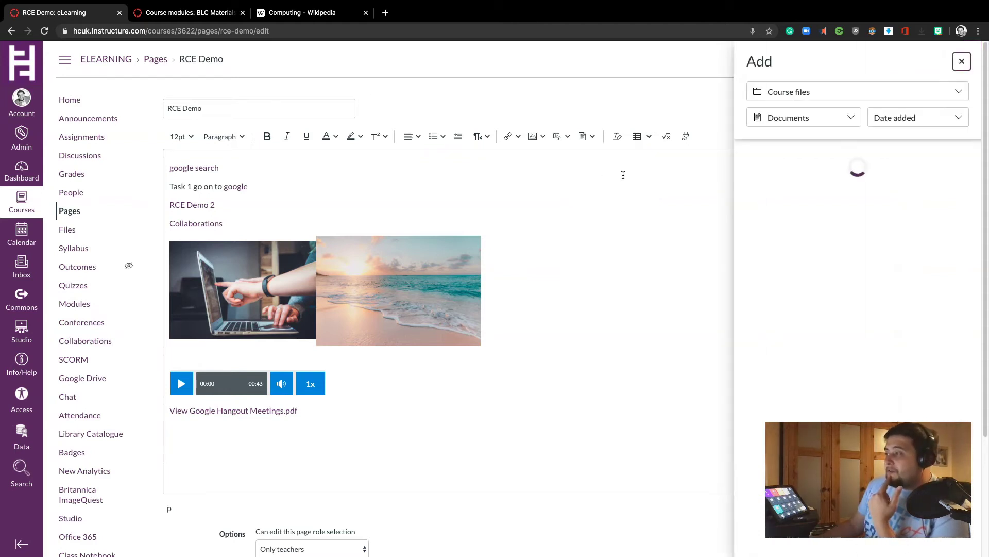
click(943, 94)
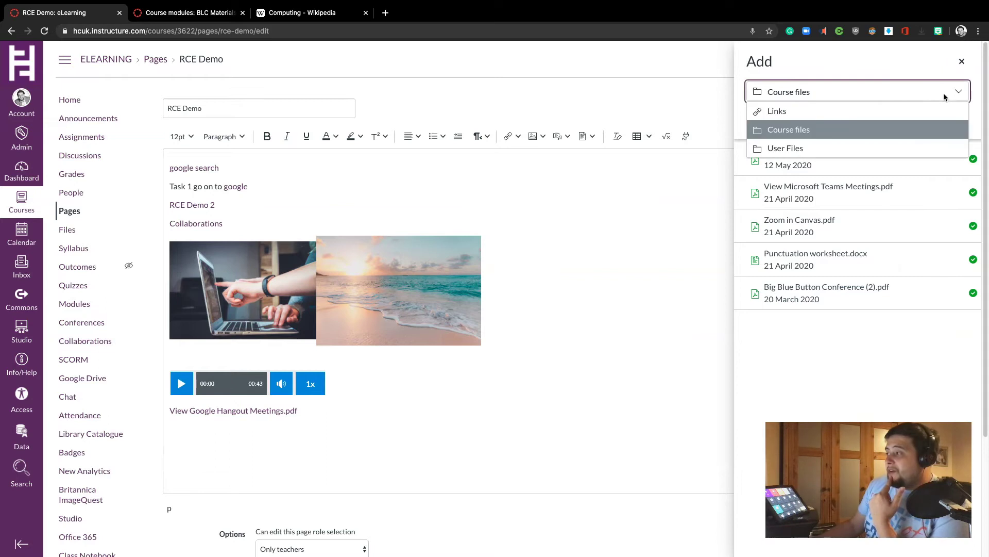
click(788, 132)
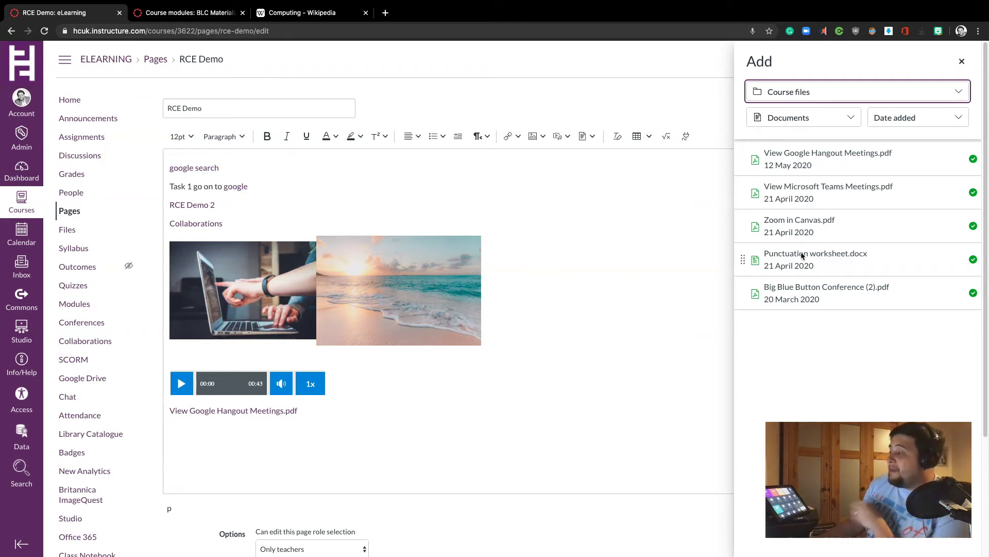
- Try alphabetical sorting, restore sorting by date added, and insert View Google Hangout Meetings.pdf from the course documents on the new line
click(960, 120)
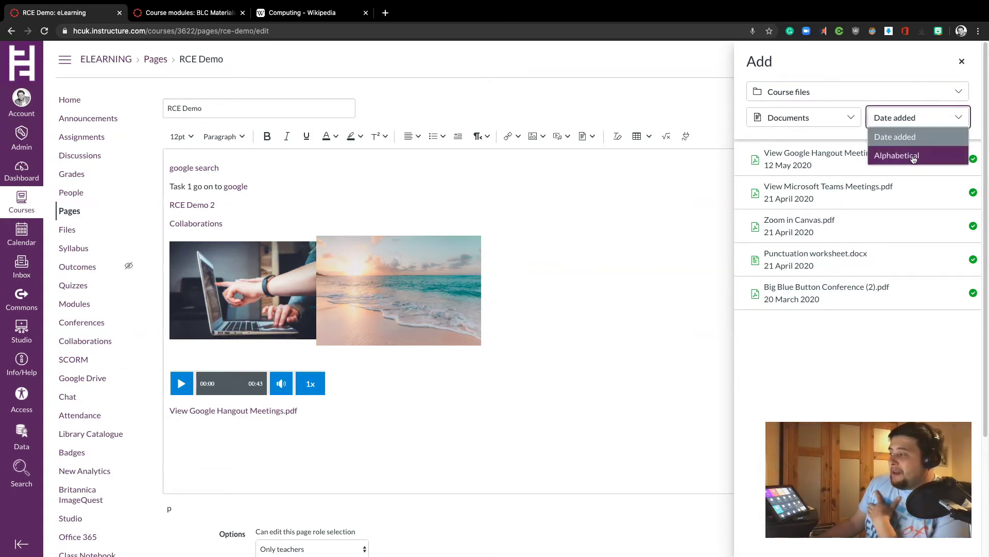
click(913, 157)
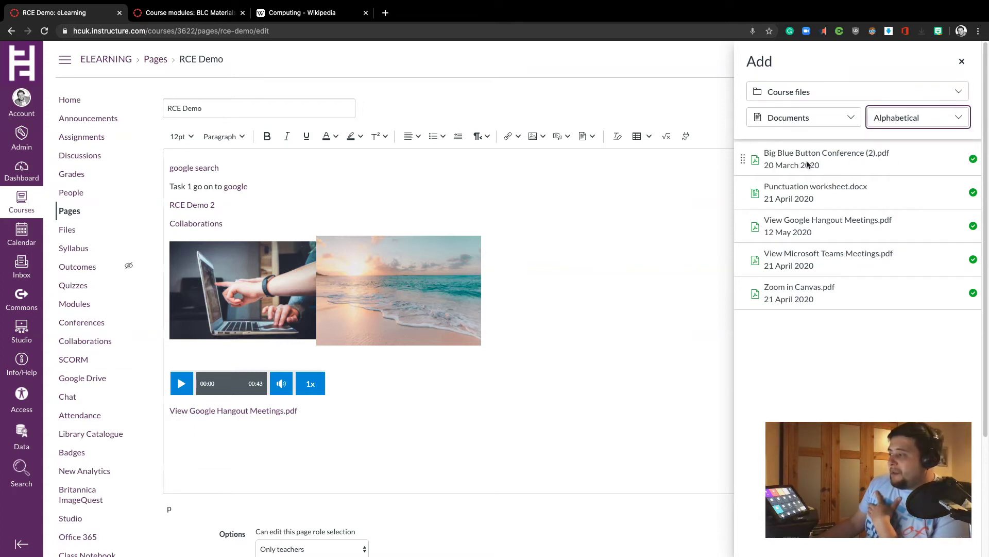
click(922, 121)
click(906, 138)
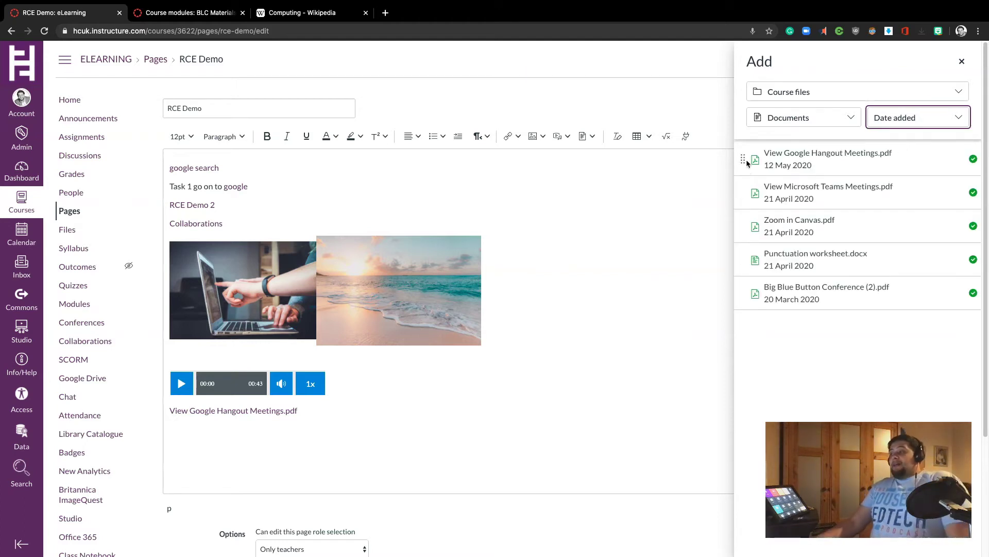
drag(798, 159, 402, 433)
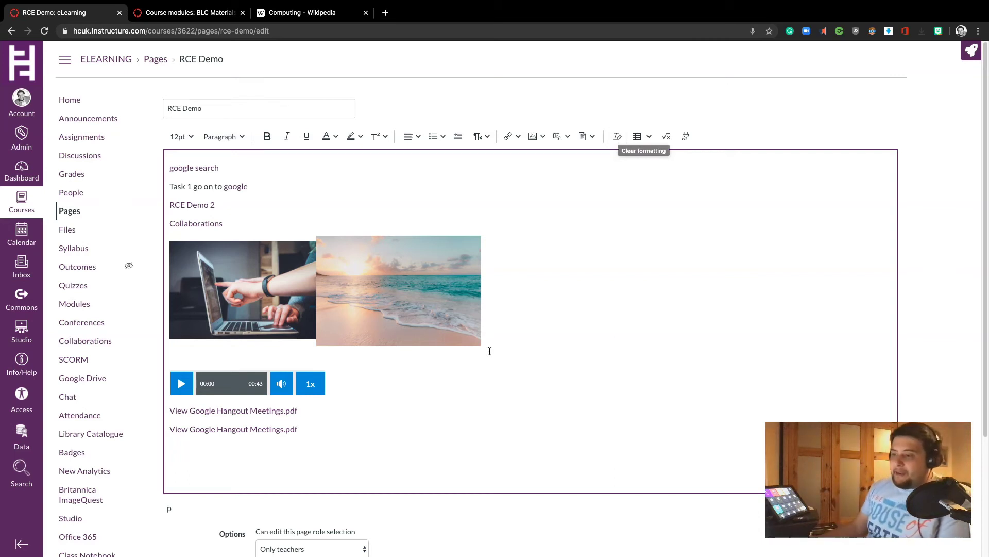
- Write "wed 4th" on a new line below the second PDF link and make the "th" superscript
click(343, 426)
key(Return)
text(wed 4th)
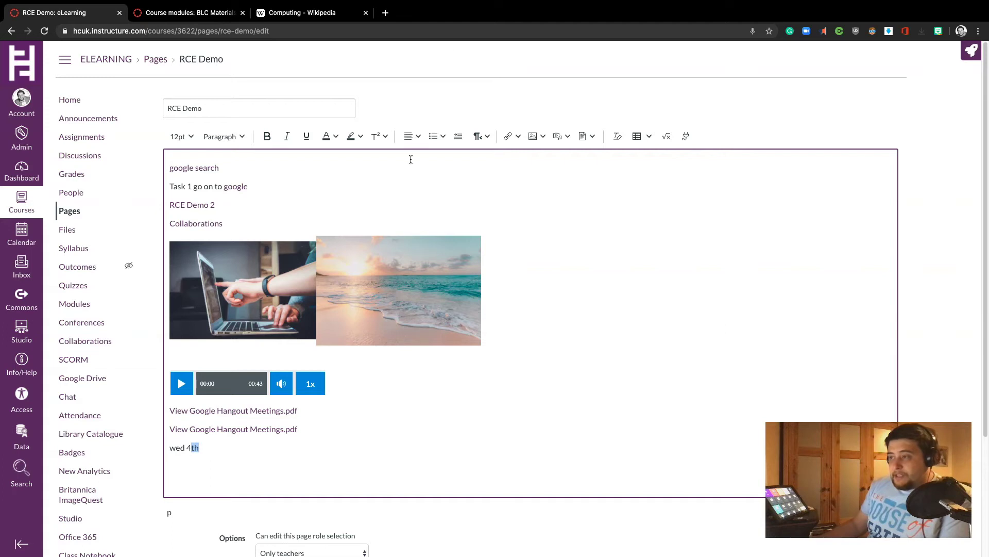
click(376, 136)
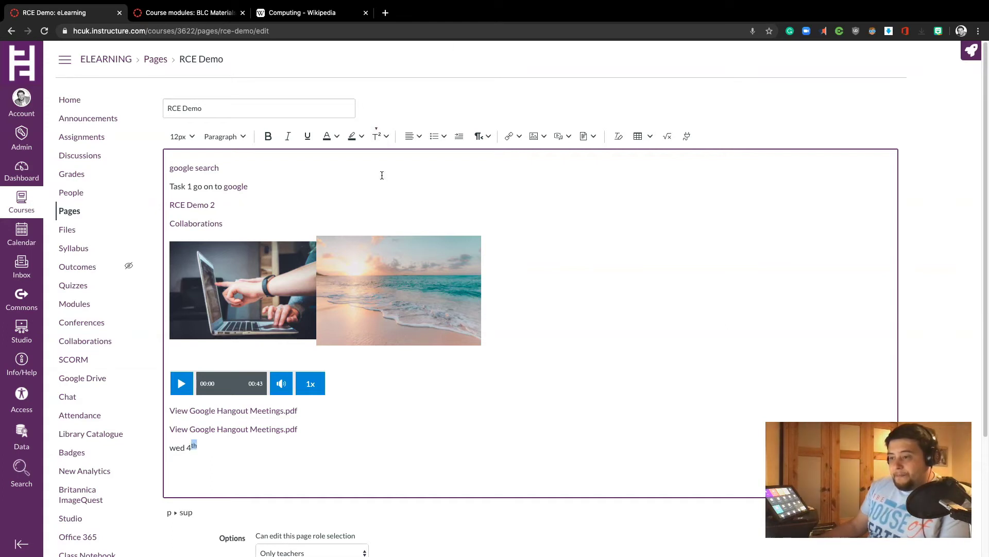
- Clear the formatting of the whole "wed 4th" line and start an empty line below it
drag(199, 448, 165, 446)
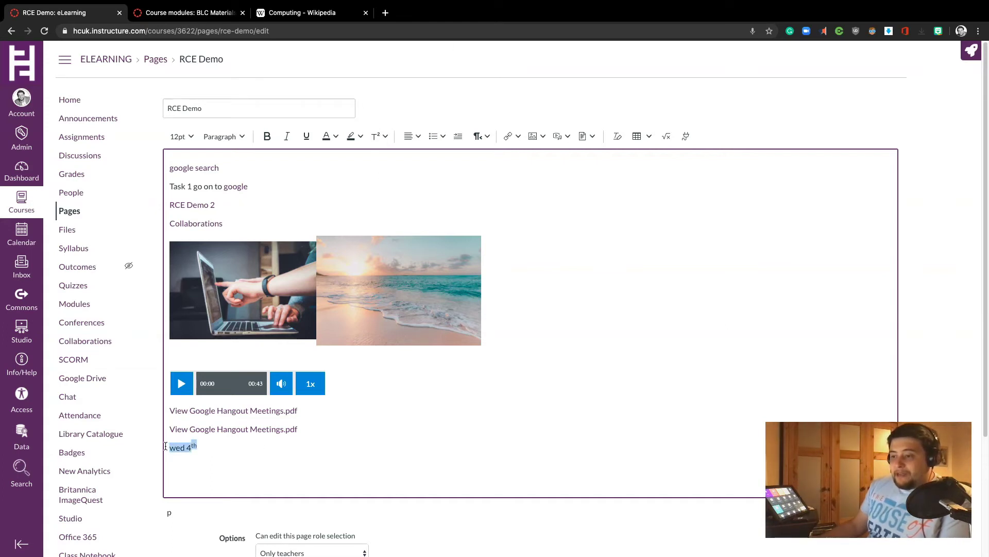
click(619, 140)
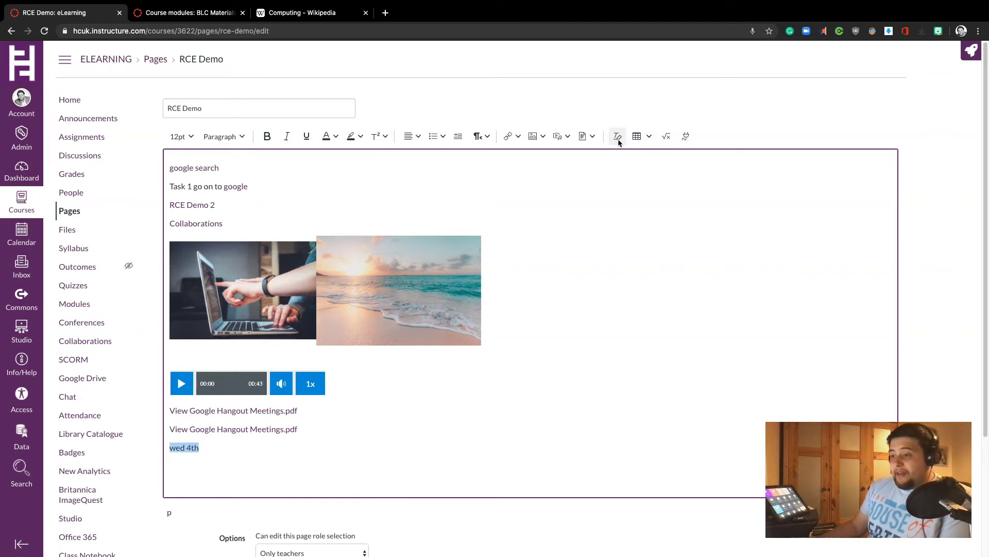
click(204, 448)
key(Return)
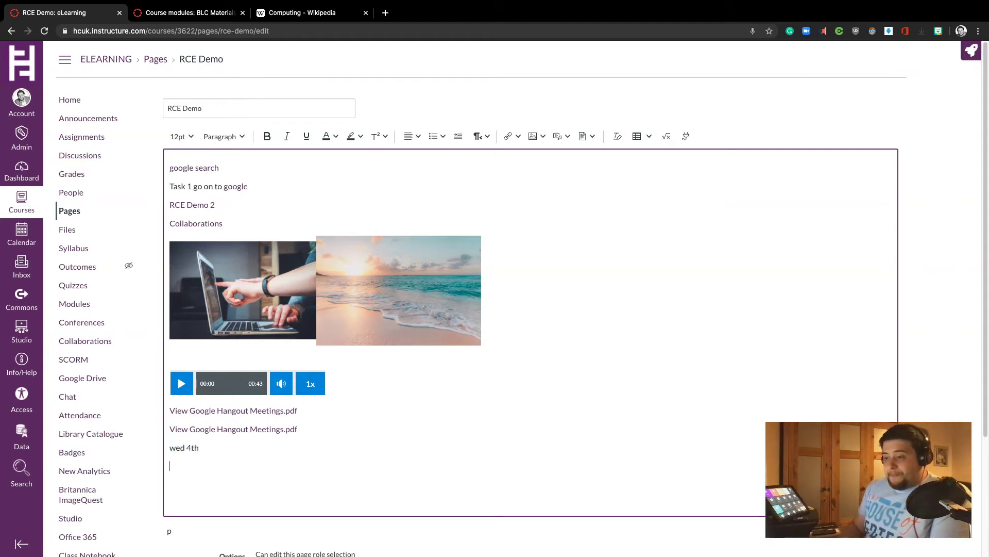
- Insert a table with two columns and two rows on the empty line below "wed 4th"
click(645, 135)
mouse_move(643, 153)
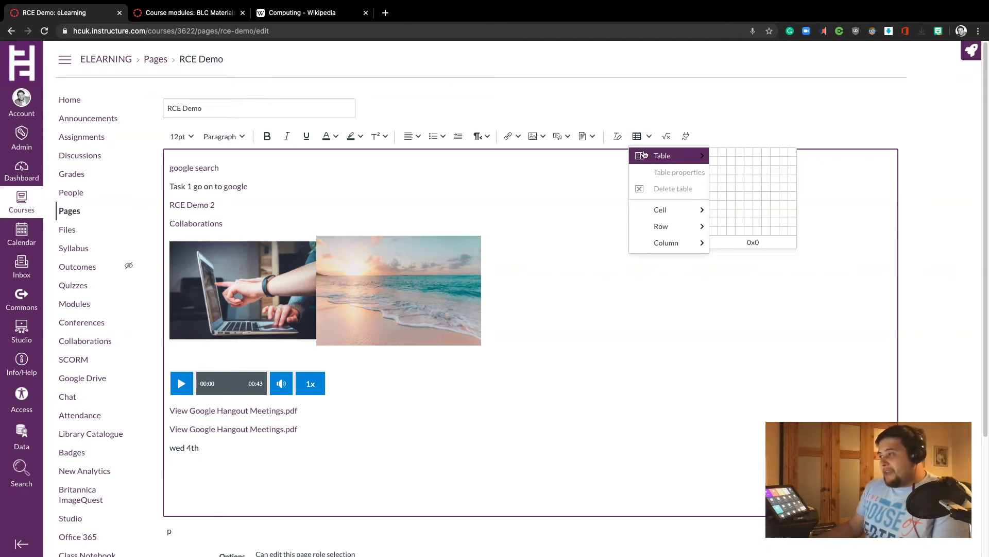
click(725, 164)
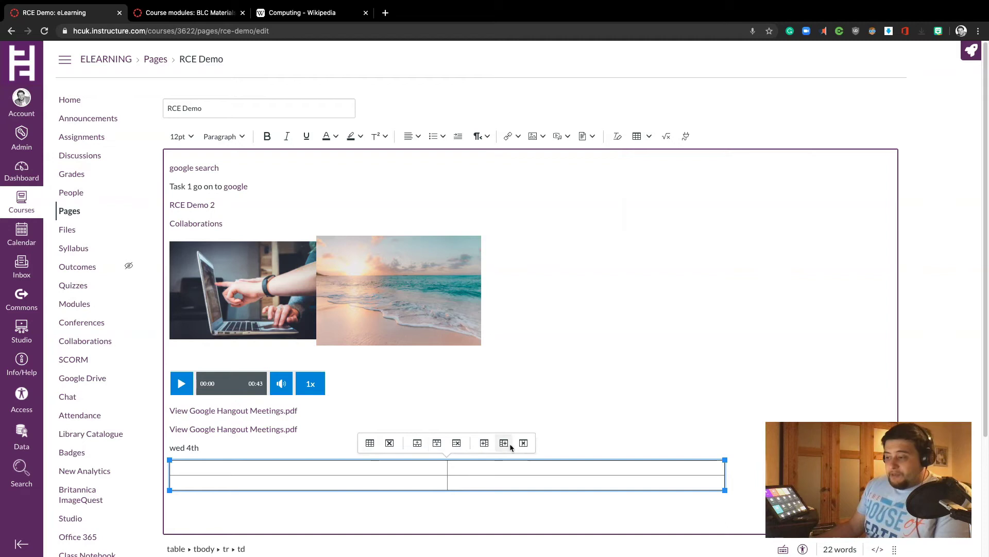
- Check the alignment choices in the table's properties, leave alignment at None, and set the border style to Dashed
click(370, 445)
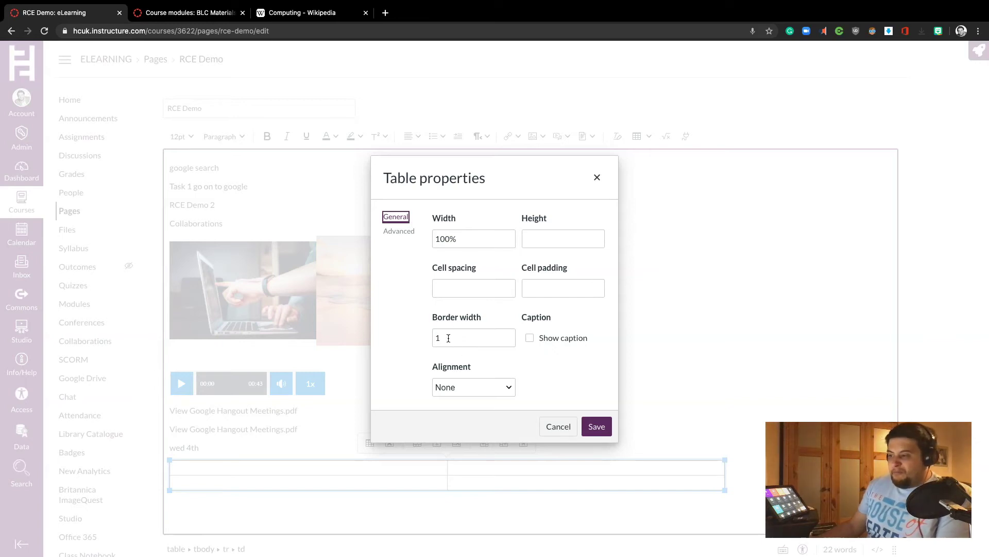
click(505, 387)
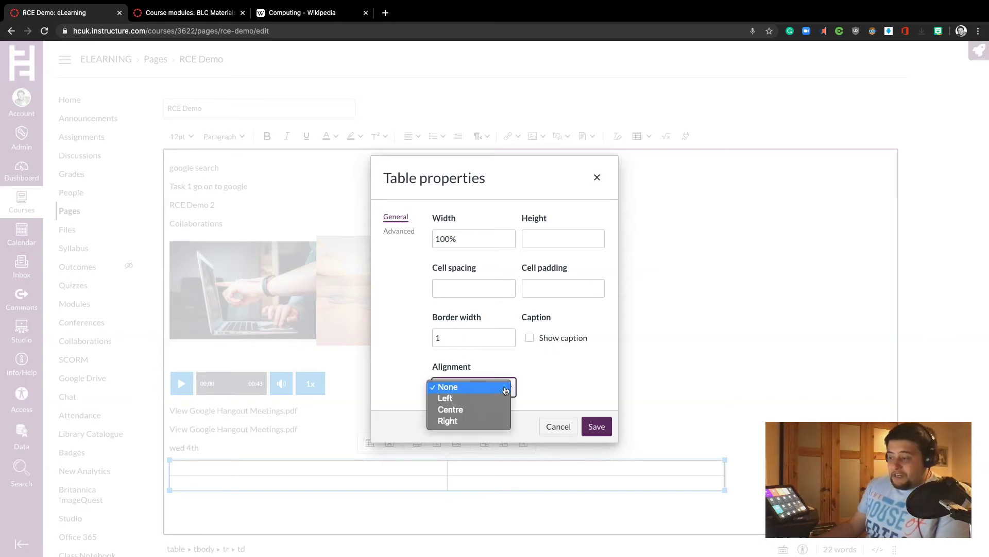
click(552, 371)
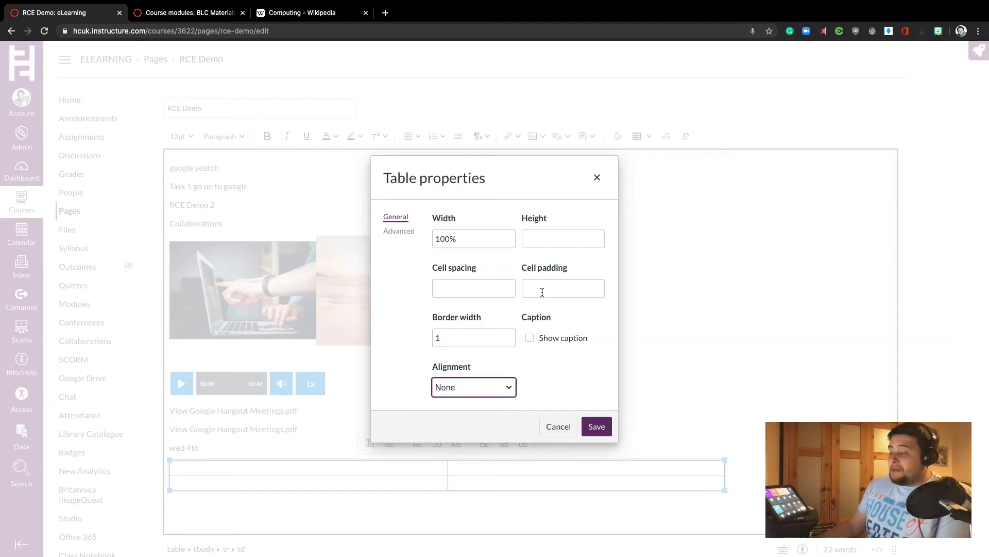
click(404, 233)
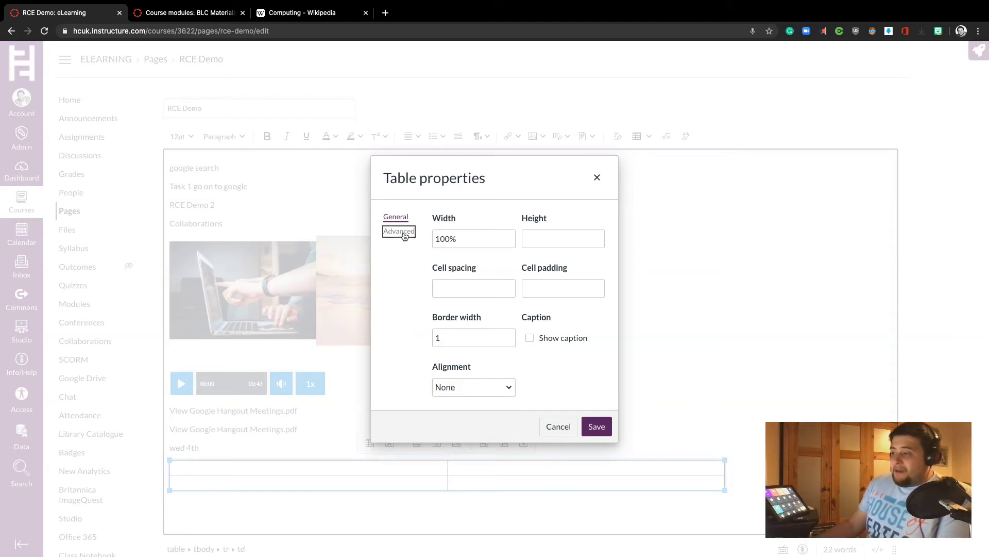
click(593, 239)
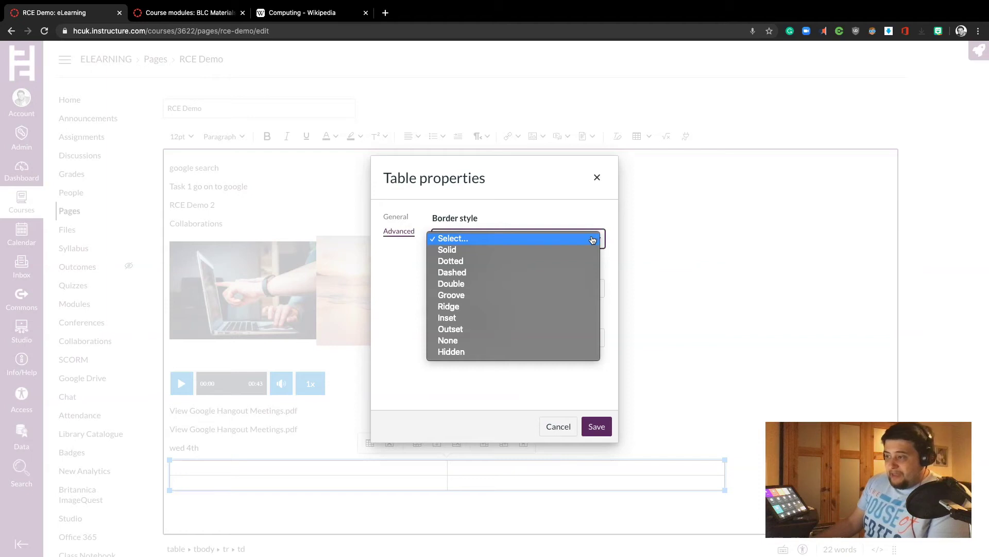
click(459, 254)
click(503, 244)
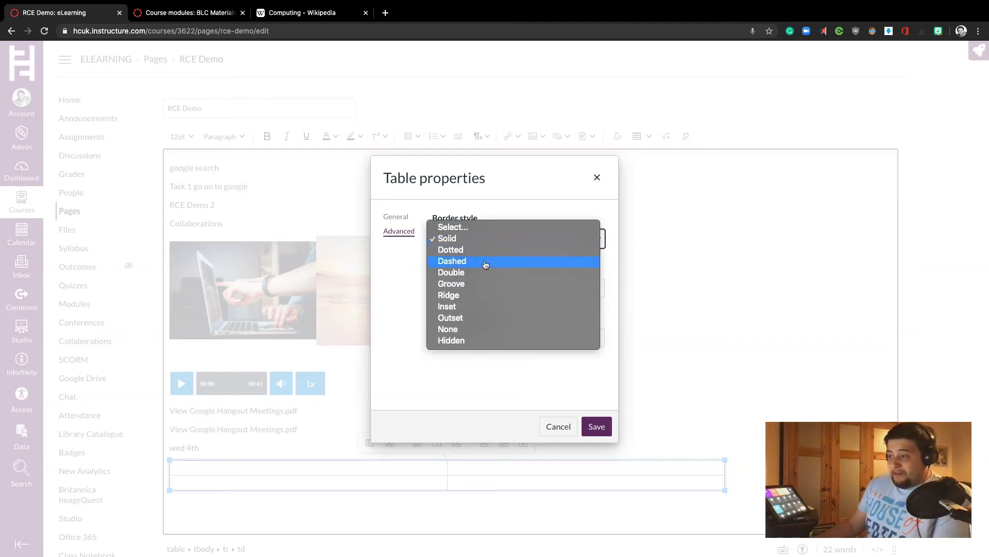
click(485, 265)
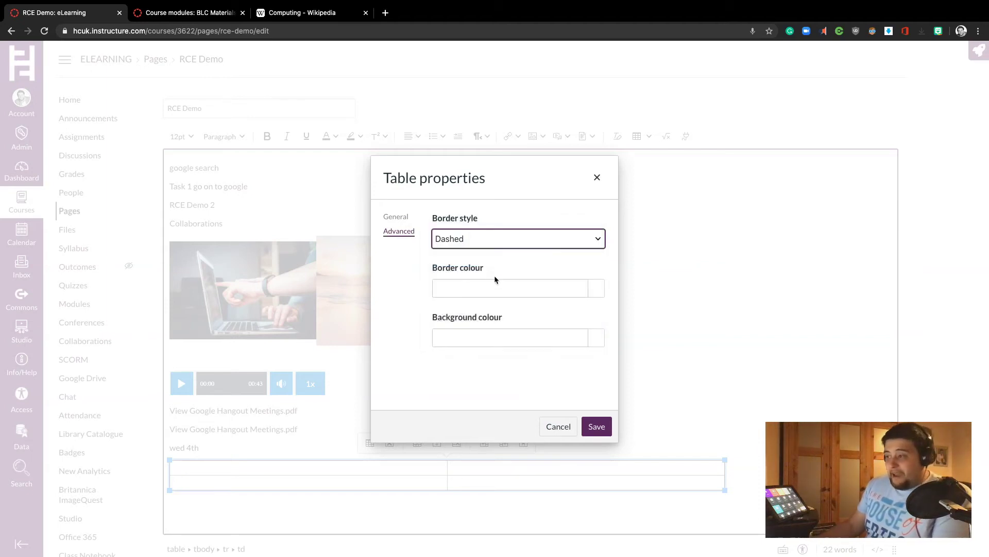
- Set the table's border colour to #18BC9B and its background colour to #18A085, and save the table properties
click(596, 288)
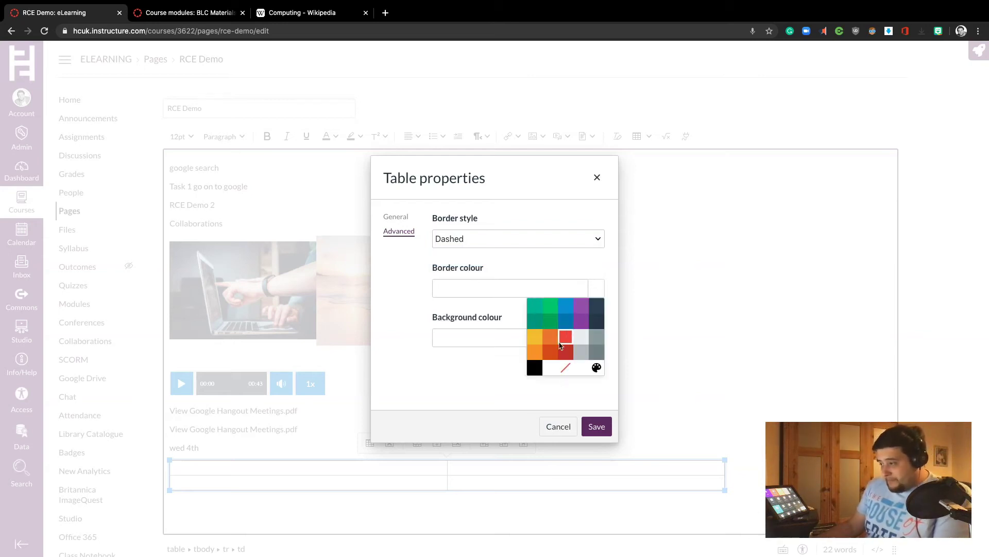
click(535, 306)
click(597, 338)
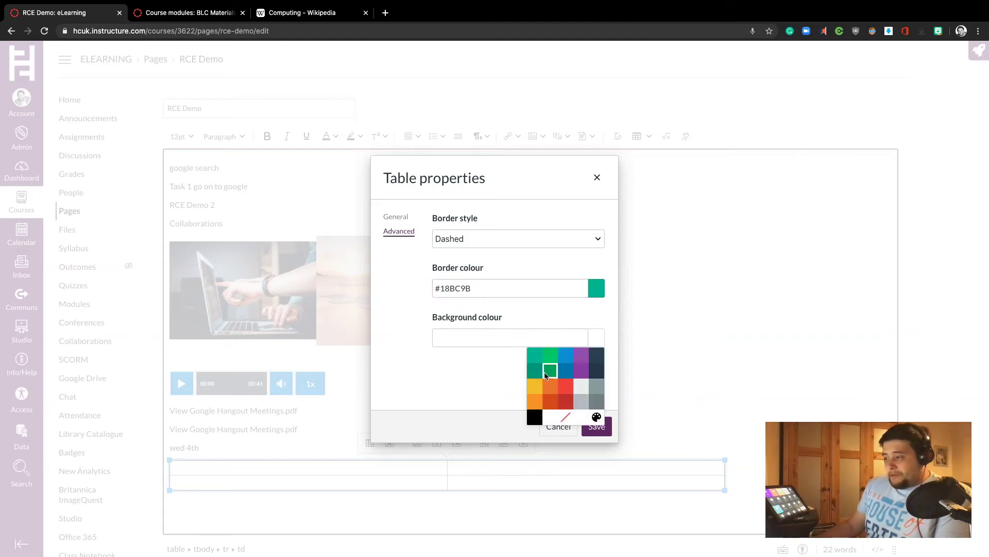
click(536, 371)
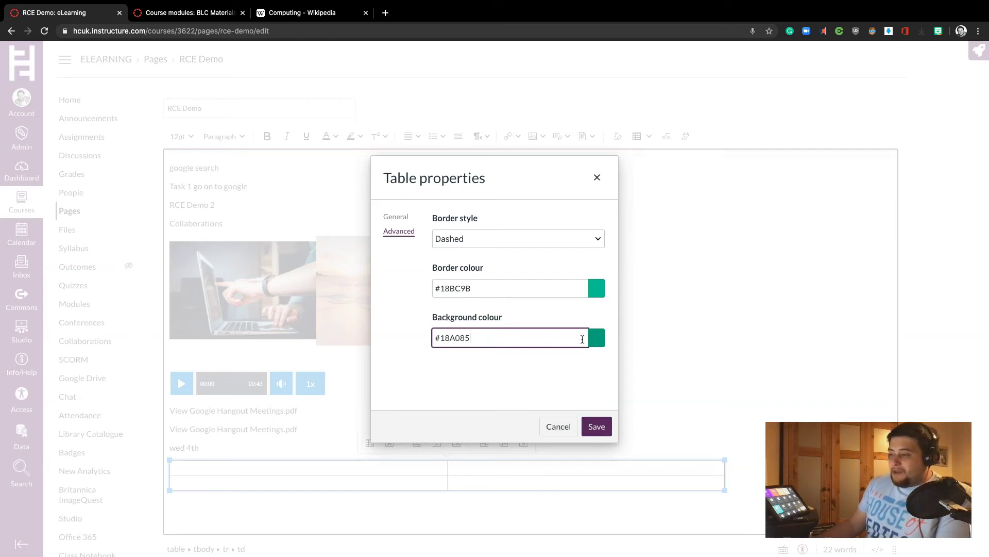
drag(470, 339, 434, 339)
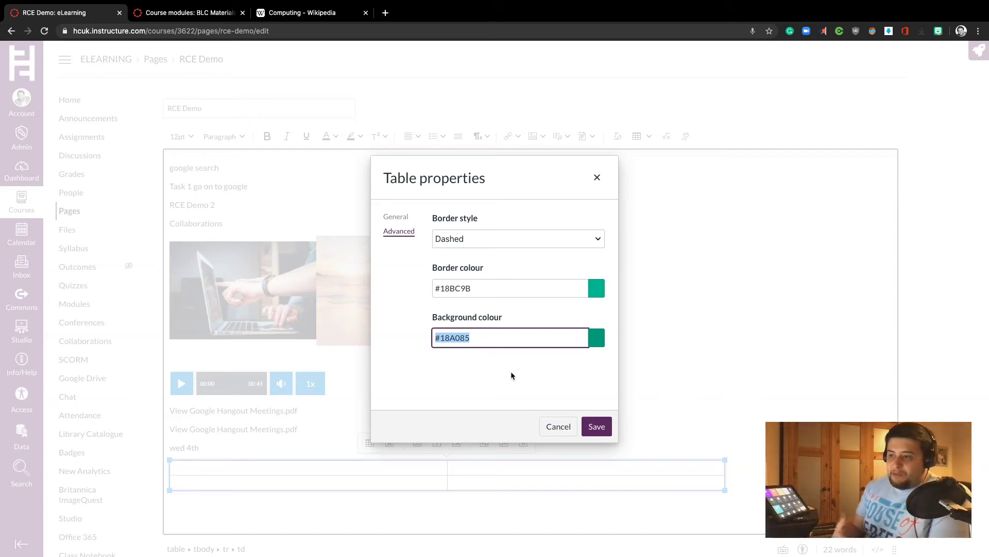
click(604, 424)
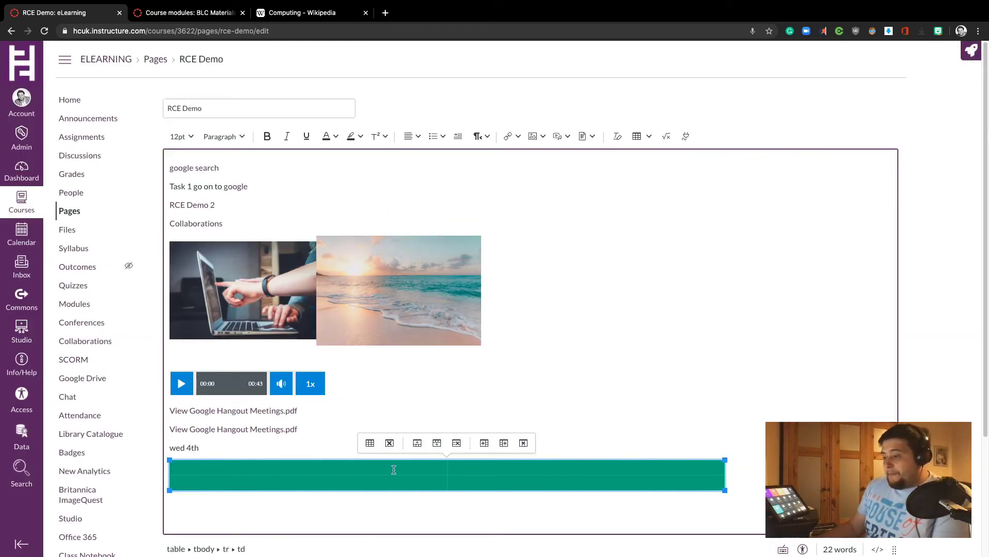
- Add a column before and a column after the current one, plus a row above and a row below the current row
click(484, 446)
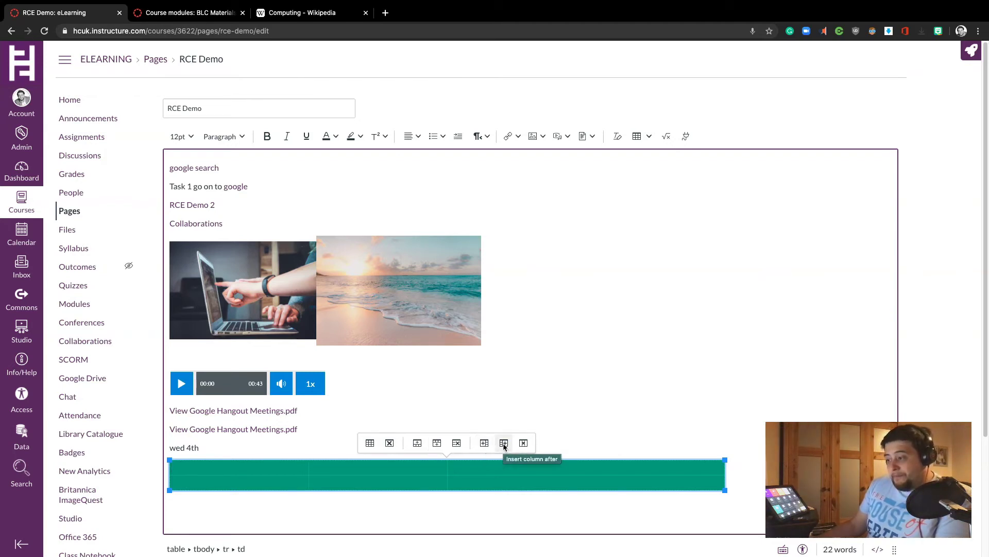
click(504, 444)
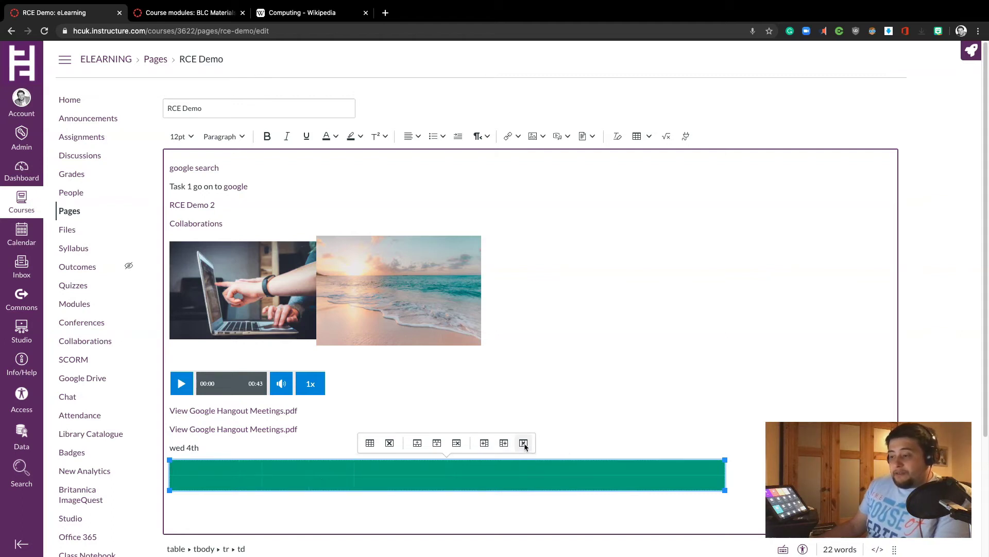
click(418, 445)
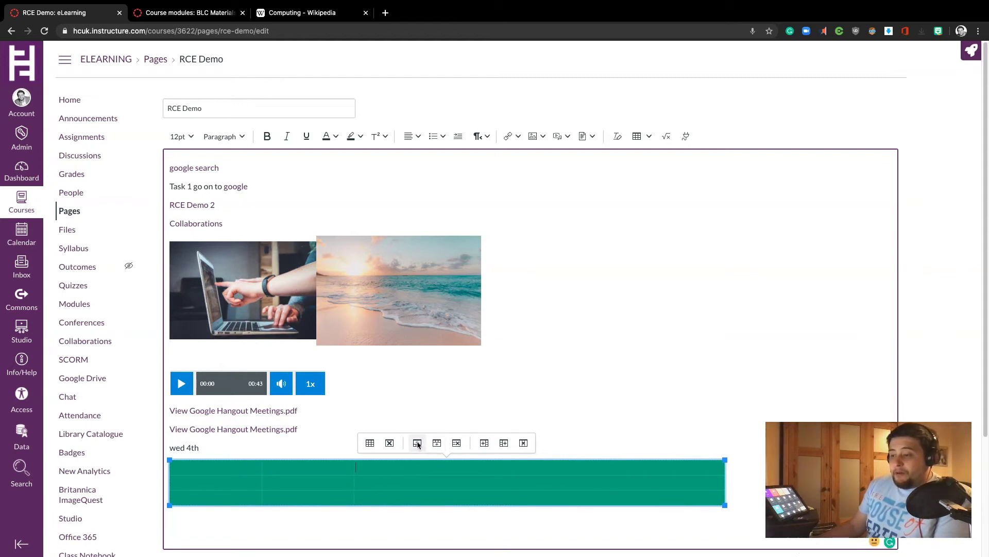
click(438, 445)
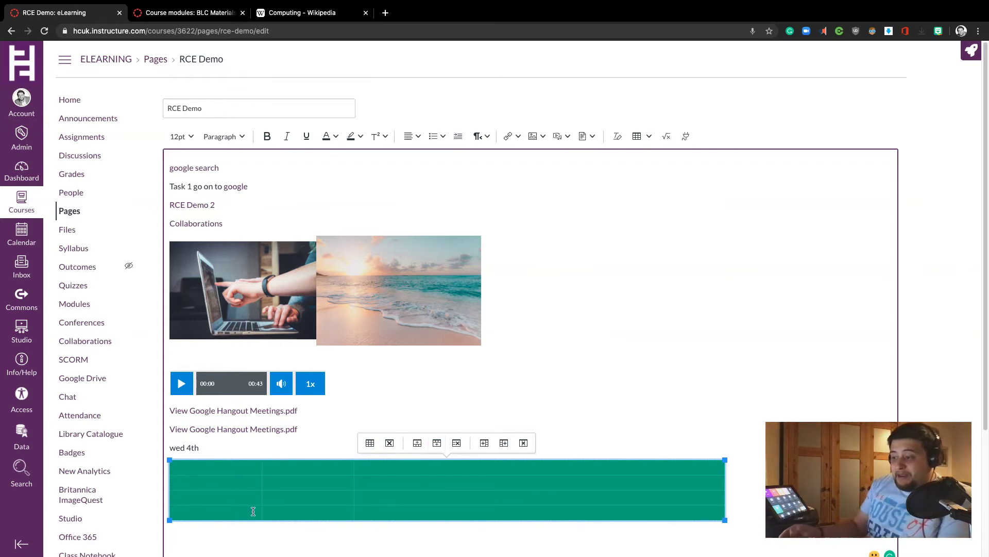
- Delete the table's current row and number the remaining rows 1, 2 and 3 in the first column
click(457, 443)
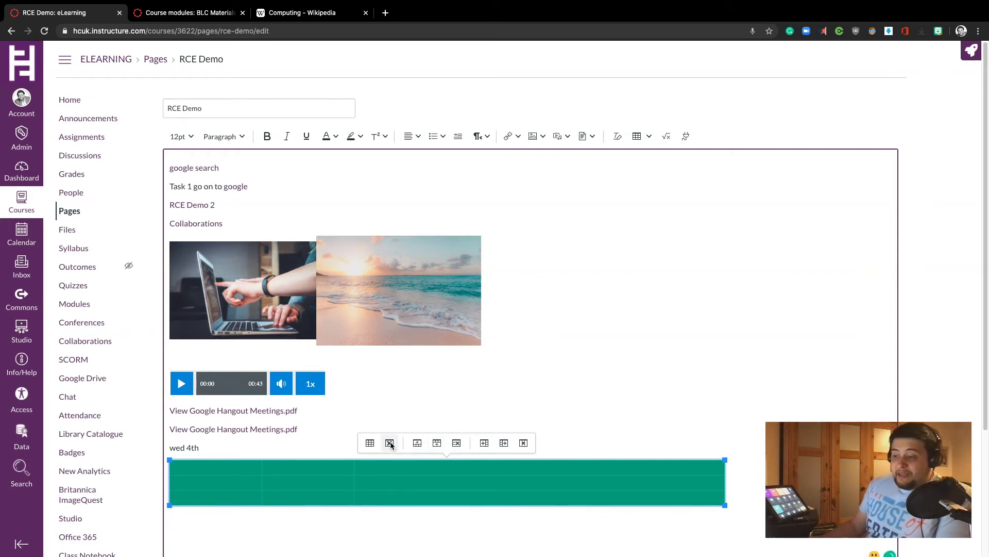
click(741, 479)
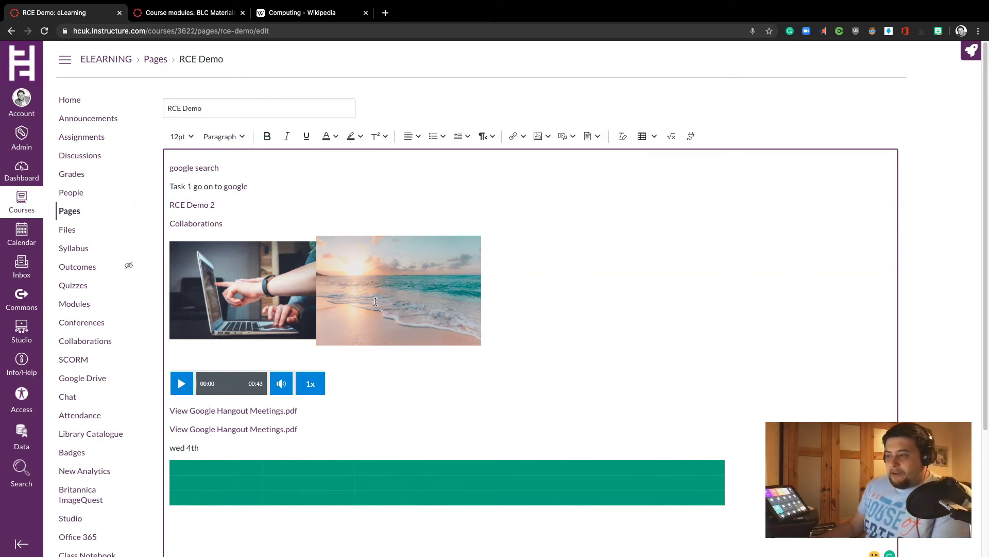
click(220, 468)
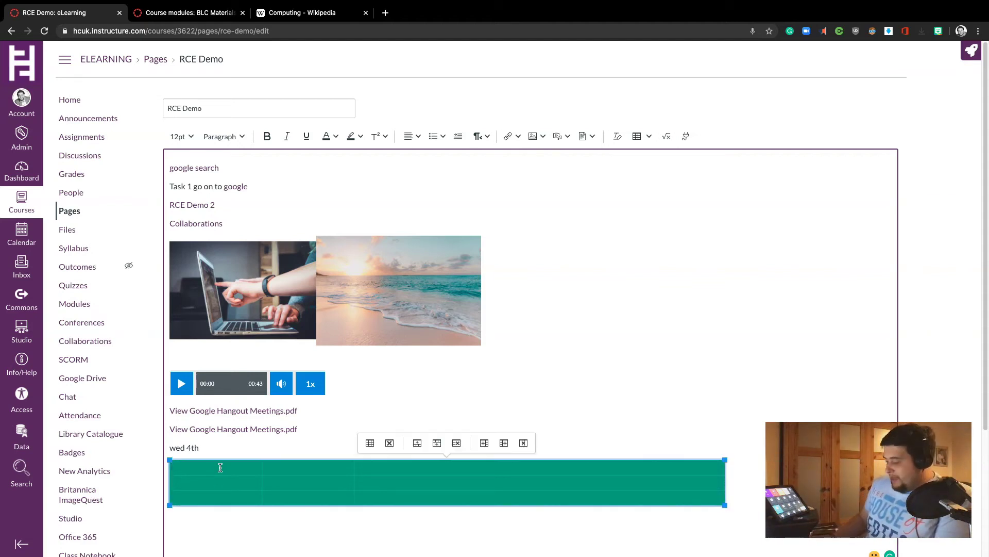
click(209, 484)
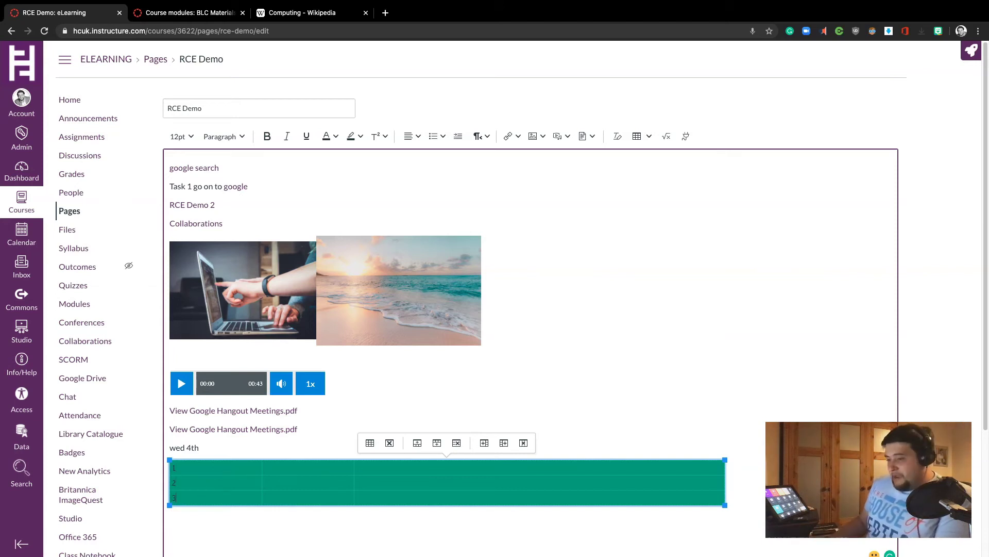
click(210, 498)
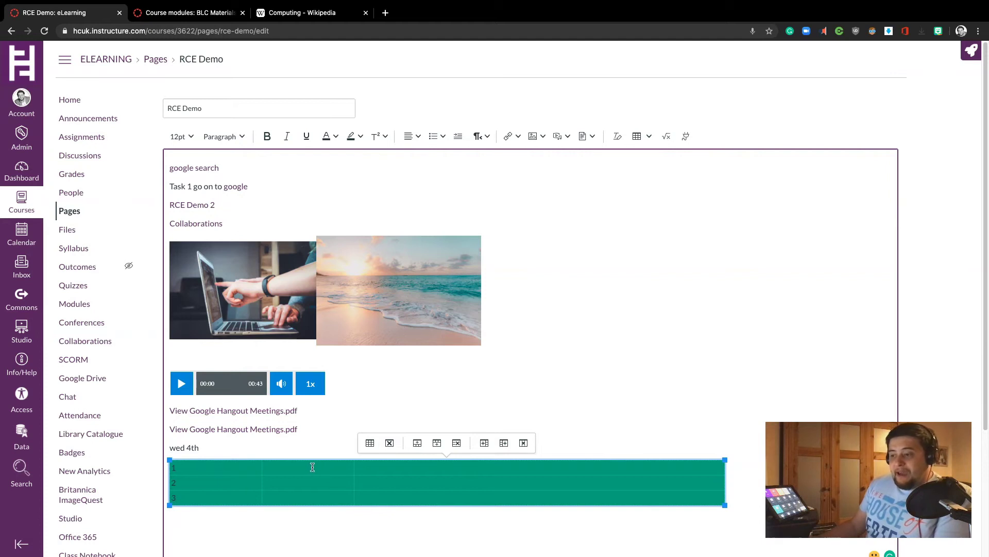
- Move the "google search" link into row 1 and the laptop image into row 2 of the table's second column
drag(205, 168, 230, 166)
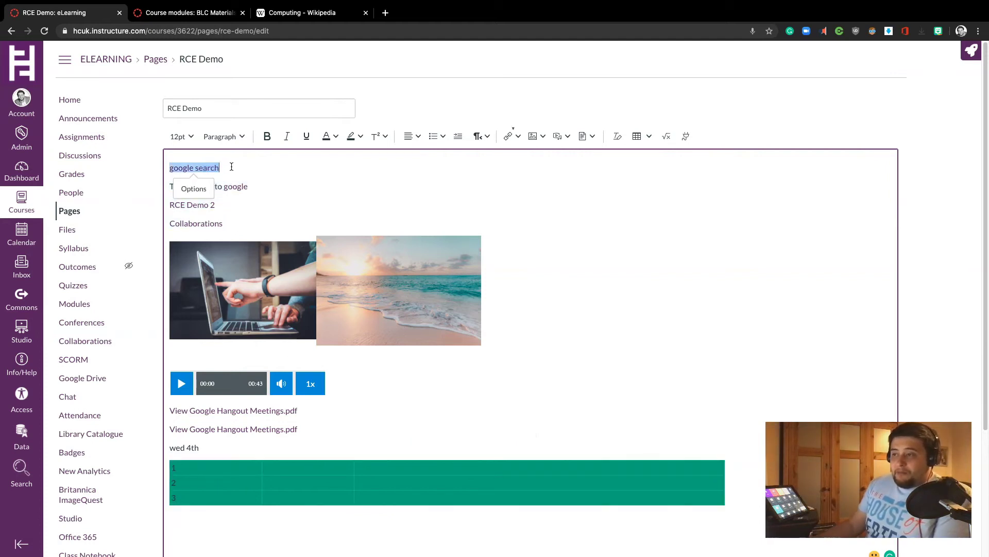
triple_click(284, 205)
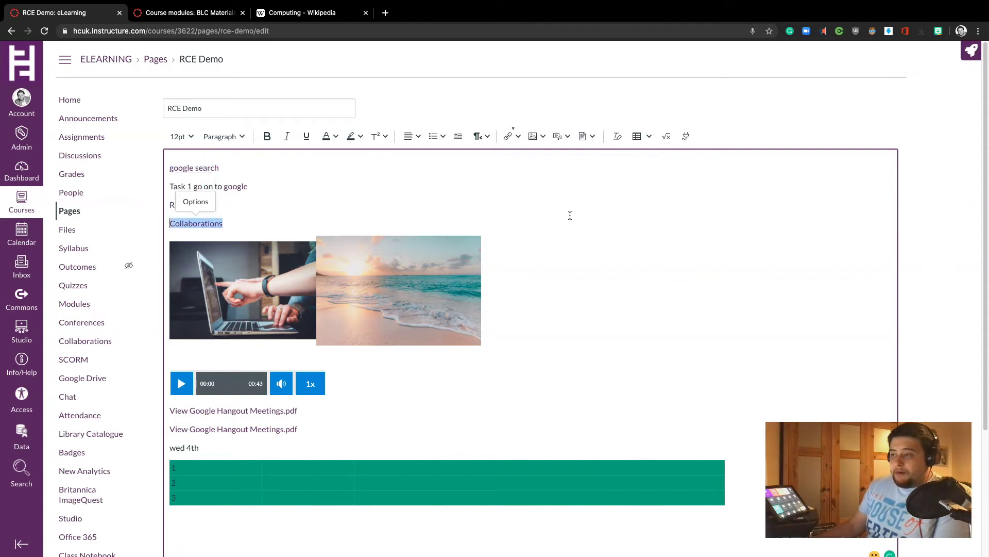
triple_click(205, 168)
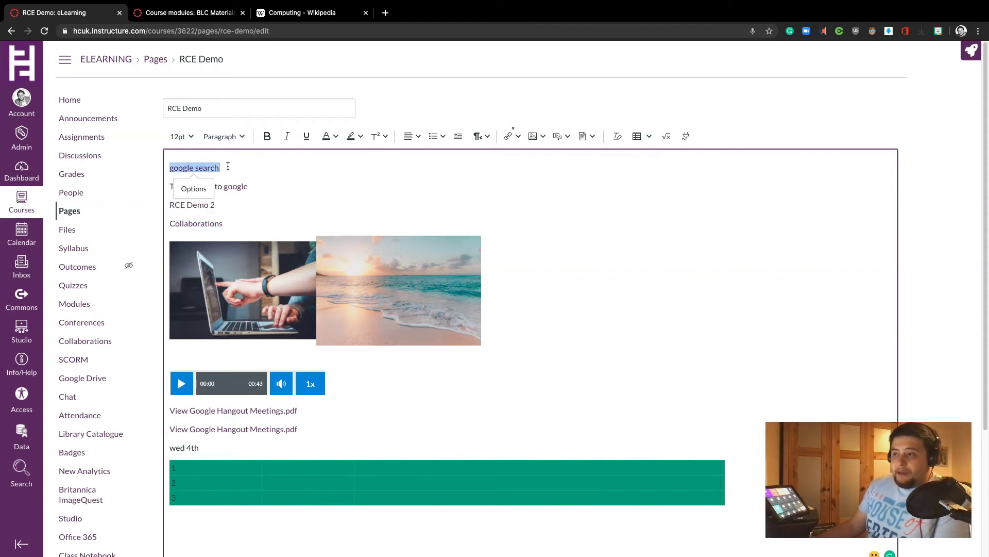
drag(177, 168, 296, 469)
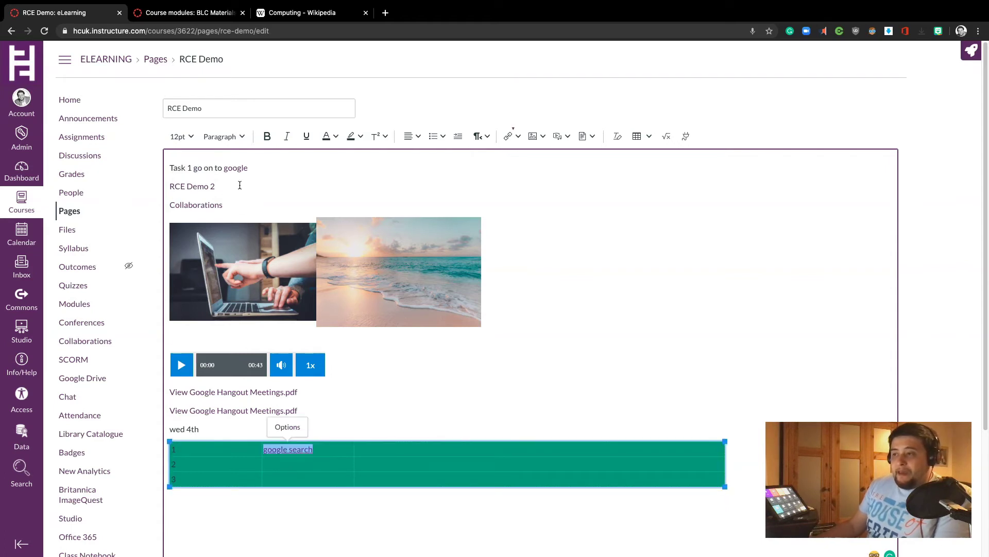
drag(262, 283, 295, 469)
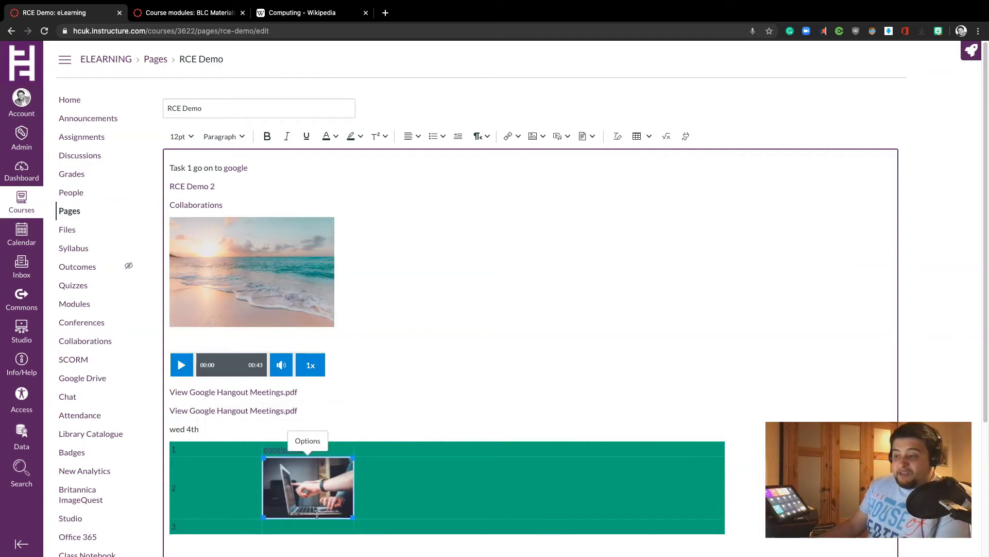
- Try to move the second "View Google Hangout Meetings.pdf" link into the table
scroll(366, 495, down, 3)
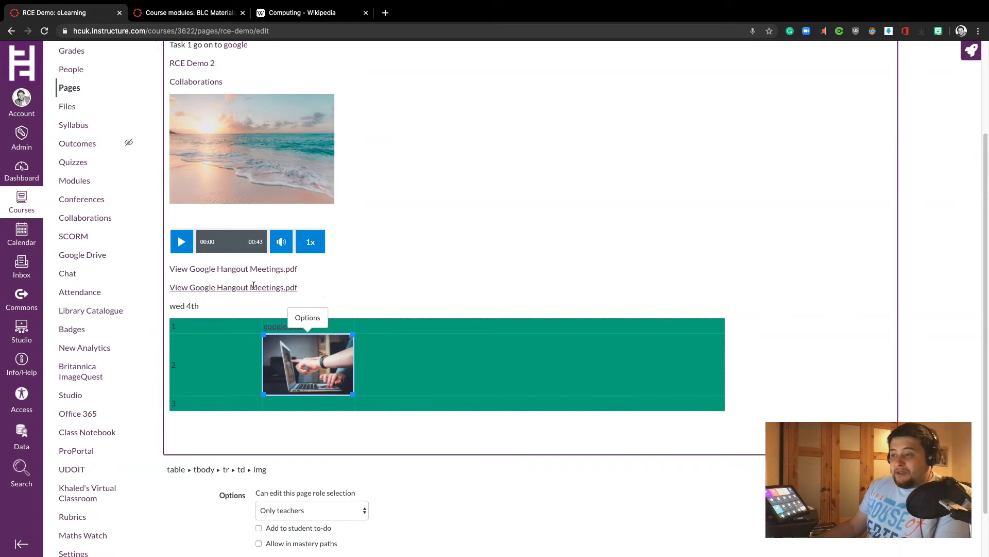
click(257, 287)
triple_click(258, 287)
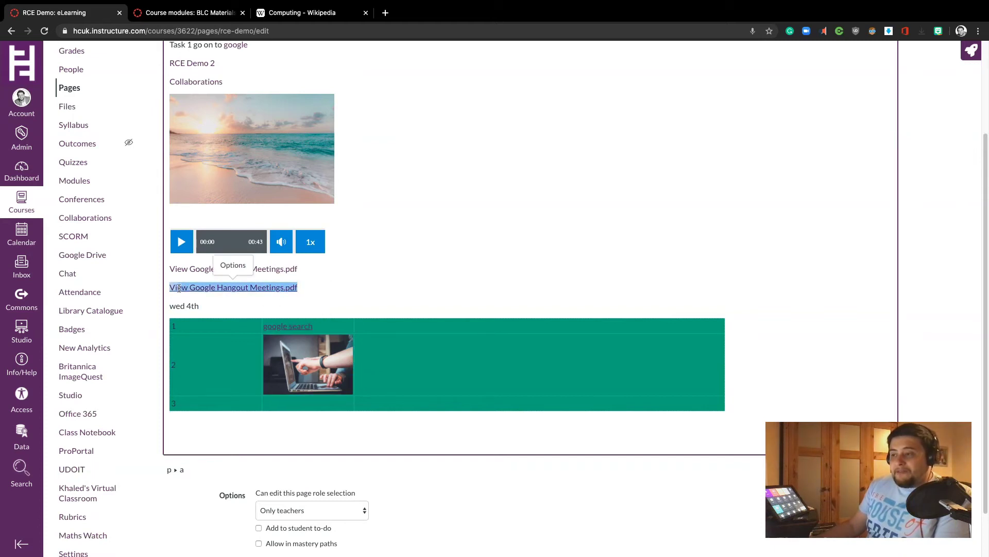
shift+click(254, 359)
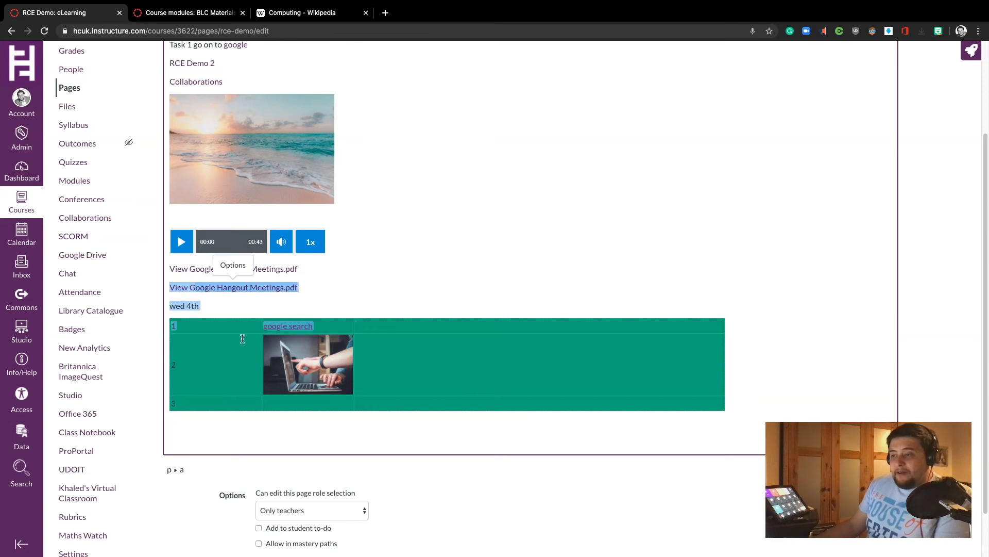
click(316, 290)
triple_click(285, 288)
click(233, 264)
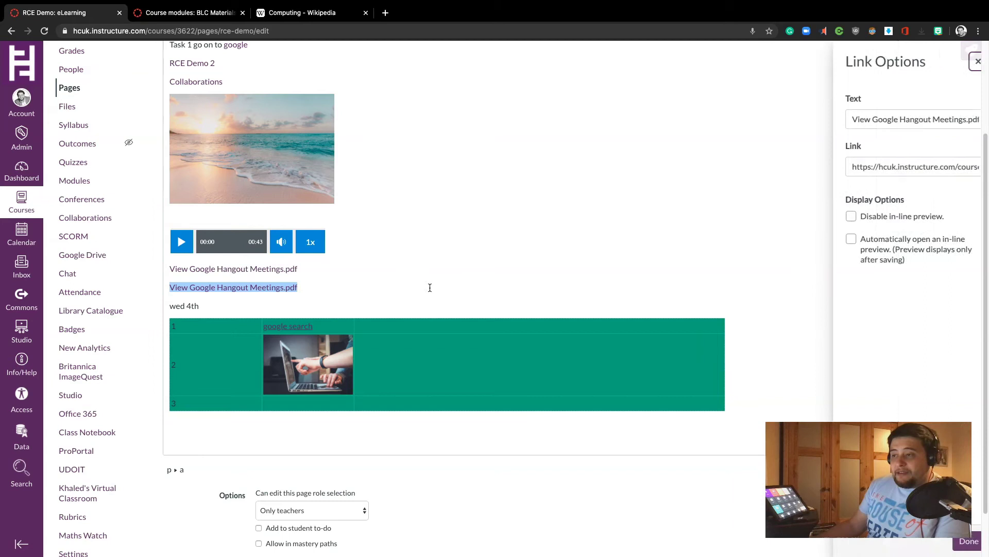
click(389, 285)
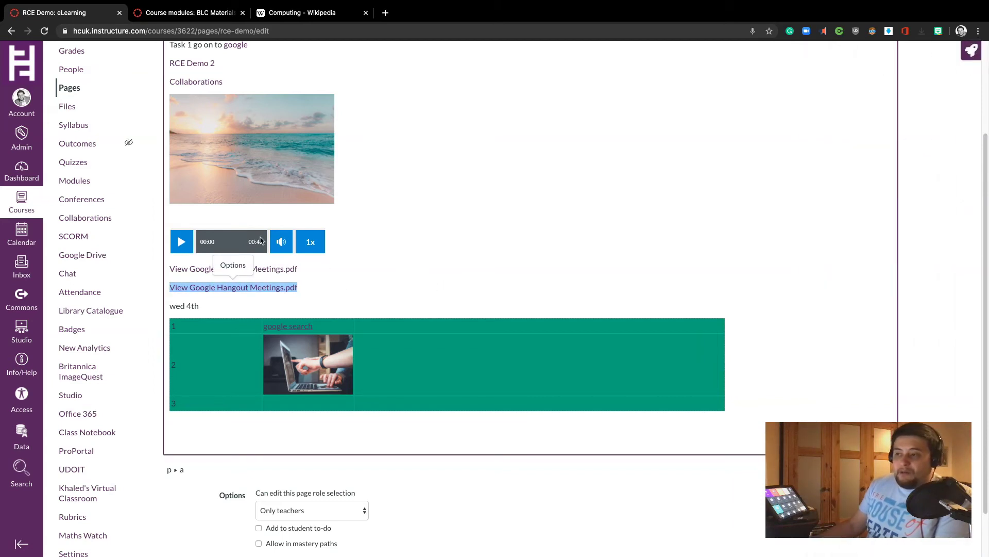
- Move the media player into the second column of row 3, and add a row below it numbered 4
drag(261, 238, 321, 398)
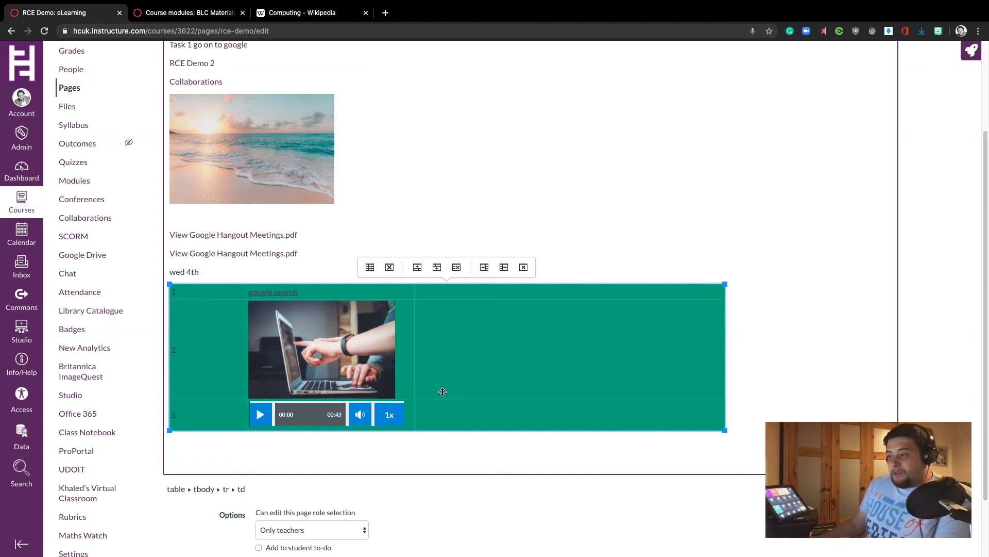
click(418, 268)
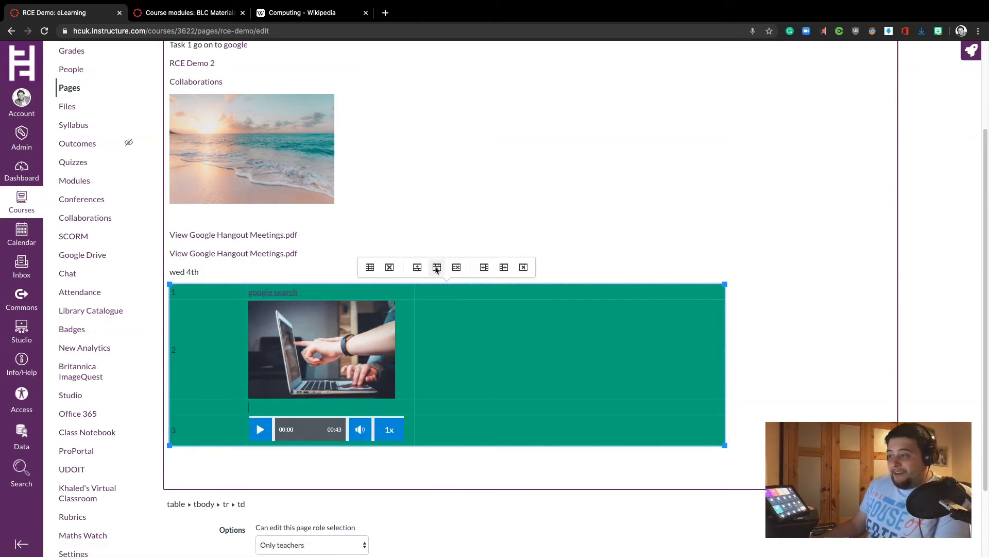
click(456, 268)
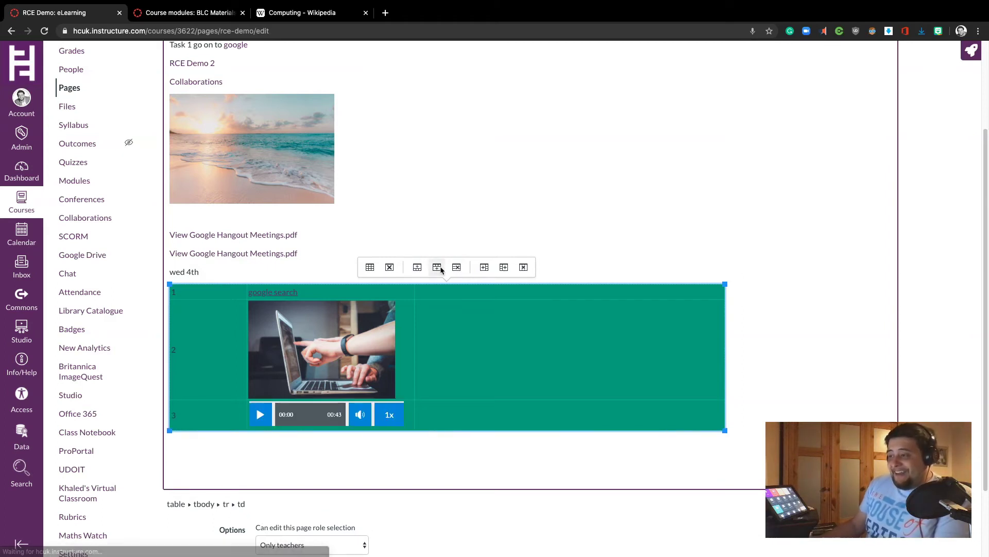
click(437, 267)
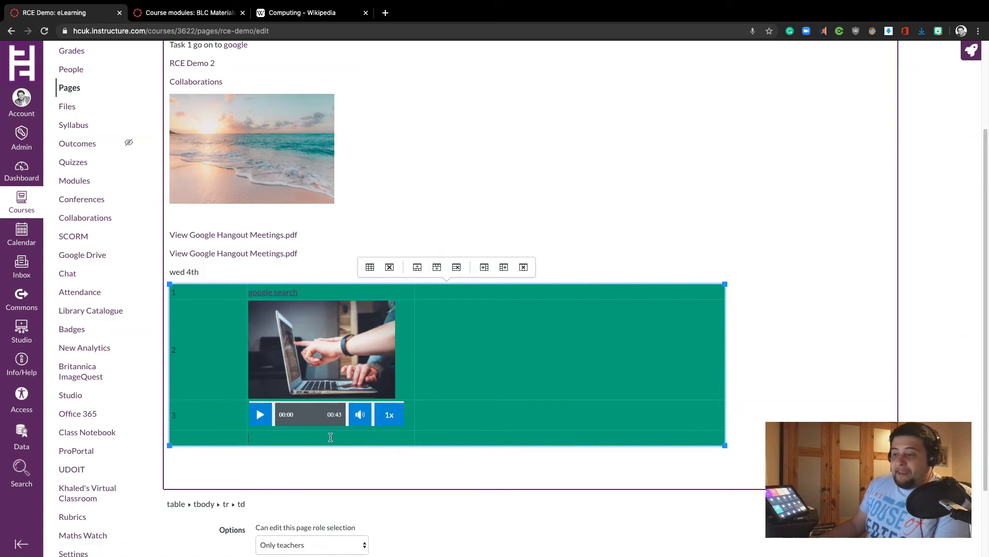
click(245, 442)
text(4)
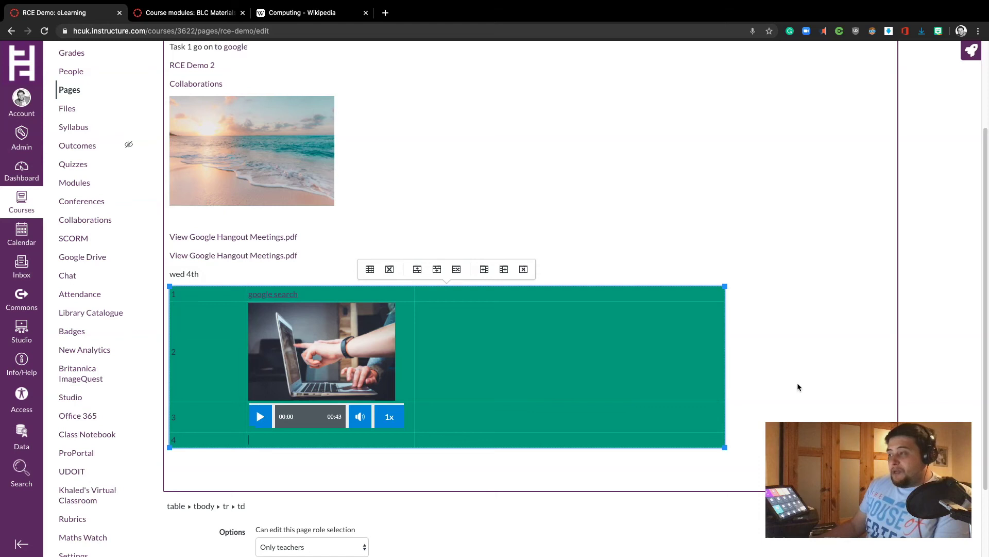
- Insert a course link to the assignment "test assignment" in the second column of row 4
scroll(762, 371, up, 3)
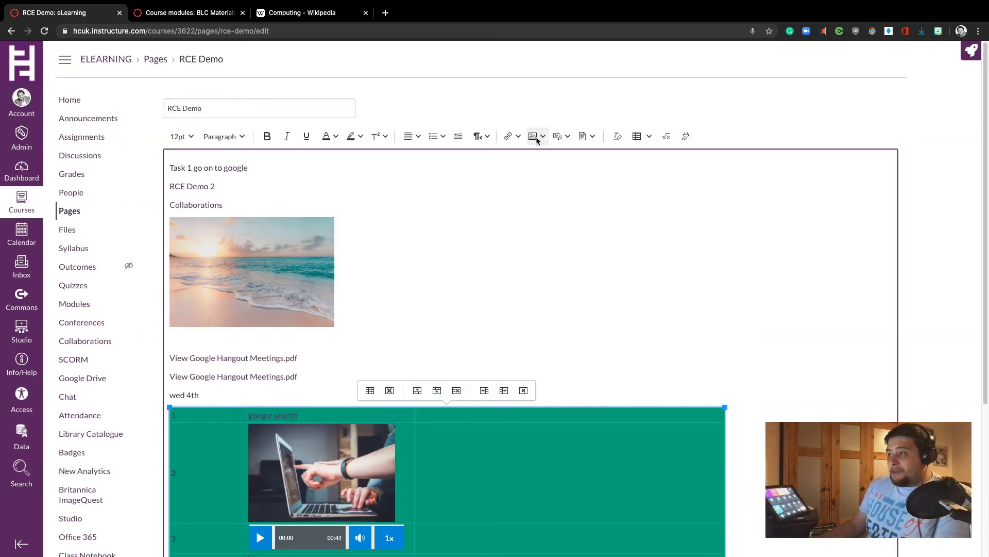
click(517, 136)
click(524, 174)
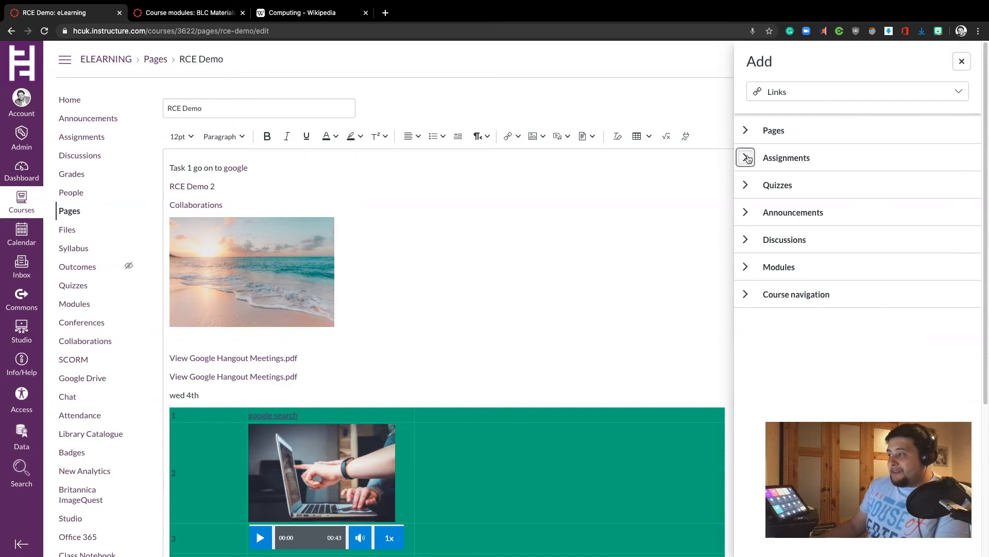
click(745, 158)
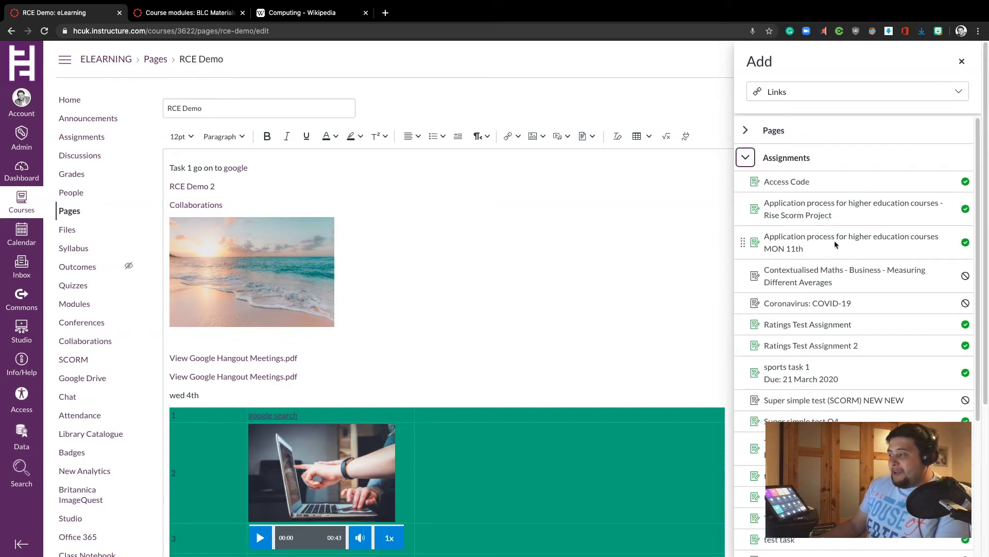
scroll(778, 343, down, 3)
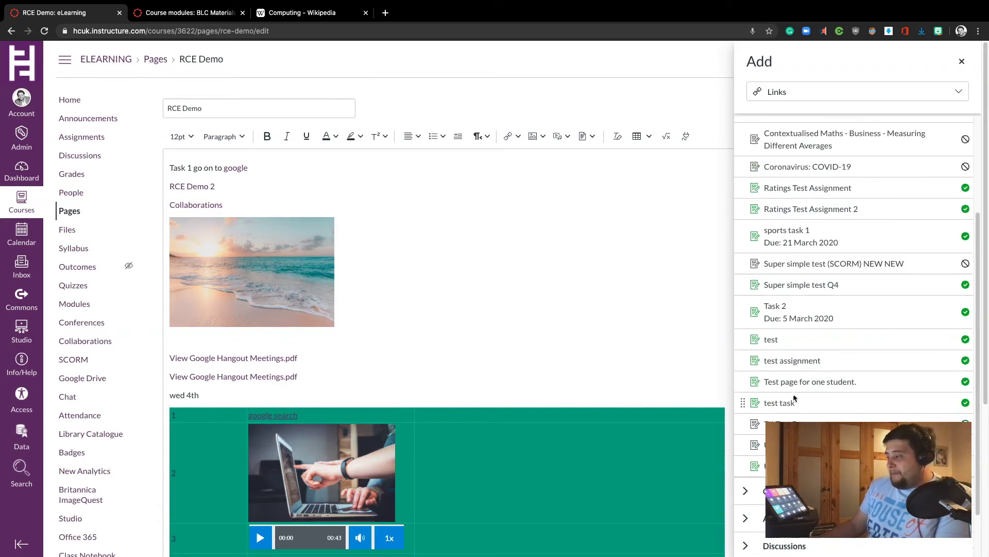
click(792, 363)
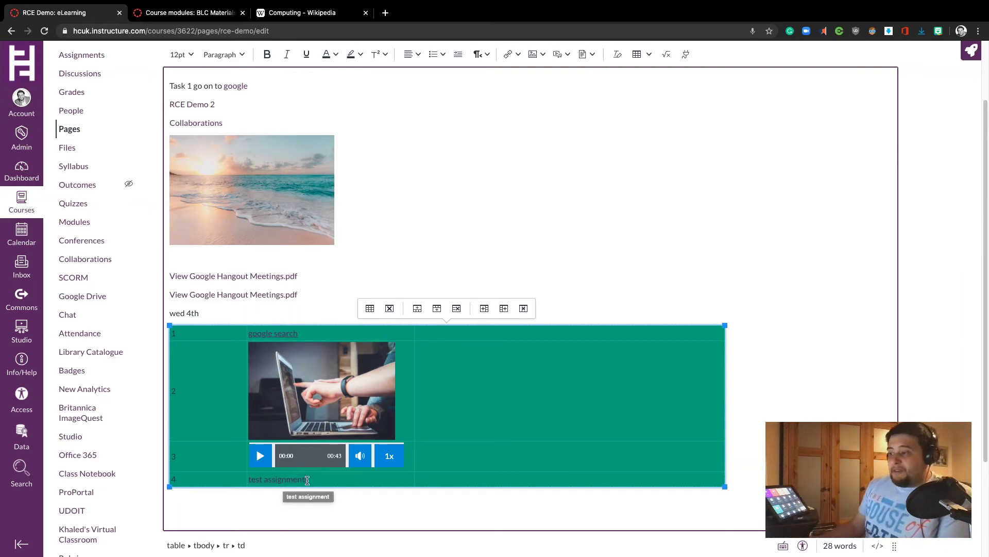
- Insert an equation below the table: 5 followed by a square root containing f · and a binomial with ∏∑ on top
click(743, 468)
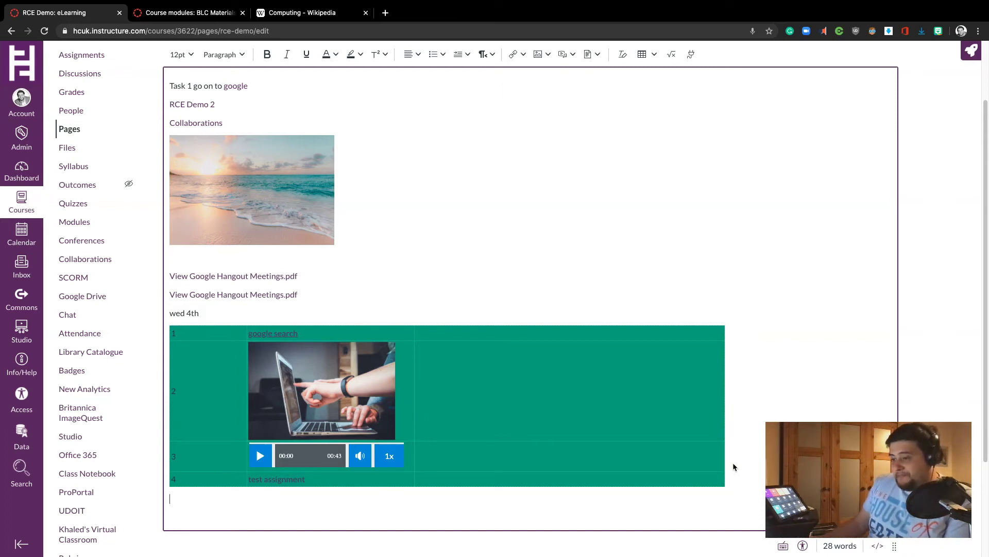
click(672, 55)
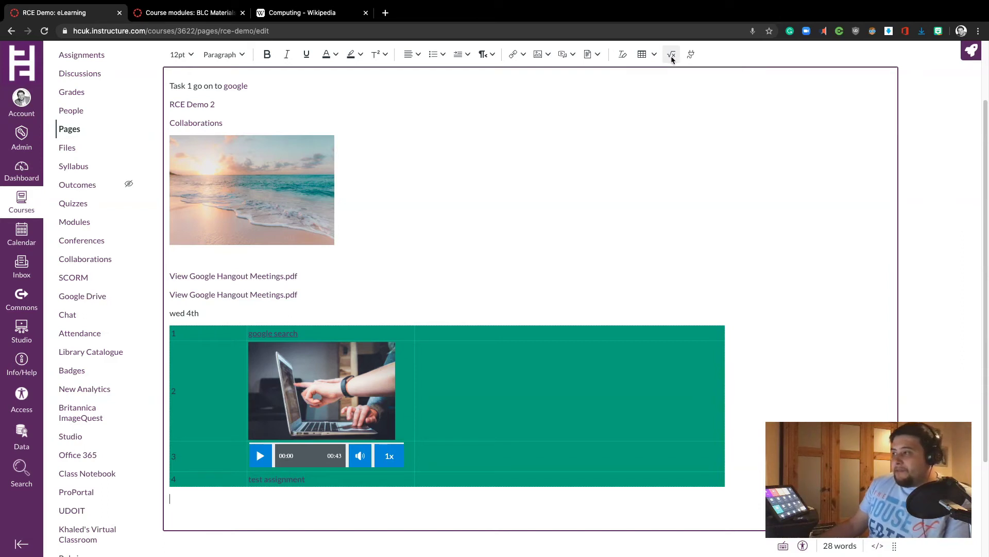
click(360, 195)
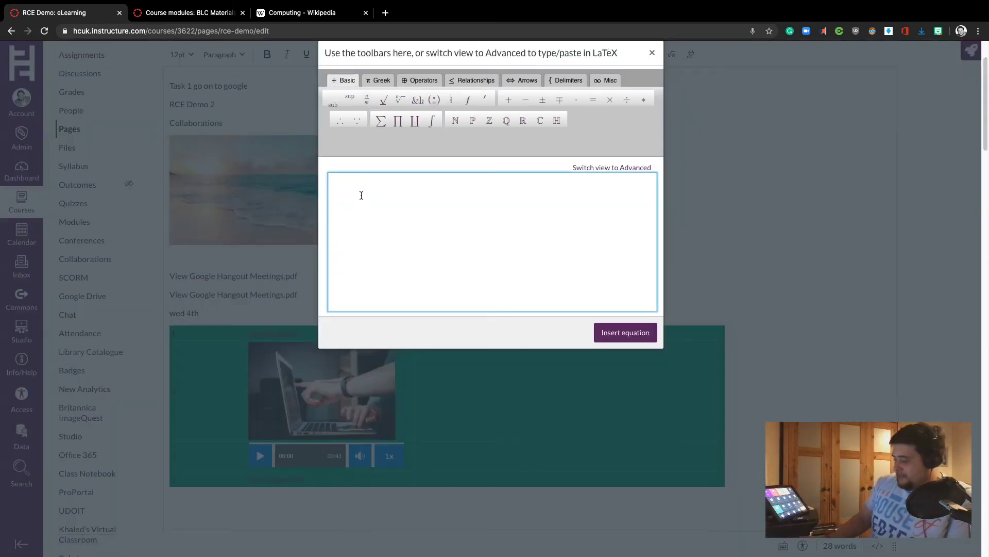
text(5)
click(384, 99)
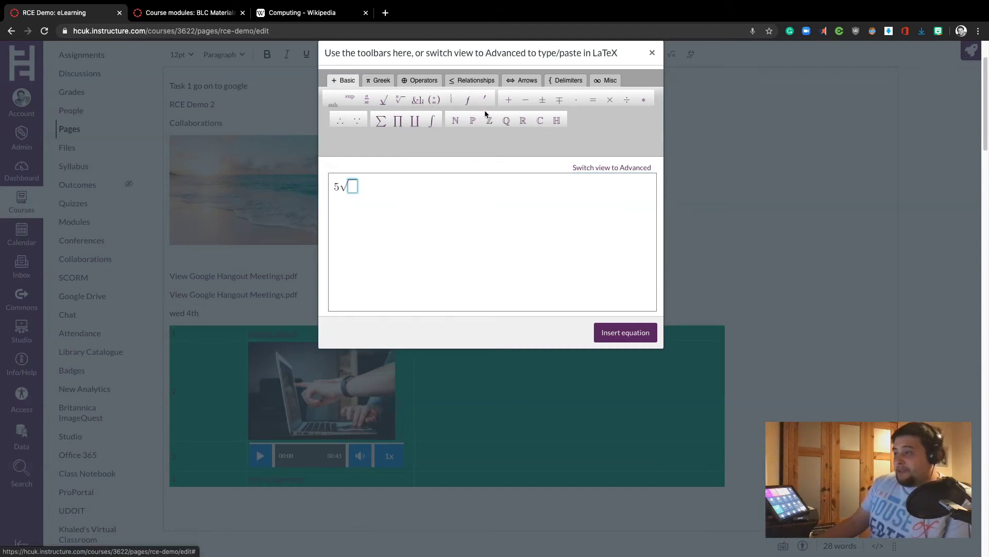
click(468, 100)
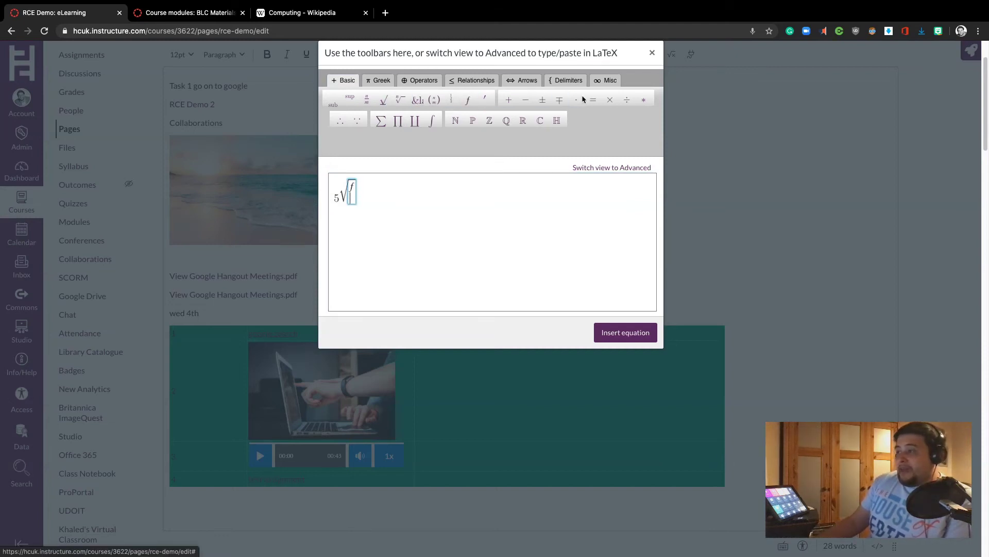
click(432, 101)
click(398, 121)
click(380, 120)
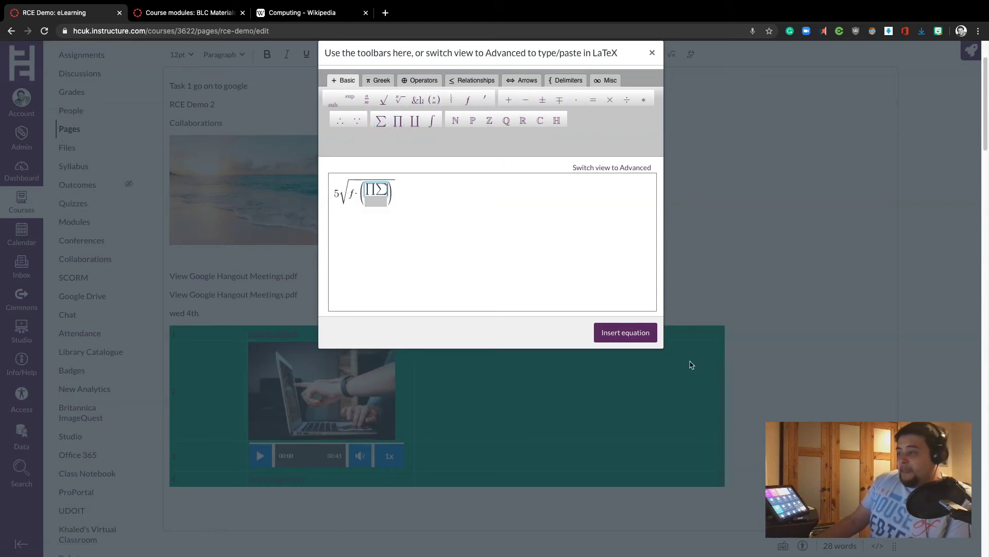
click(612, 333)
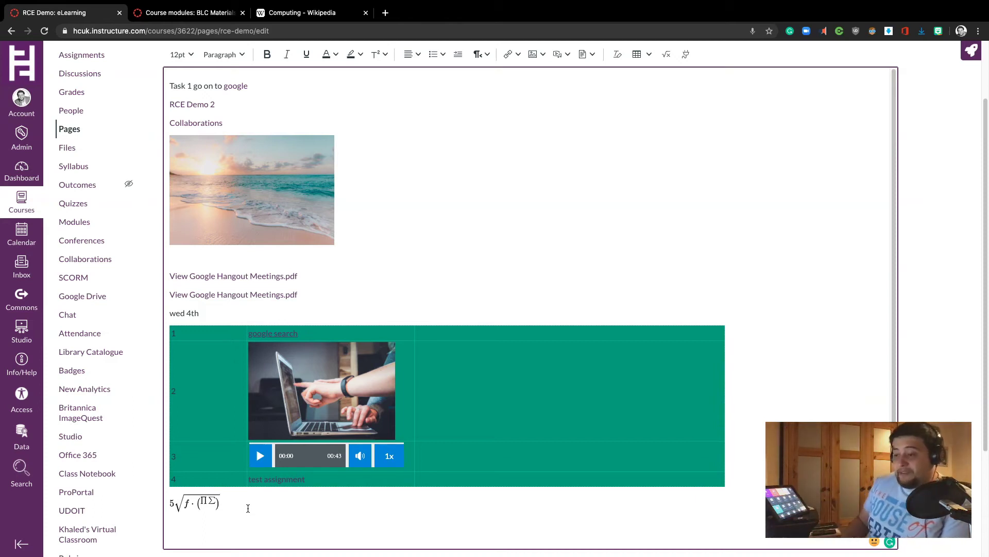
- Start a new line below the equation and browse the editor's available external apps as far as Twitter
key(Return)
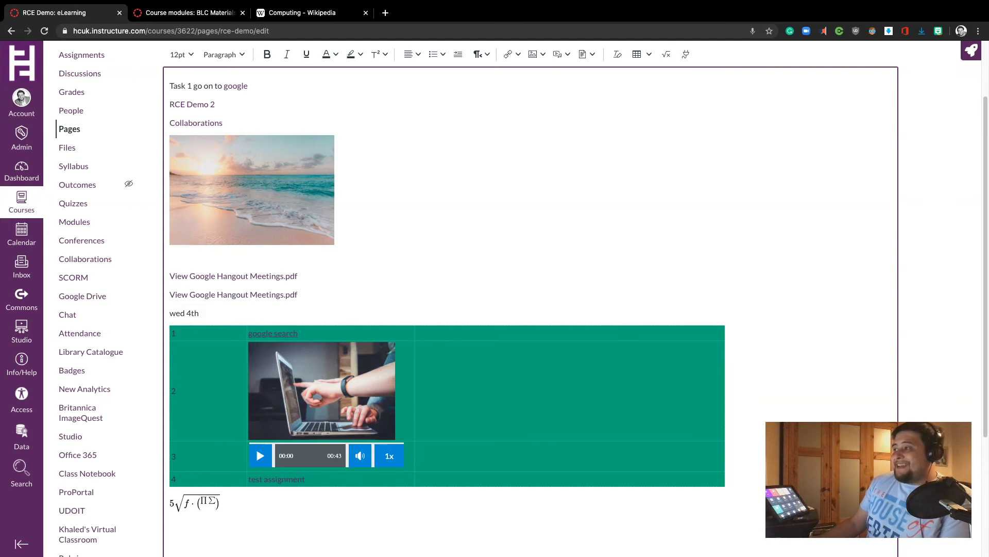
scroll(720, 116, down, 1)
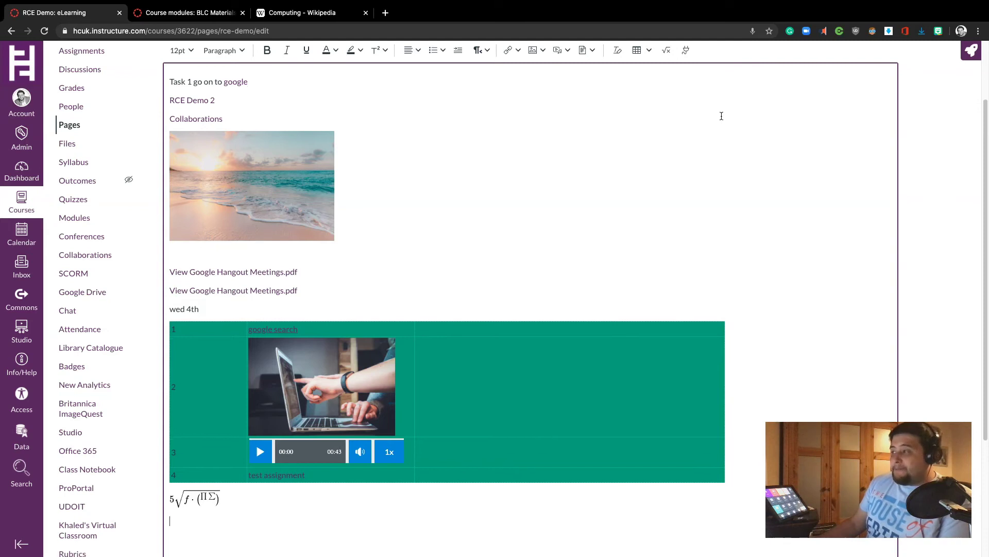
click(686, 52)
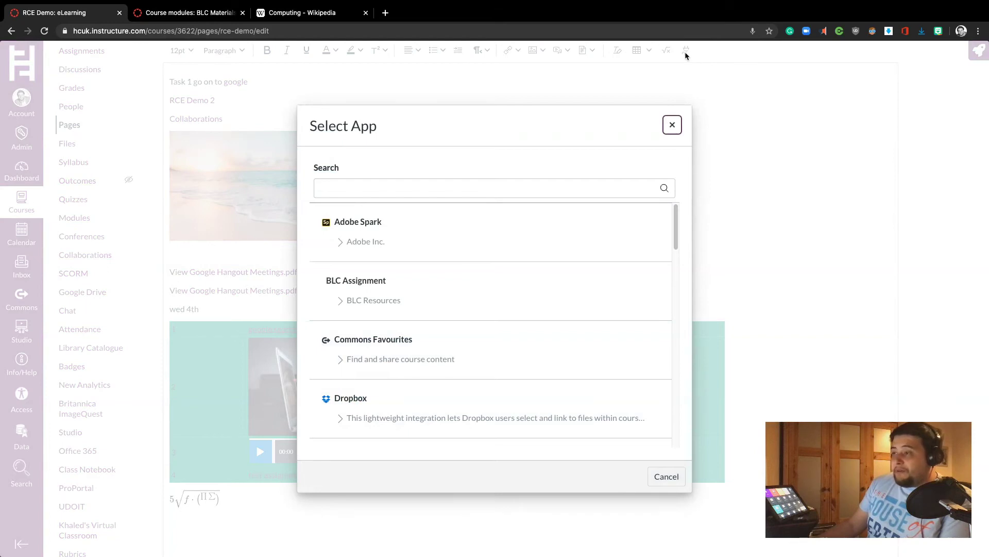
click(676, 222)
drag(676, 221, 691, 346)
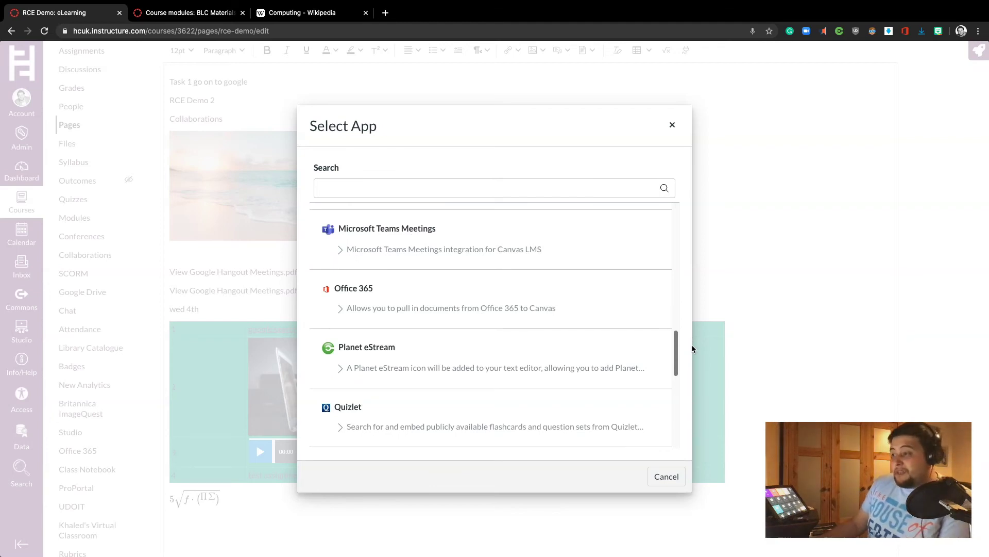
scroll(692, 345, down, 2)
scroll(692, 348, up, 1)
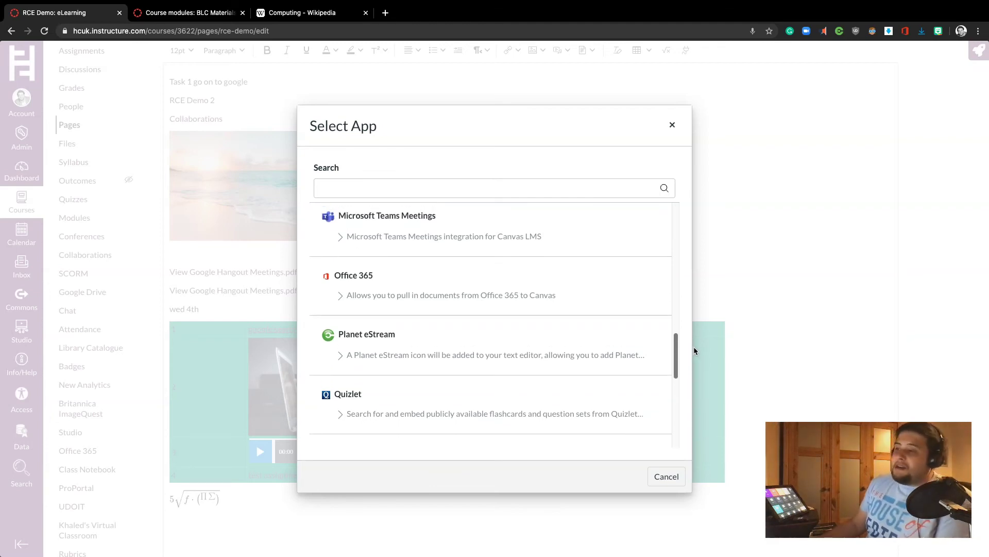
scroll(693, 351, down, 3)
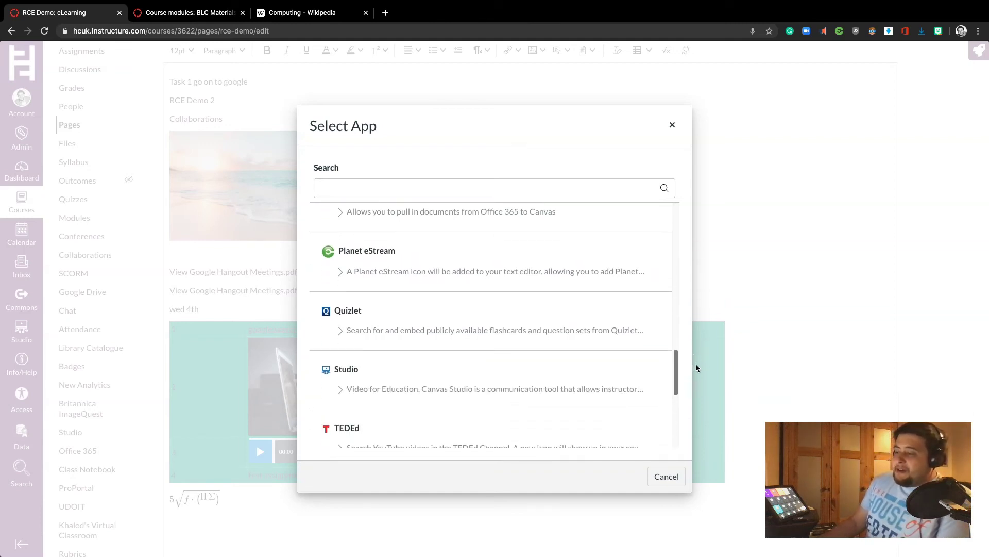
scroll(697, 368, down, 7)
scroll(705, 407, down, 2)
scroll(705, 413, up, 3)
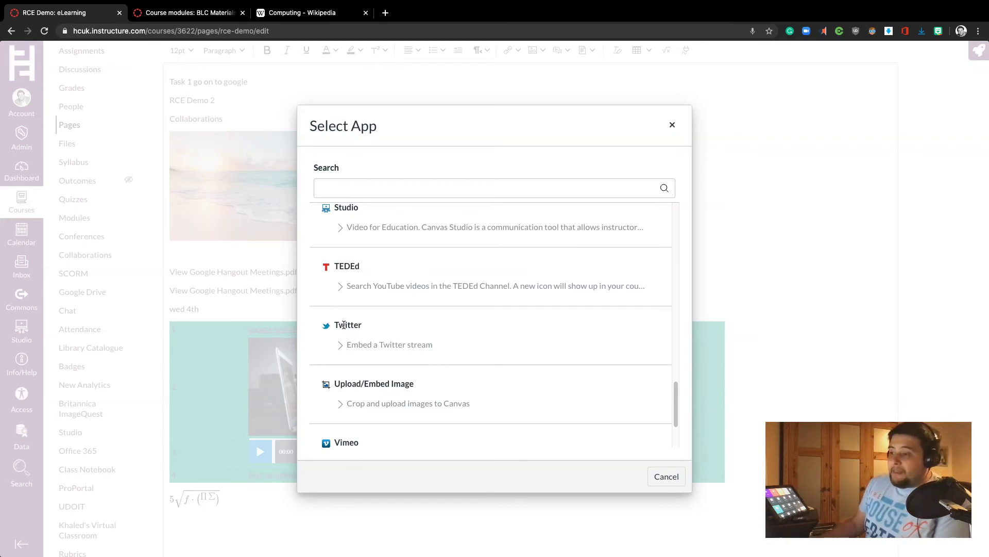
- Set up a Twitter stream of 10 tweets for the hashtag edtech, preview it and embed it in the page
click(343, 326)
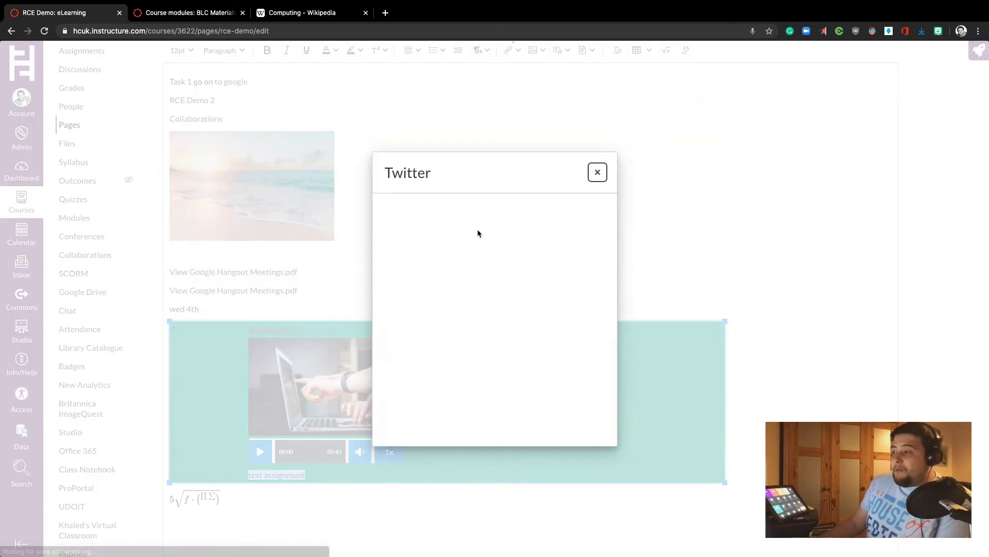
click(451, 312)
text(edtech)
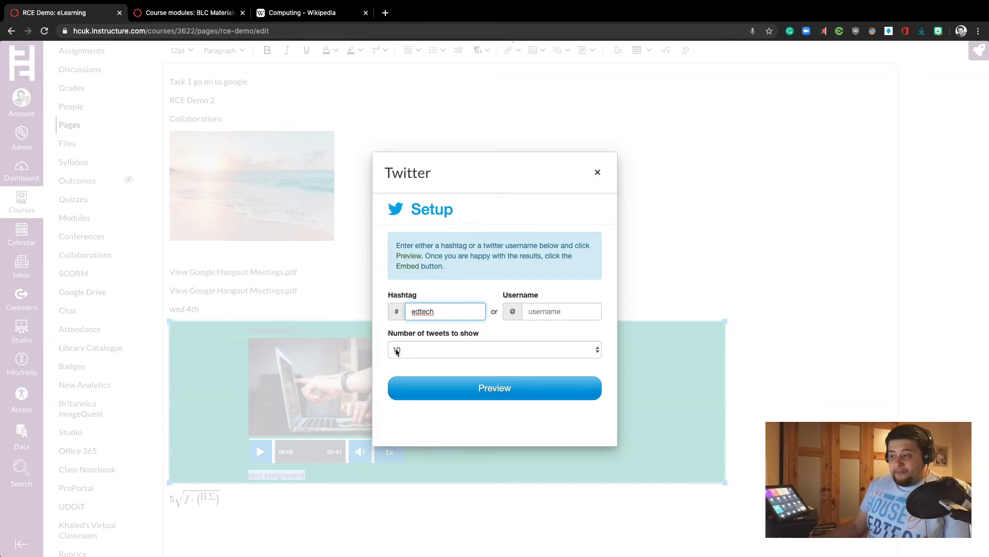
click(507, 393)
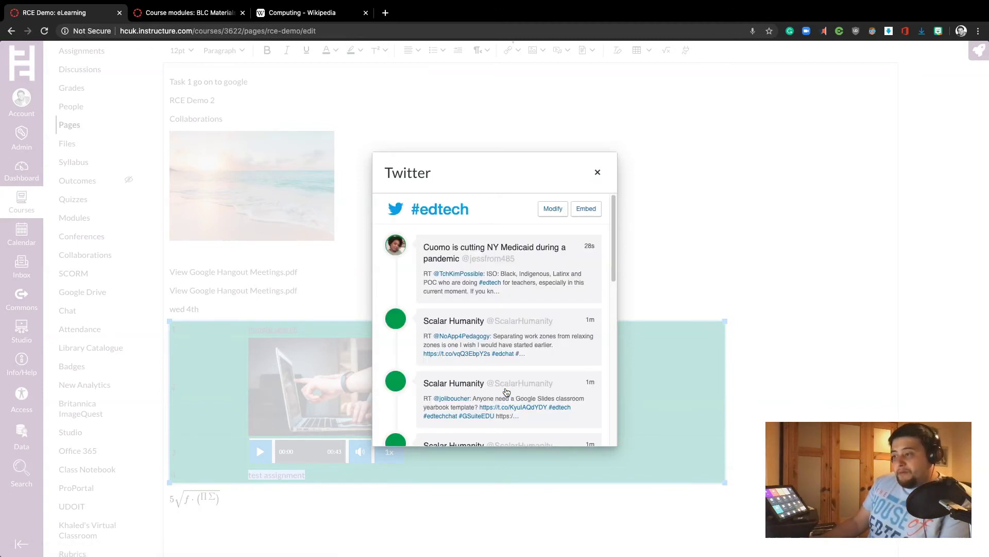
scroll(517, 321, down, 10)
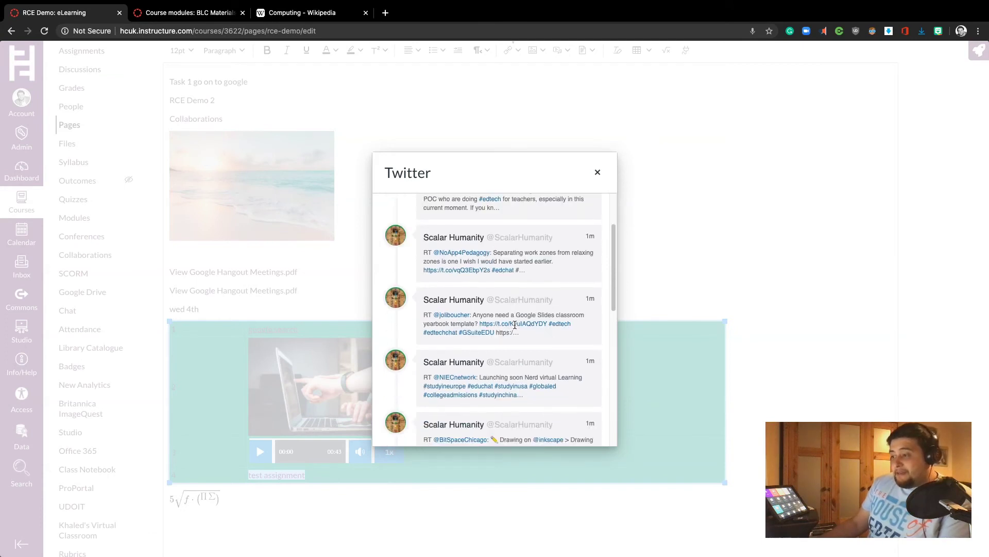
scroll(515, 327, down, 2)
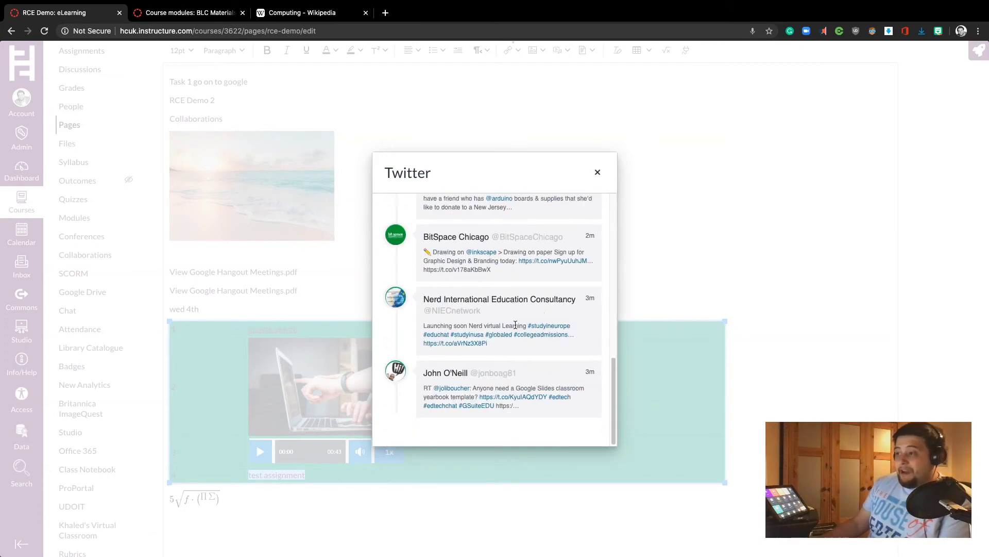
scroll(513, 340, up, 10)
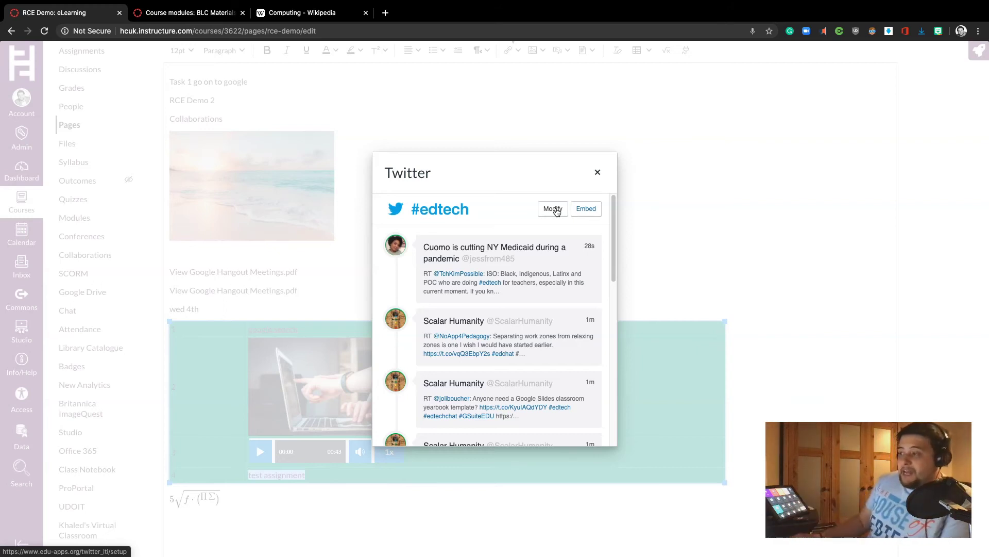
click(585, 209)
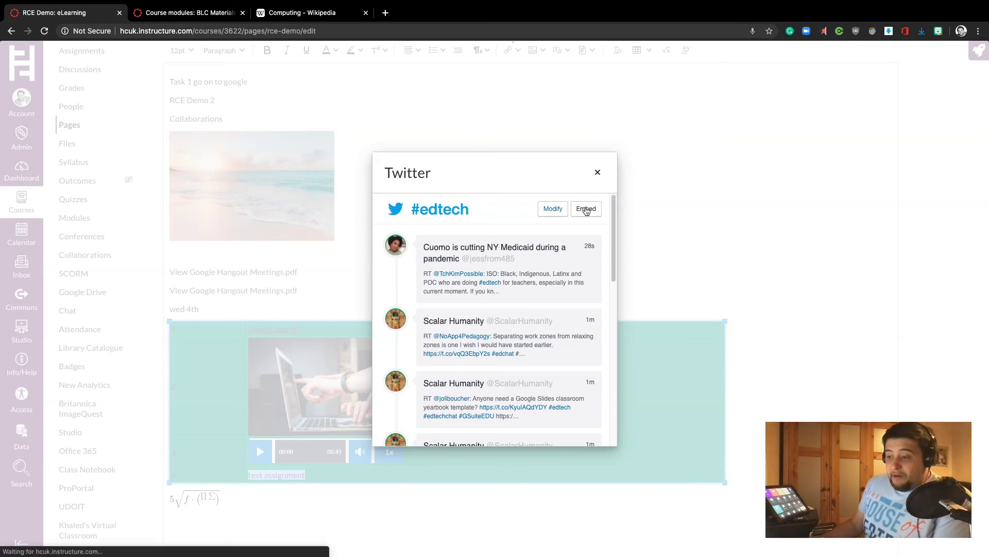
- Add another line below the equation and launch the TEDEd app for embedding a video
scroll(827, 332, down, 6)
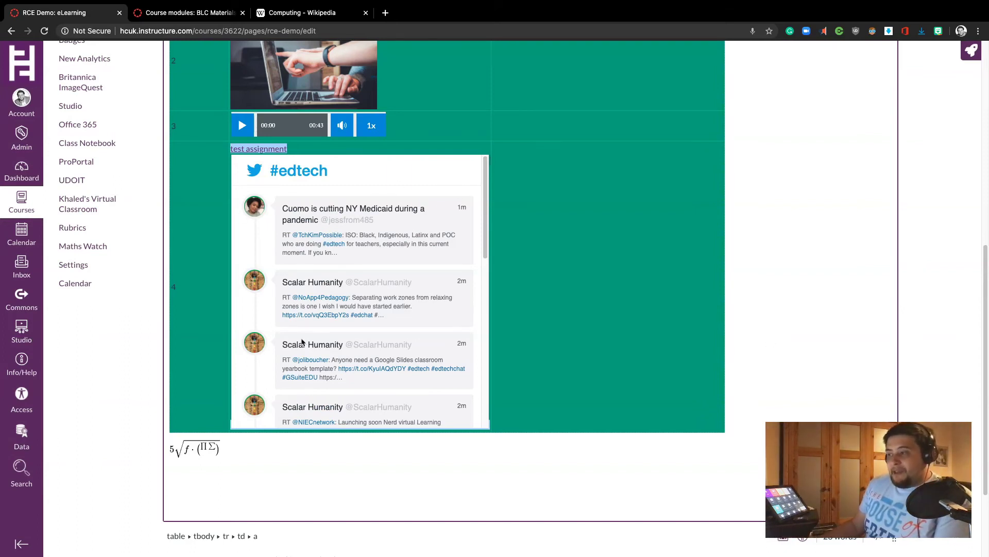
click(183, 475)
key(Return)
scroll(863, 166, up, 8)
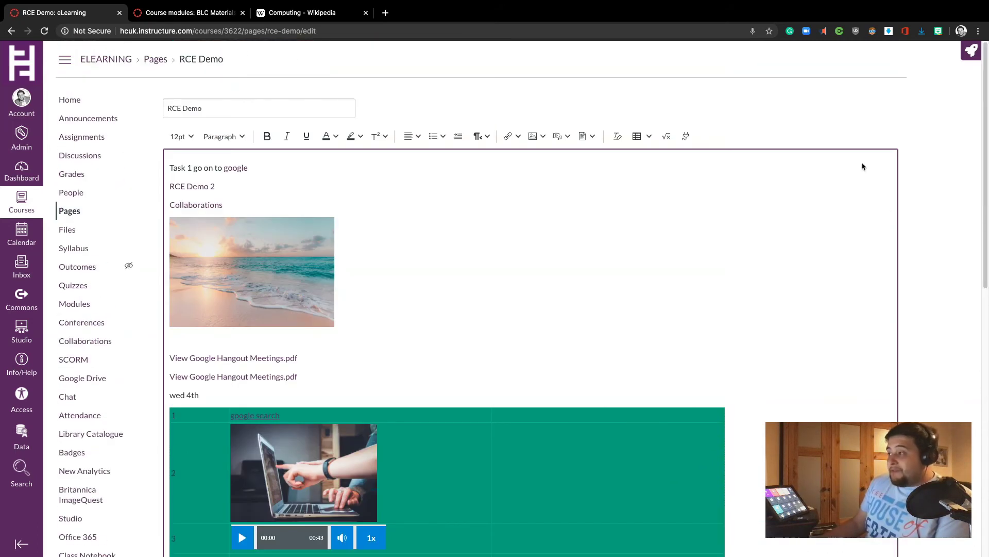
click(685, 136)
drag(676, 220, 714, 387)
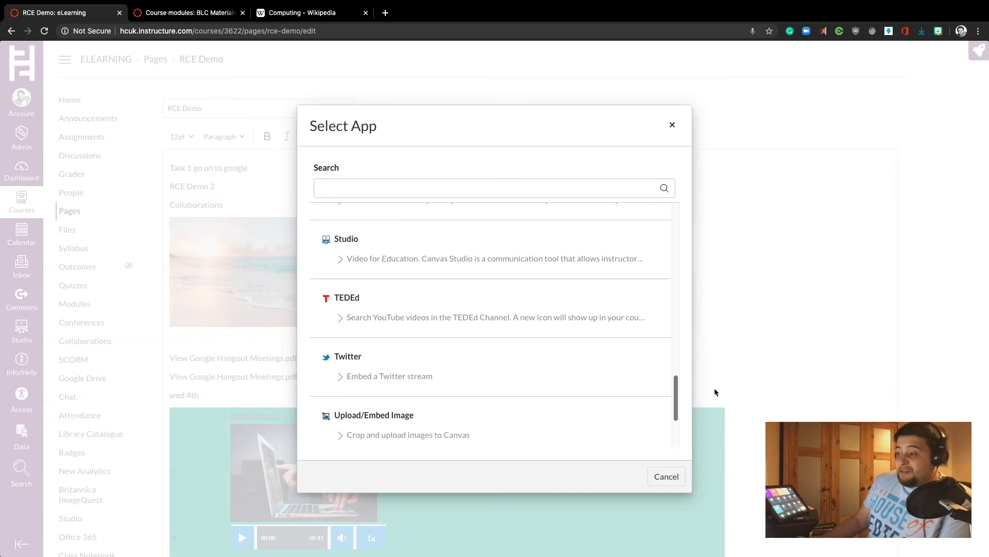
click(343, 297)
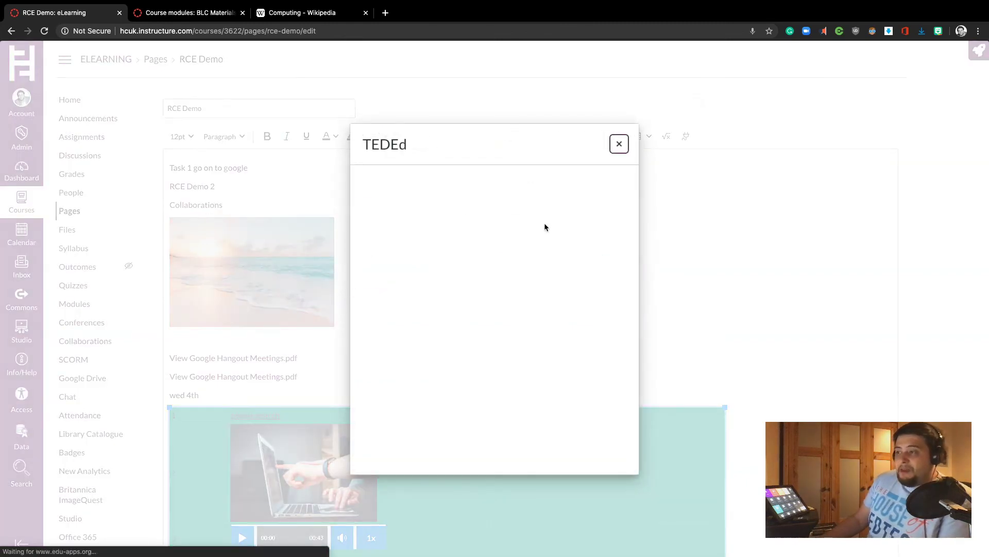
- Search TEDEd for computing and embed the video "What in the world is topological quantum matter?"
click(565, 181)
text(com)
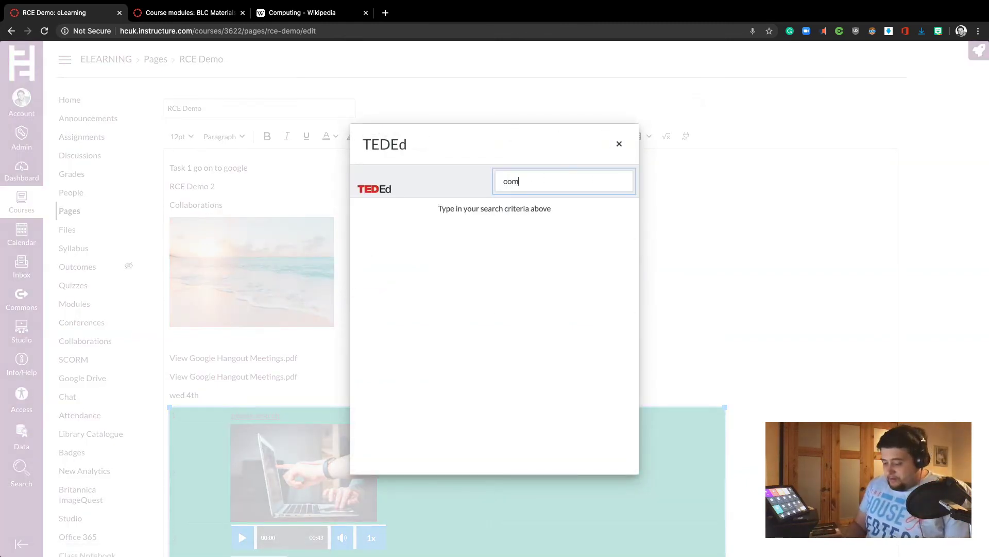
text(puting)
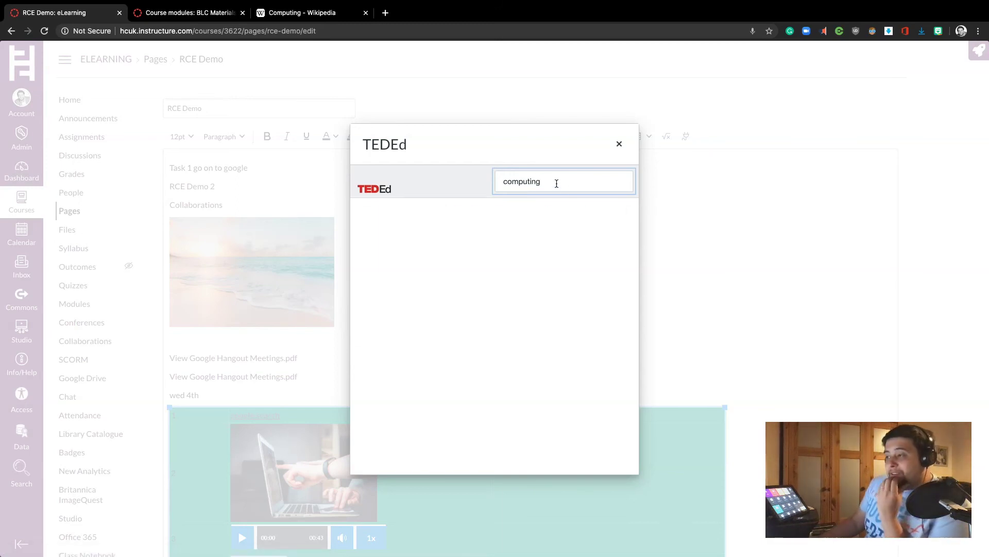
scroll(484, 313, down, 5)
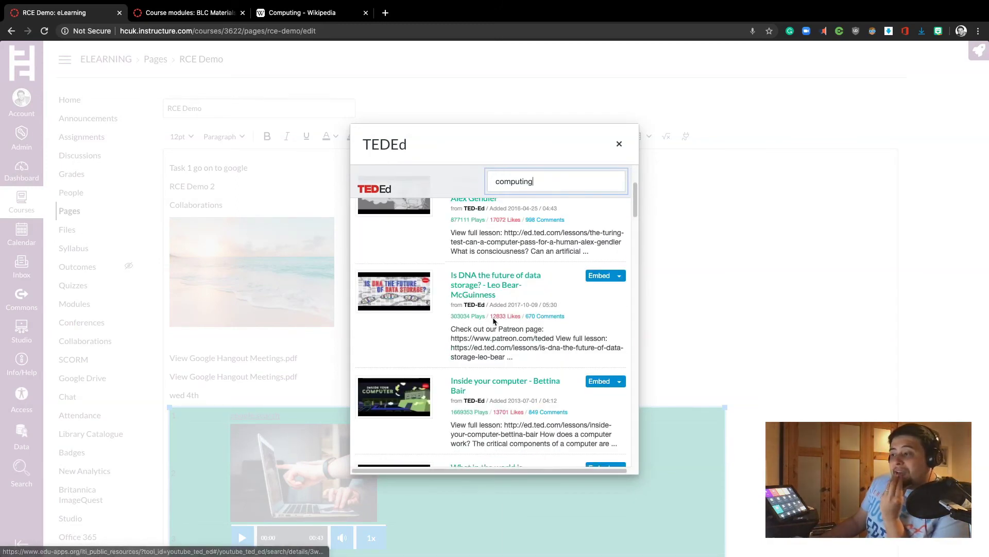
scroll(579, 327, down, 1)
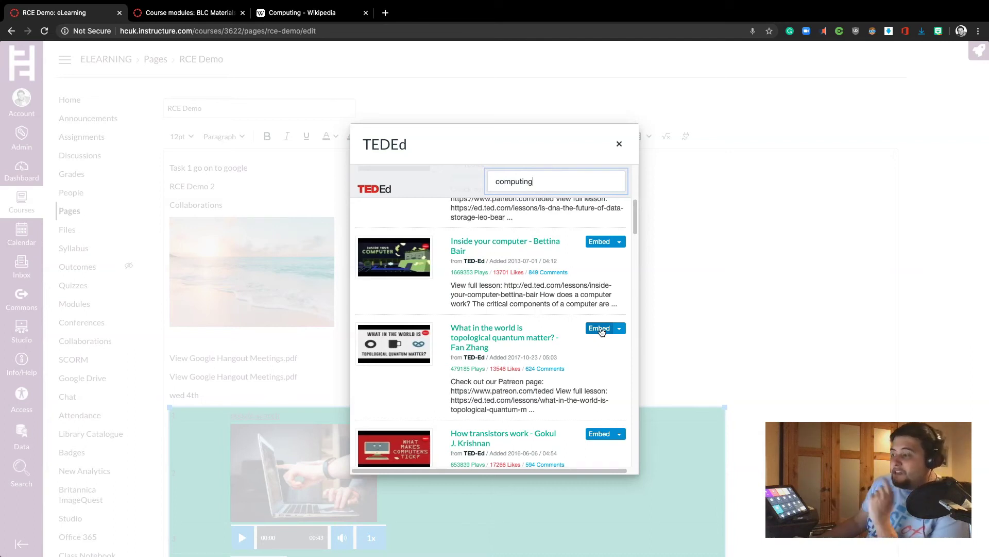
click(602, 331)
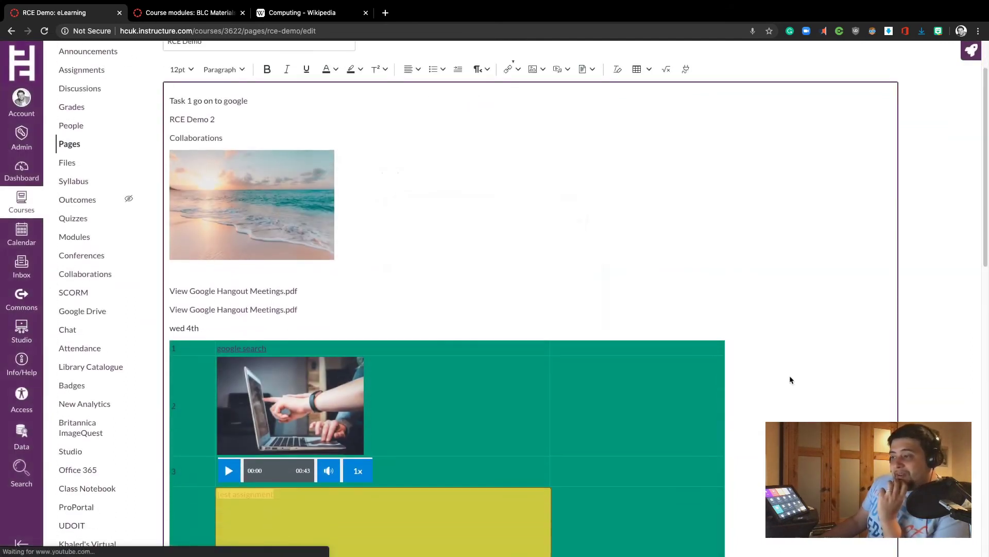
- Move the embedded TED-Ed video out of row 4 of the table to the line below the equation
scroll(792, 380, down, 10)
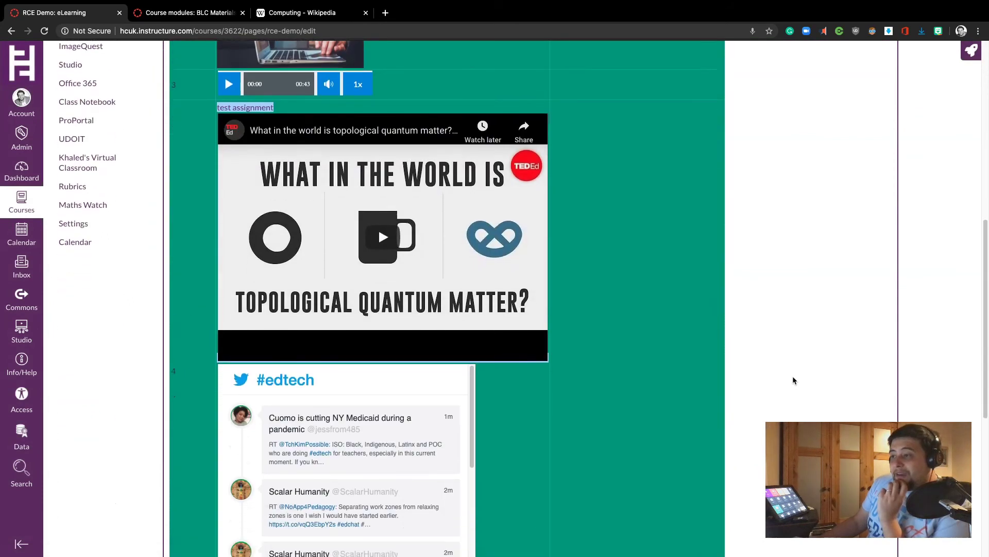
scroll(669, 347, down, 7)
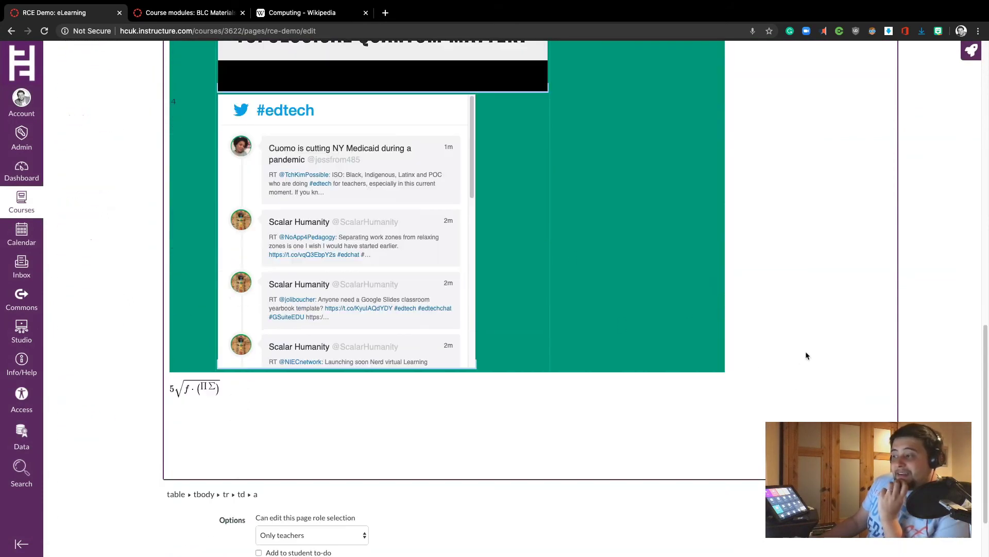
scroll(778, 324, up, 5)
scroll(592, 250, down, 3)
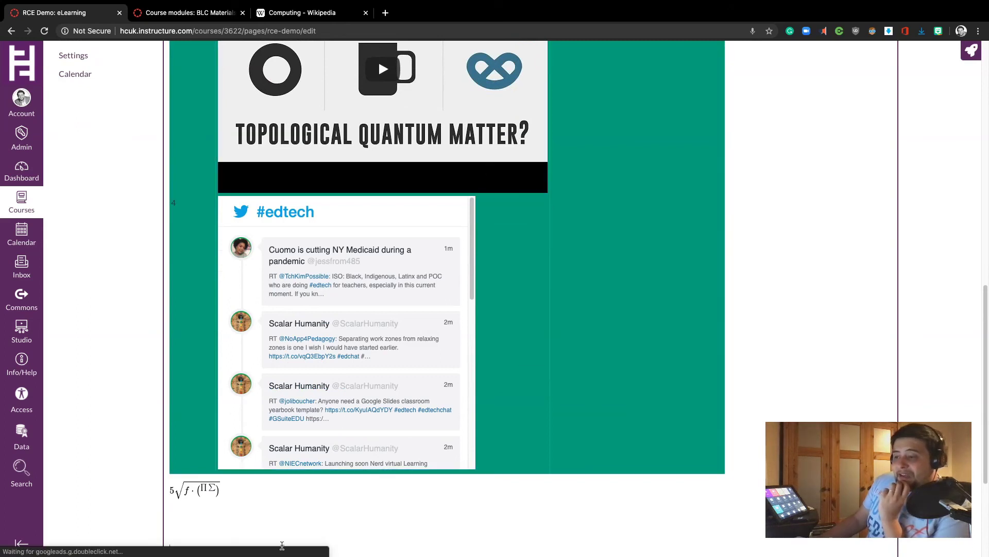
click(232, 512)
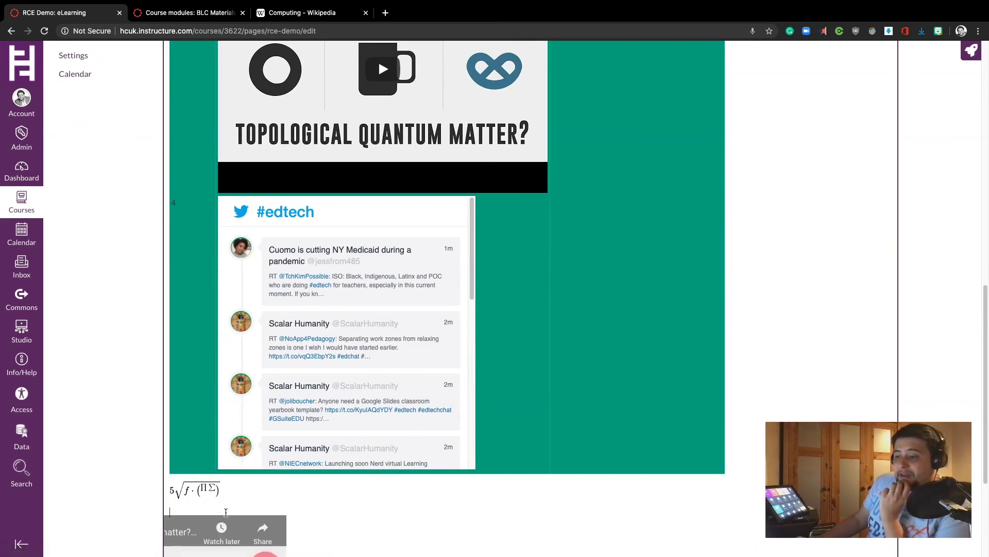
key(ctrl+v)
scroll(629, 371, down, 3)
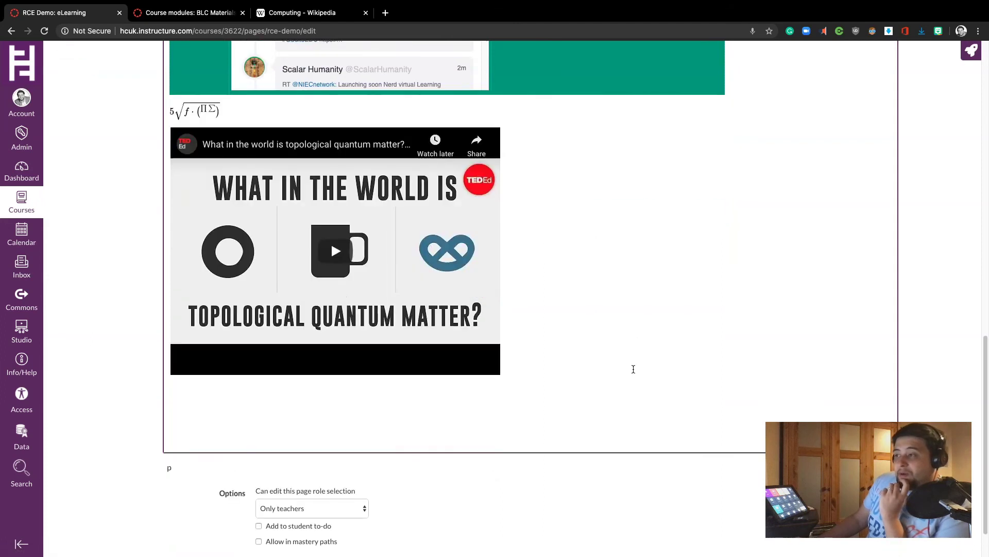
- Move the #edtech Twitter stream out of the table to directly below the TED-Ed video
scroll(633, 369, up, 3)
drag(245, 121, 590, 275)
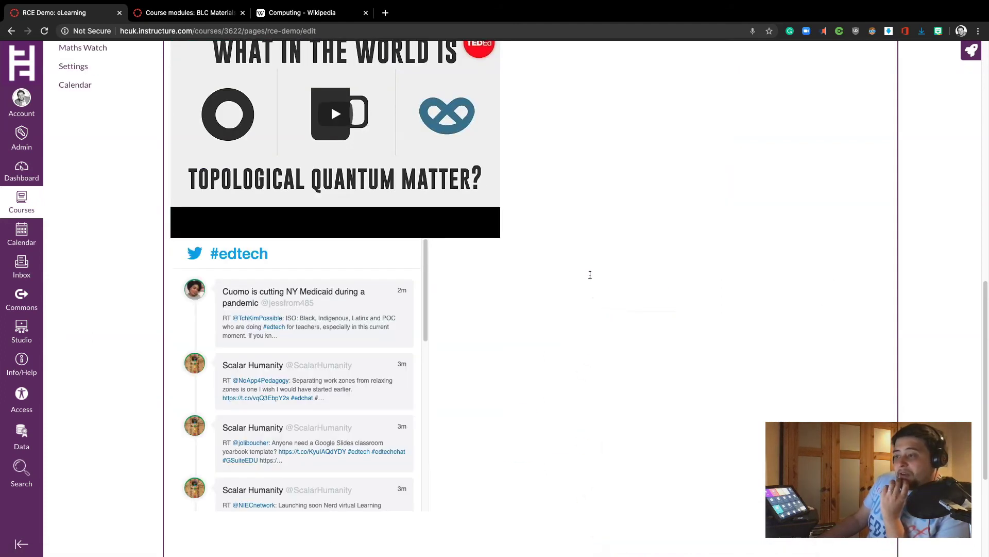
scroll(648, 326, up, 3)
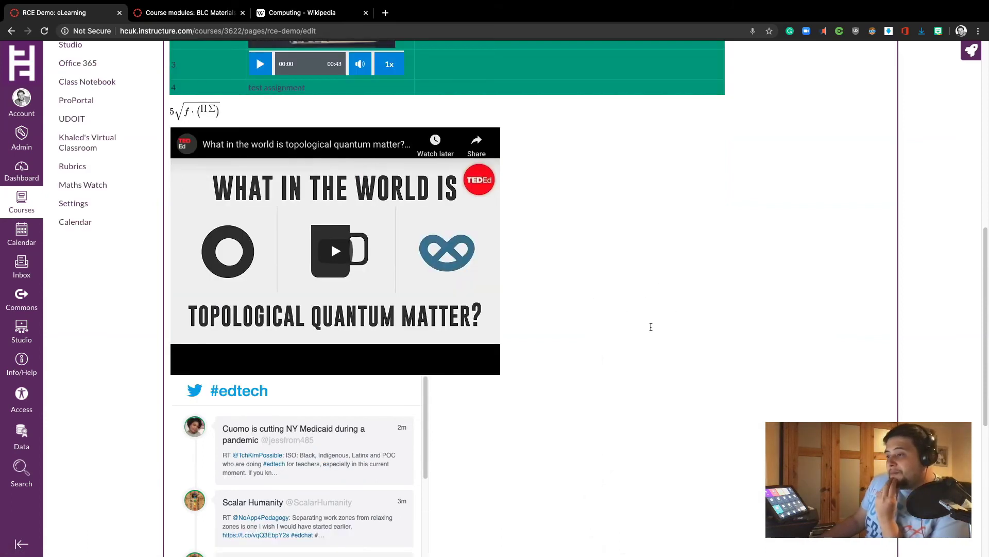
scroll(639, 340, down, 4)
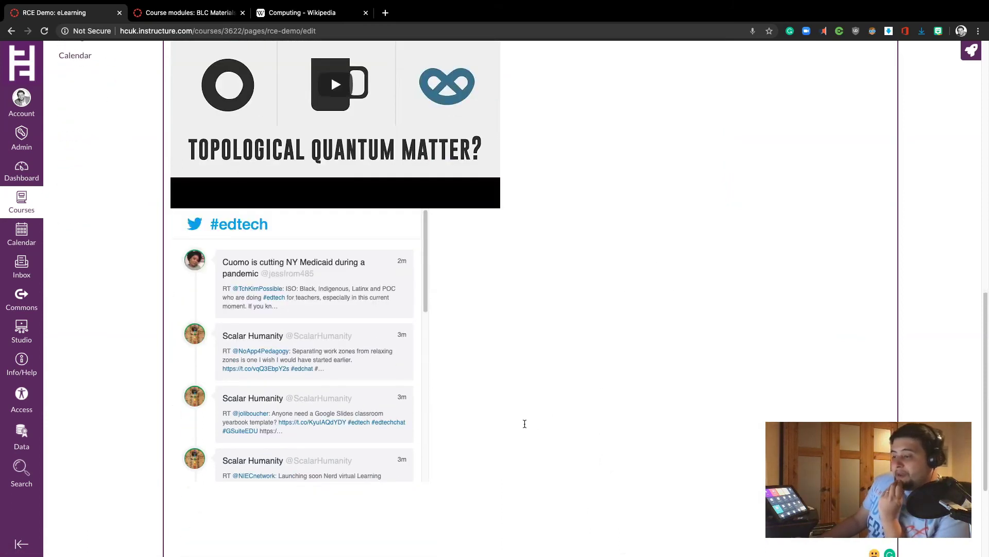
- Run the accessibility checker on the page, go through its issues as far as issue 5, and close the checker
scroll(612, 390, up, 12)
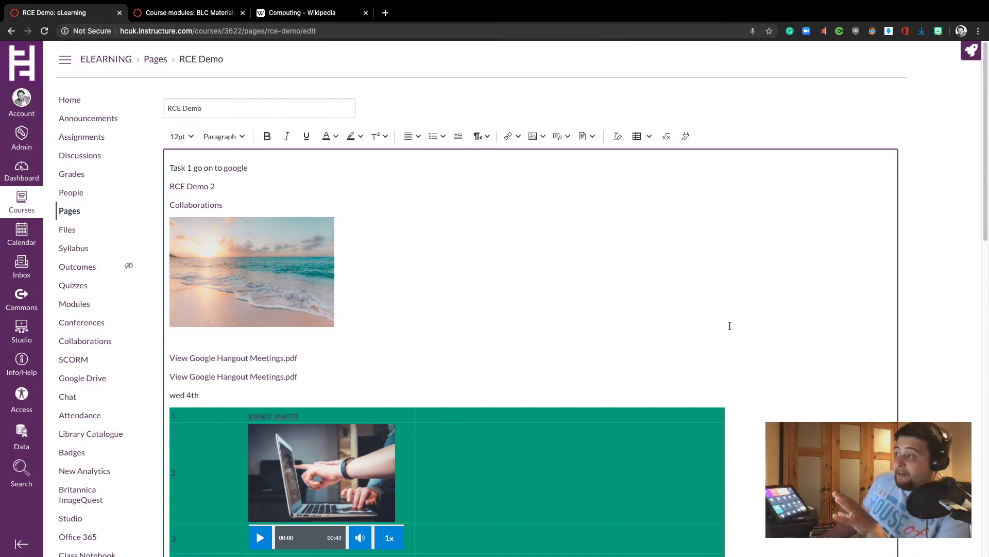
scroll(802, 340, down, 1)
scroll(802, 341, down, 15)
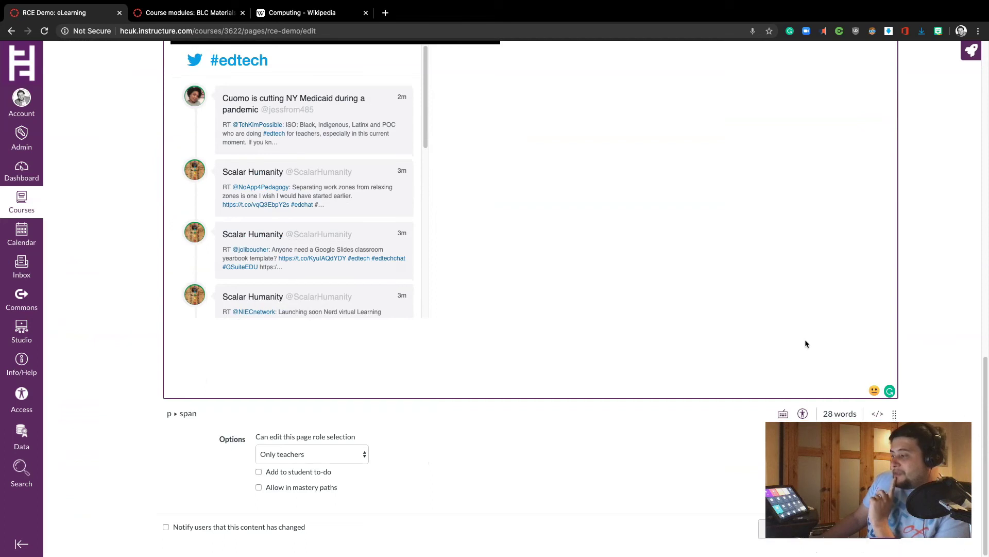
click(803, 414)
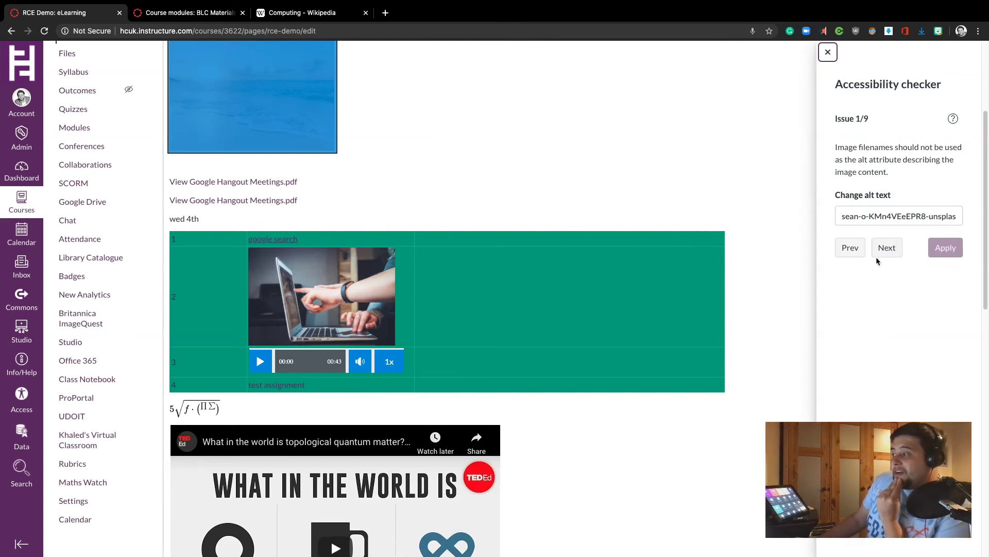
click(959, 216)
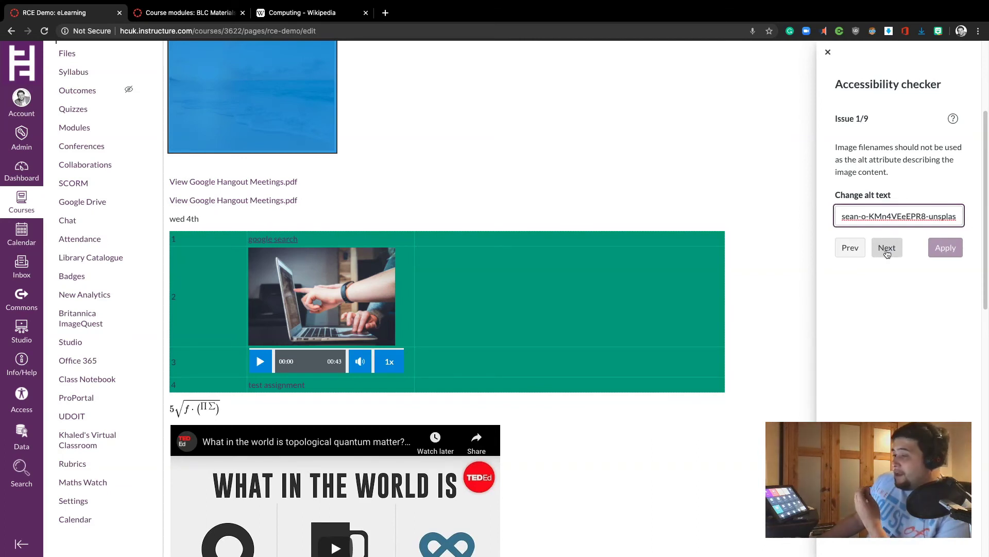
click(888, 252)
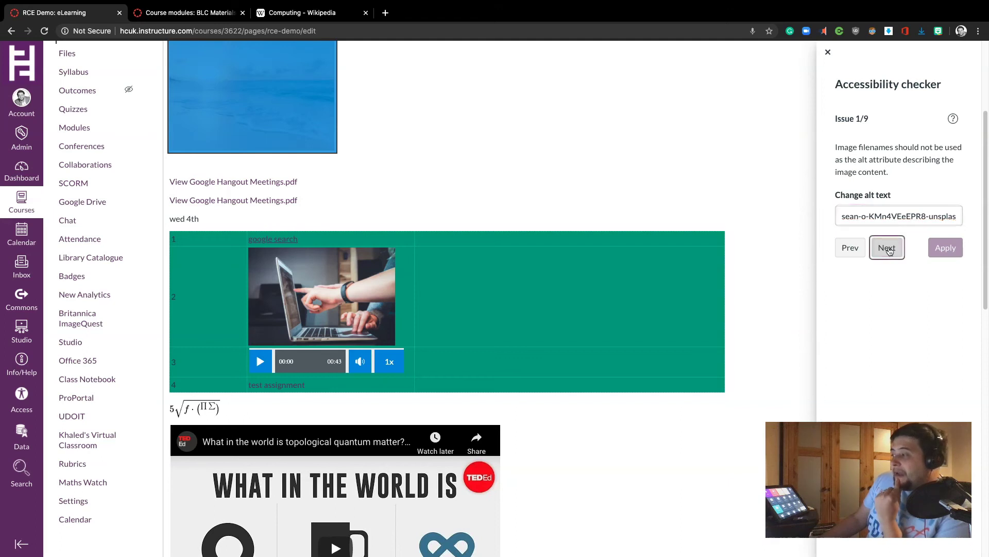
click(893, 252)
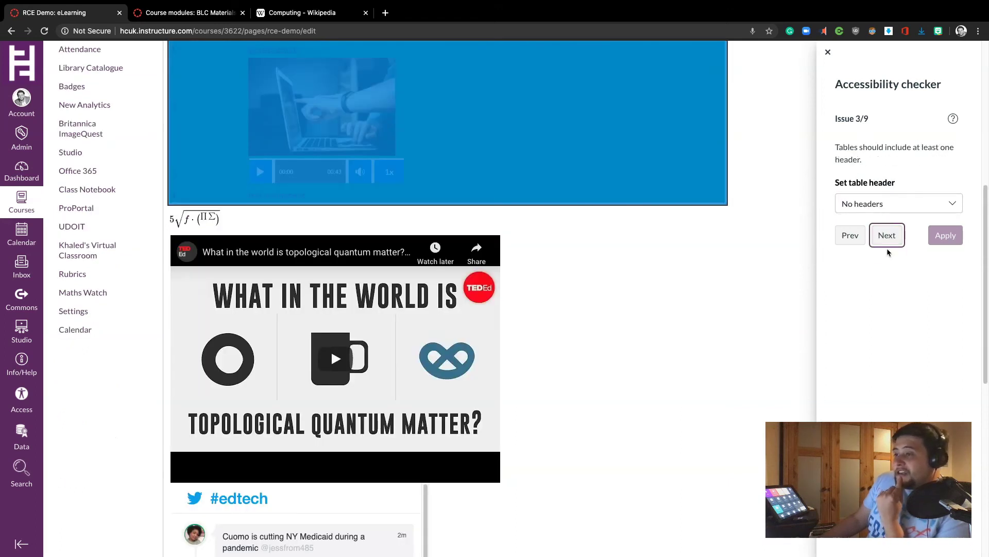
click(892, 241)
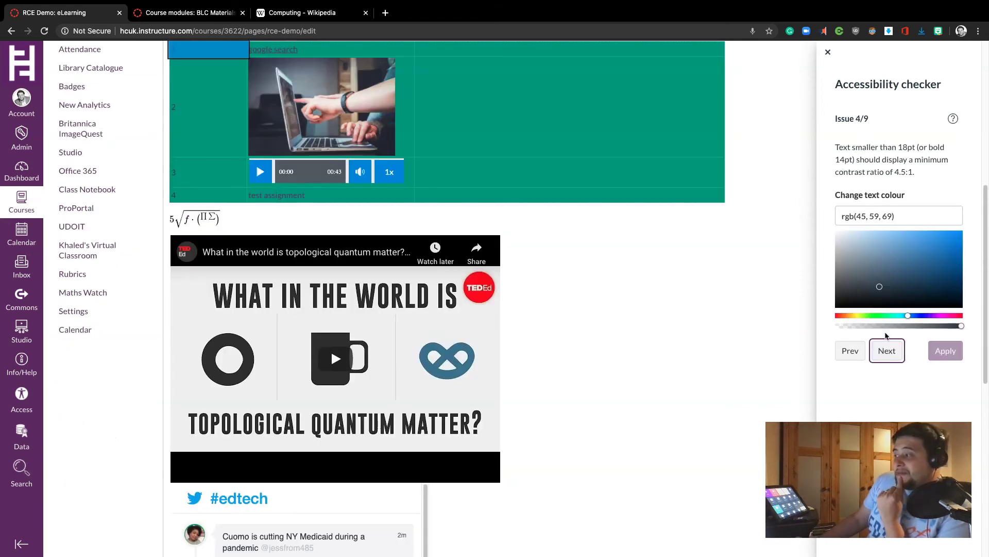
click(887, 351)
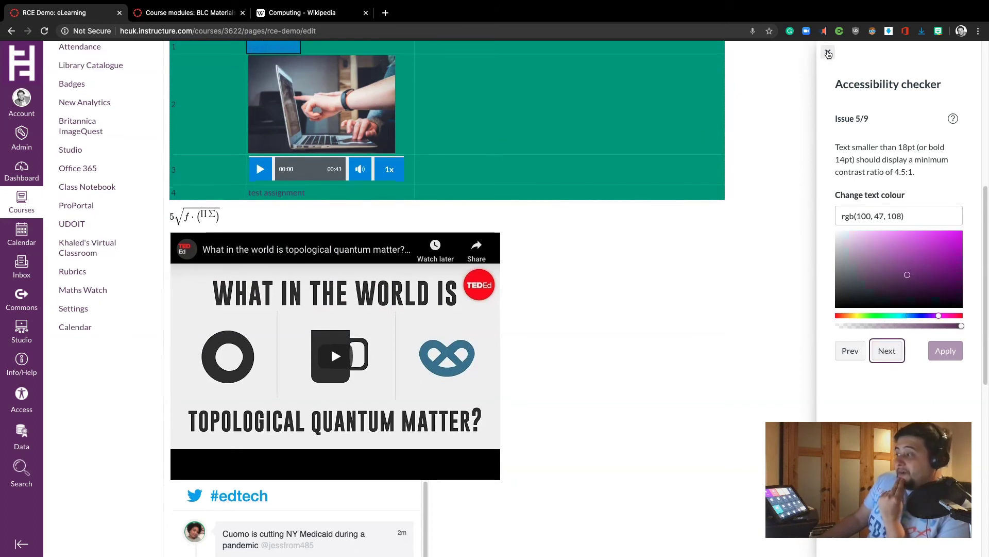
click(828, 54)
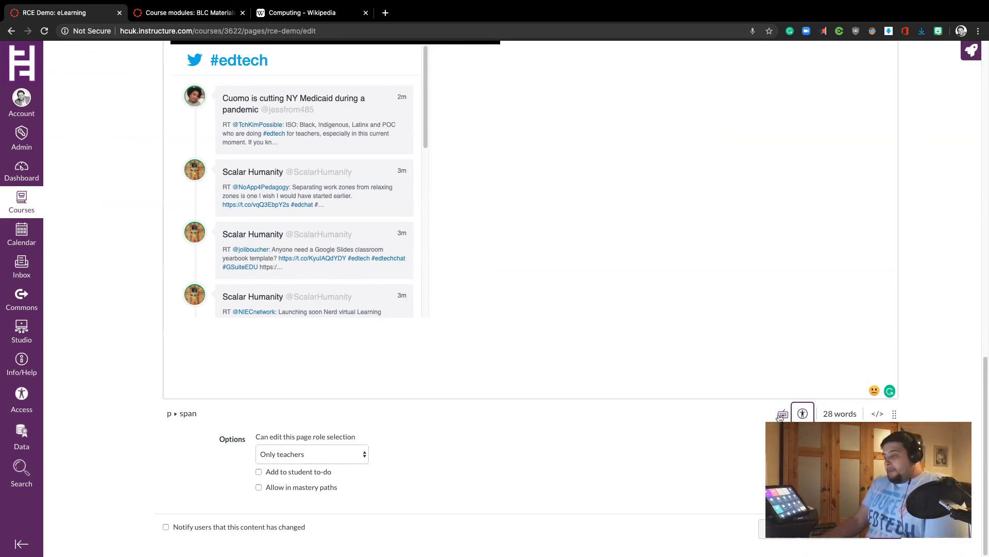
- Switch the page content to its HTML source and review the code for the links, table, equation and embedded video
scroll(933, 412, up, 6)
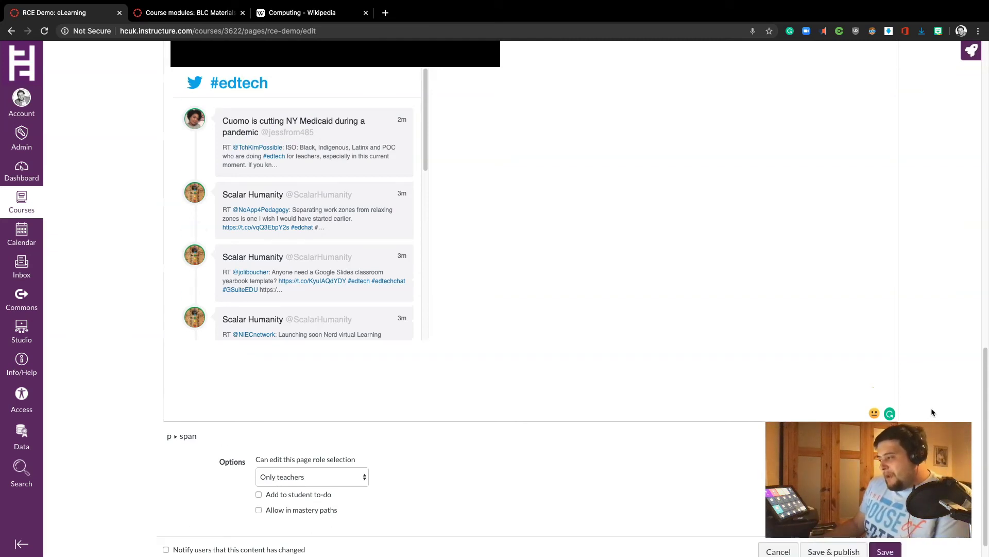
scroll(933, 412, up, 10)
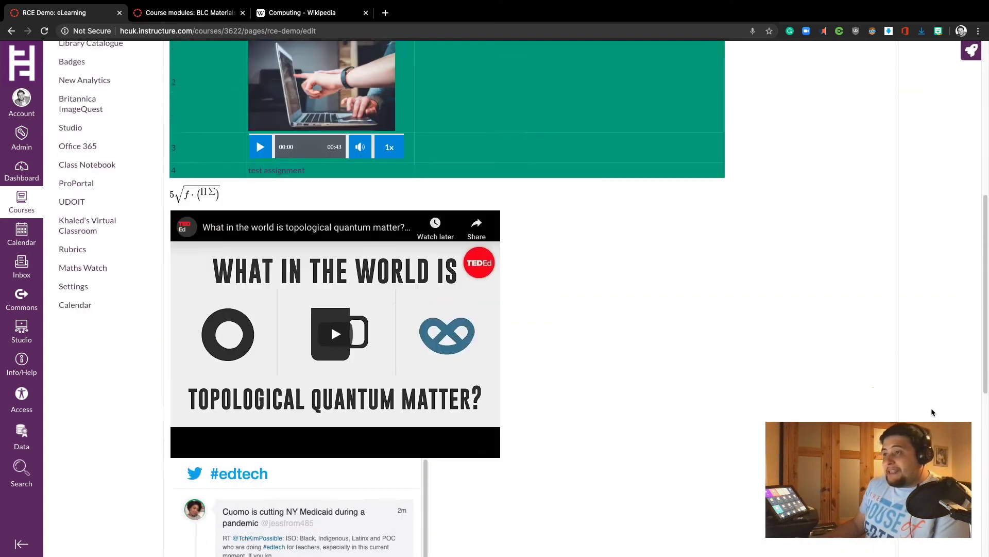
scroll(932, 413, down, 15)
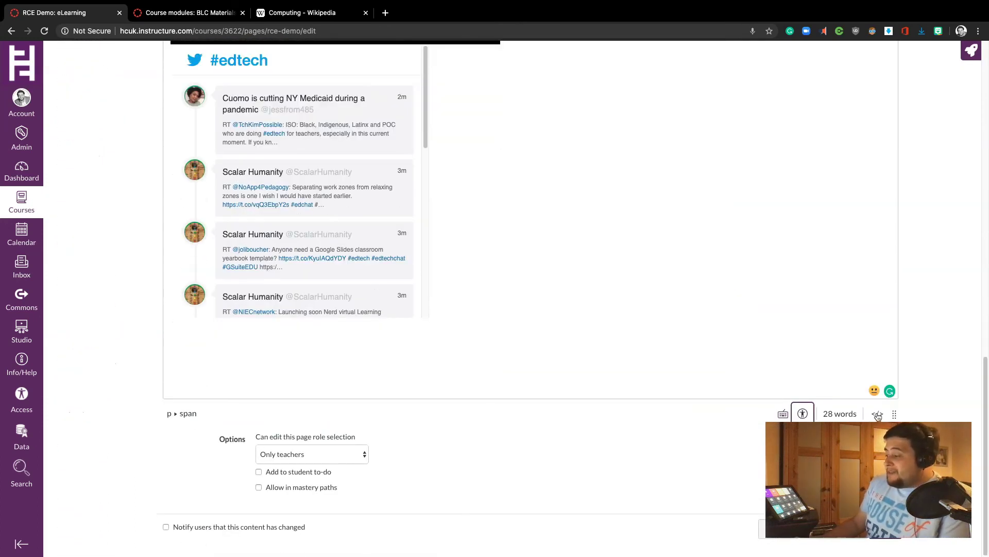
click(878, 415)
scroll(900, 391, up, 5)
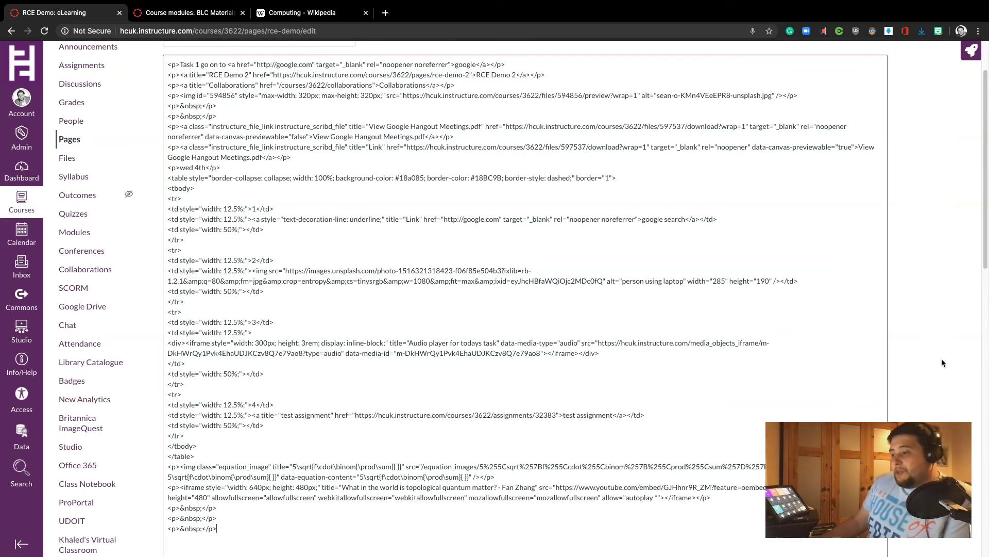
scroll(928, 393, down, 10)
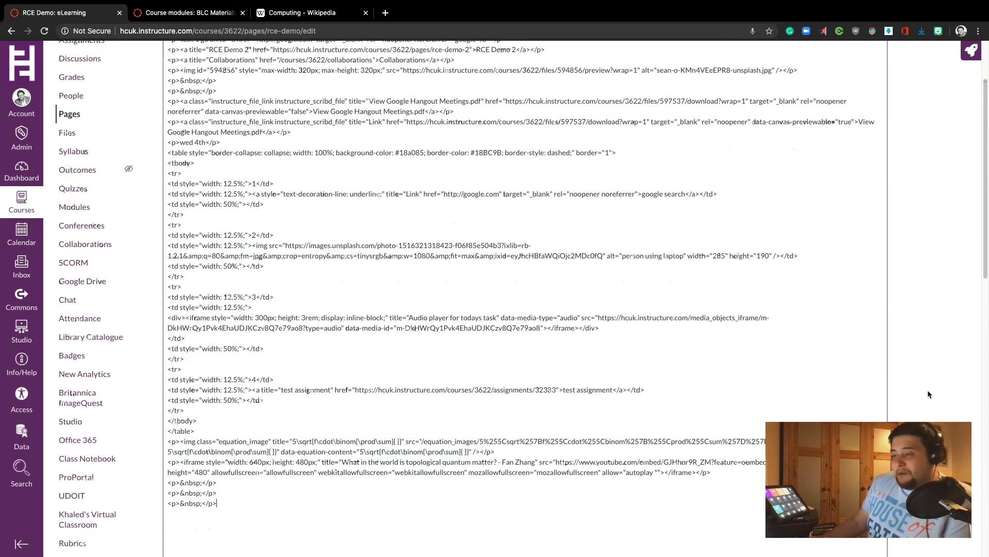
scroll(928, 394, down, 6)
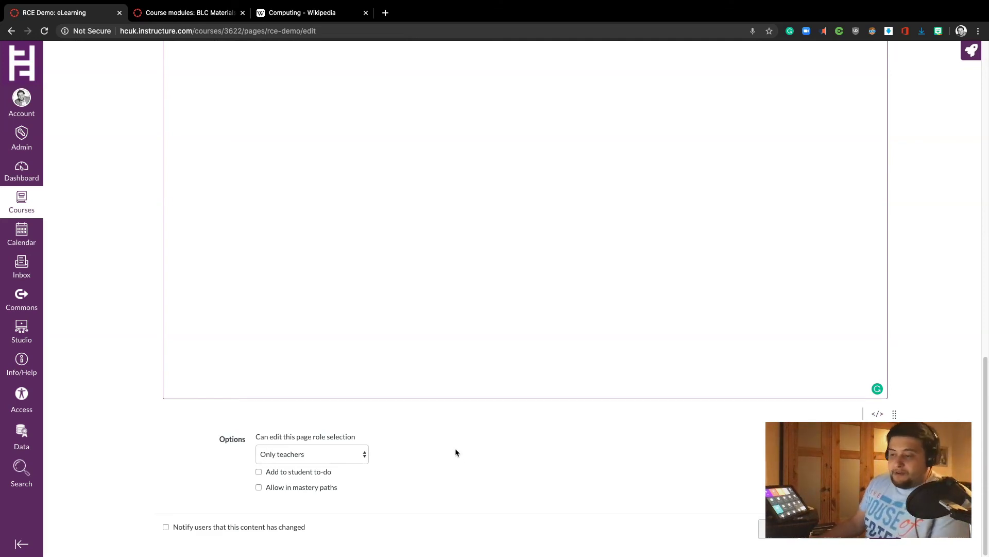
- Keep page editing limited to Only teachers and save the page with a student to-do date of 14 May 2020
click(364, 454)
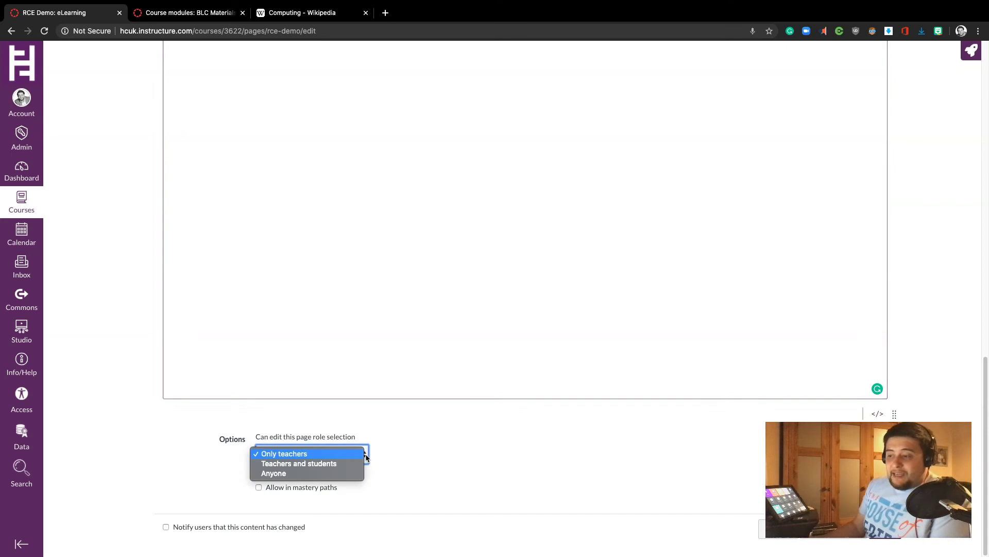
click(299, 457)
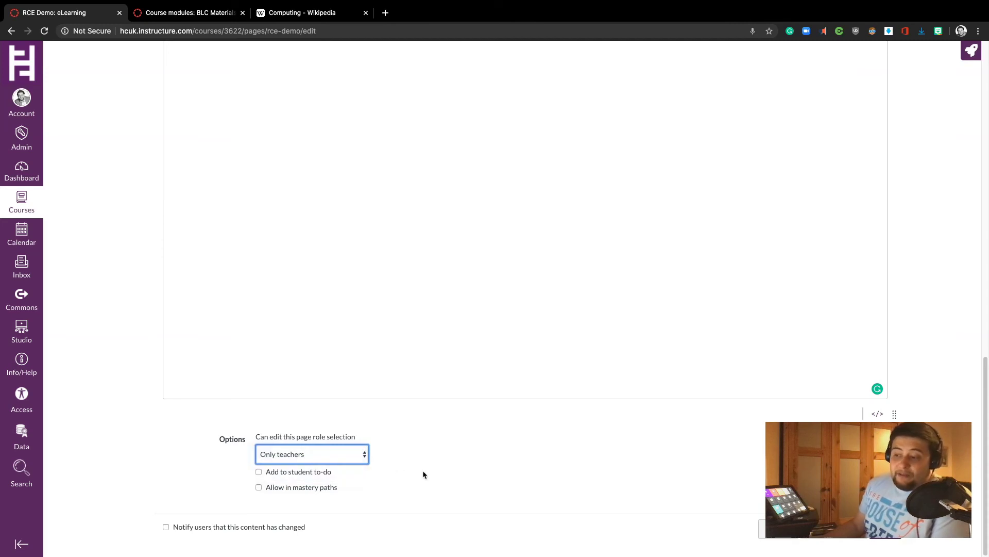
click(259, 473)
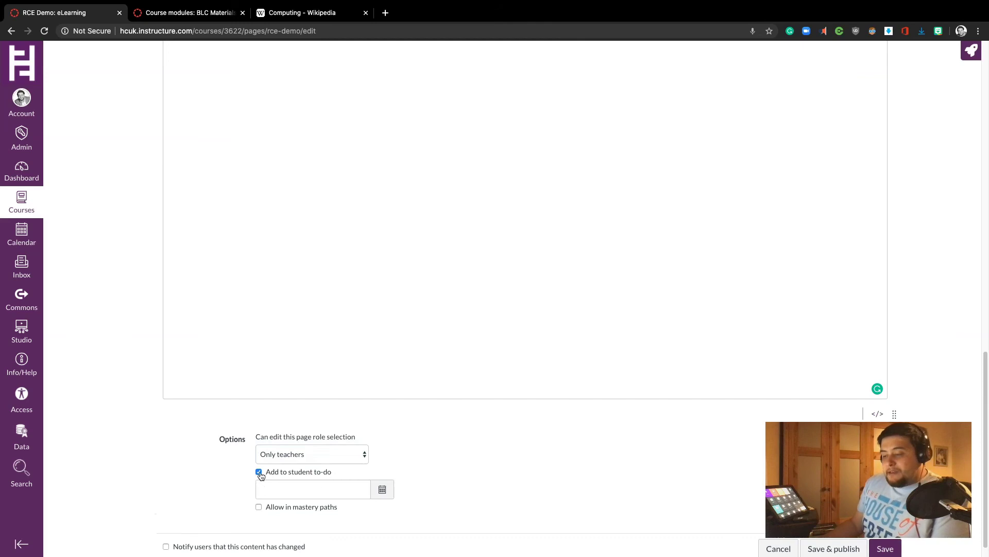
click(348, 488)
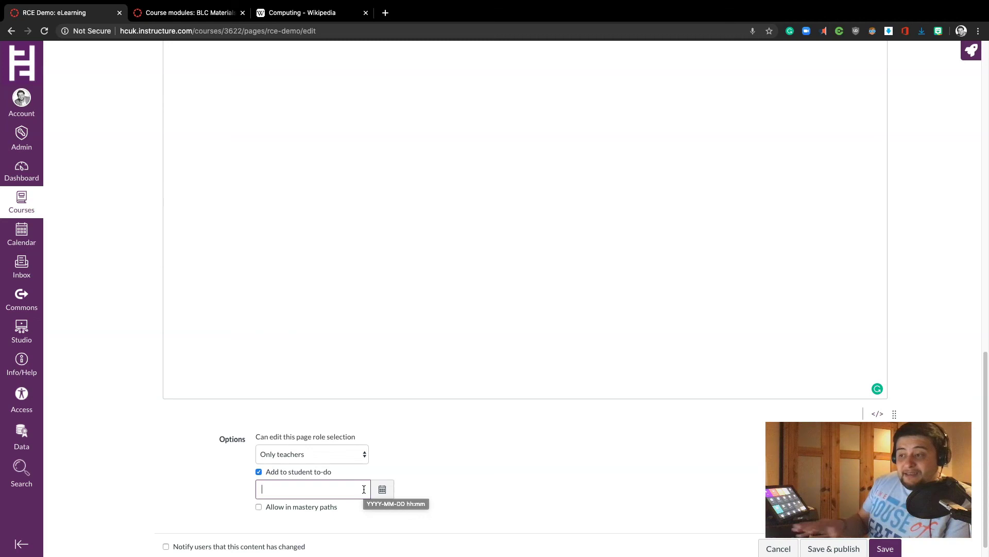
click(382, 488)
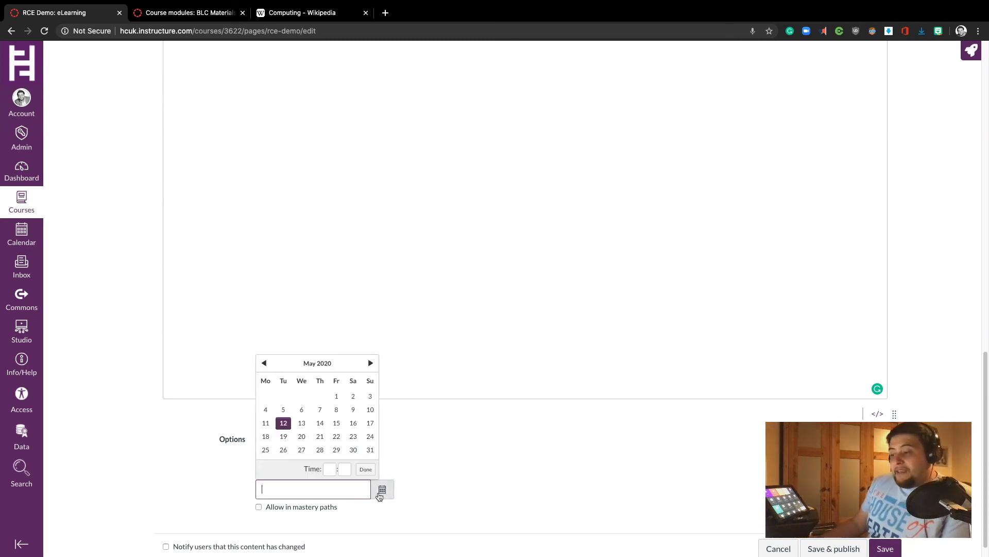
click(320, 422)
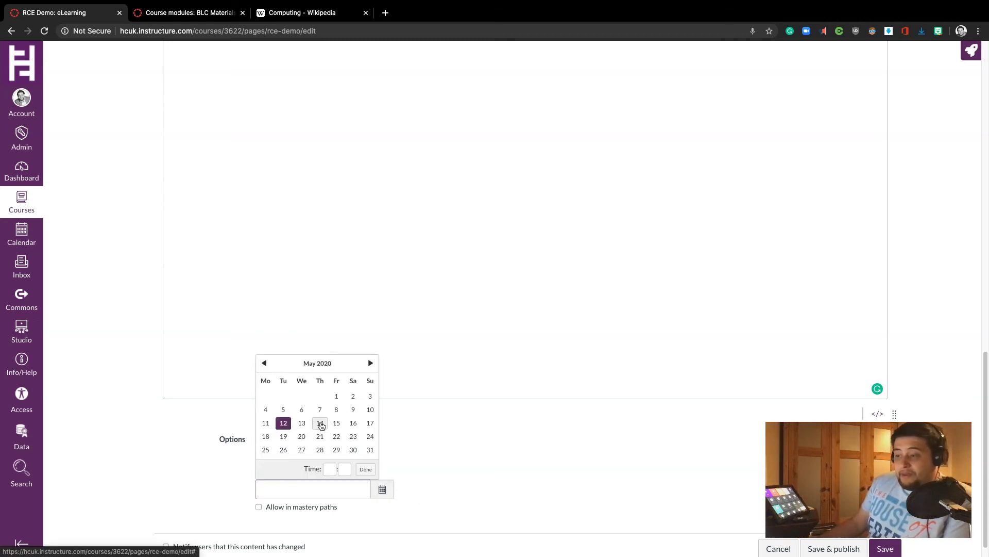
click(365, 469)
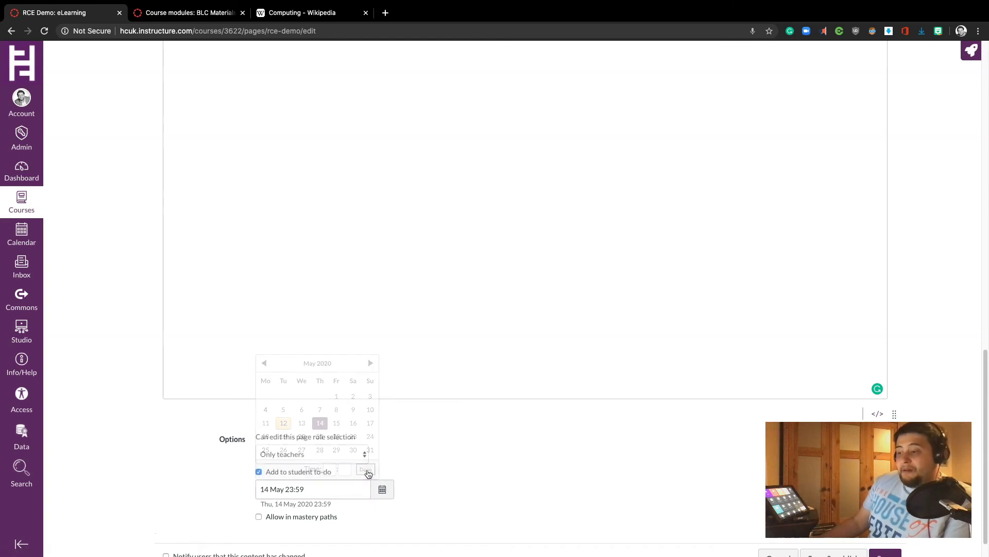
scroll(452, 499, down, 1)
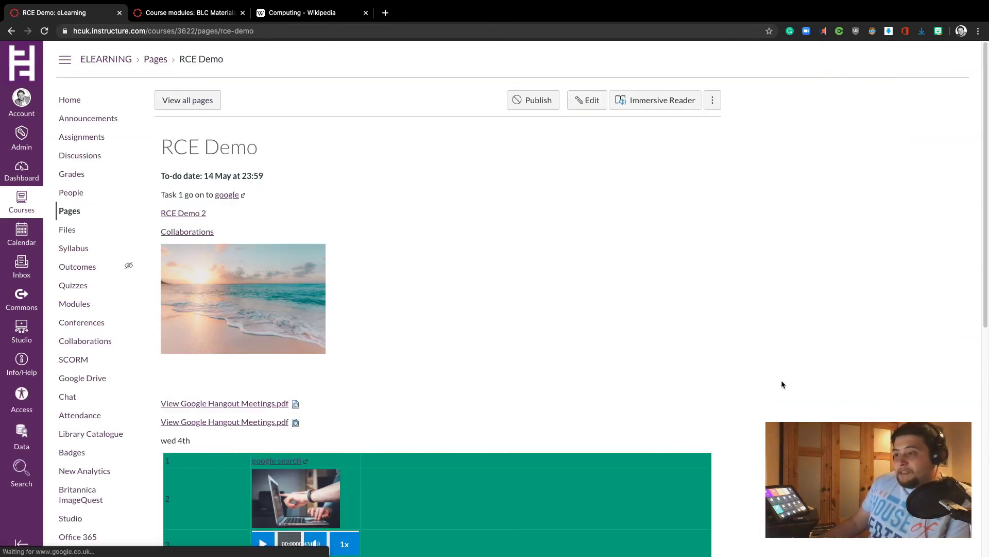
- Reopen the saved RCE Demo page for editing, with a taller content area and the cursor below the TED-Ed video
scroll(783, 384, down, 8)
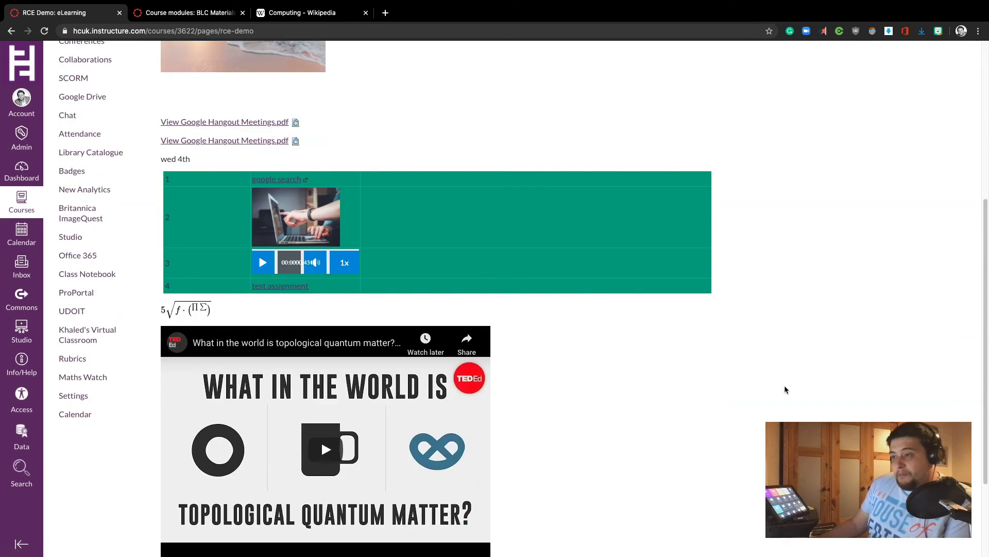
scroll(784, 389, up, 8)
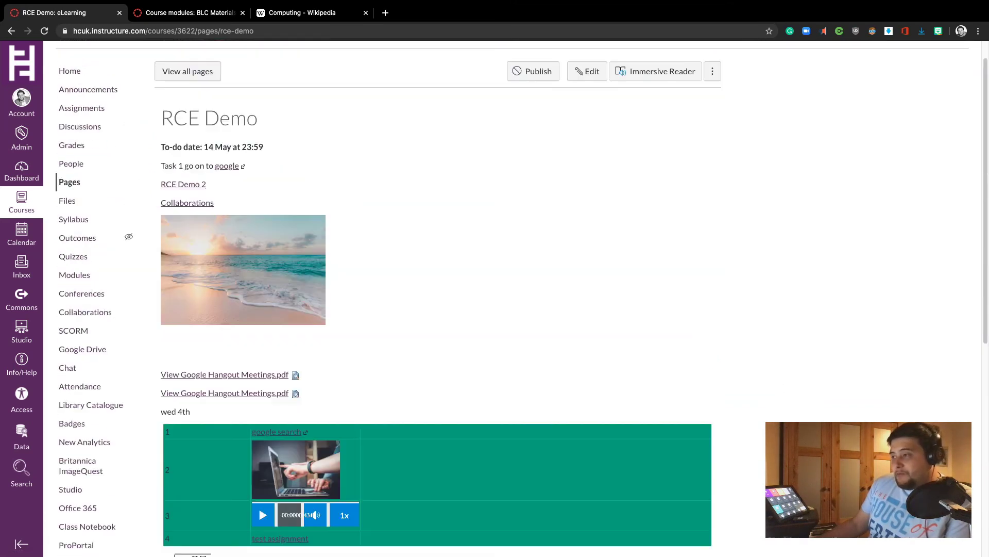
click(591, 101)
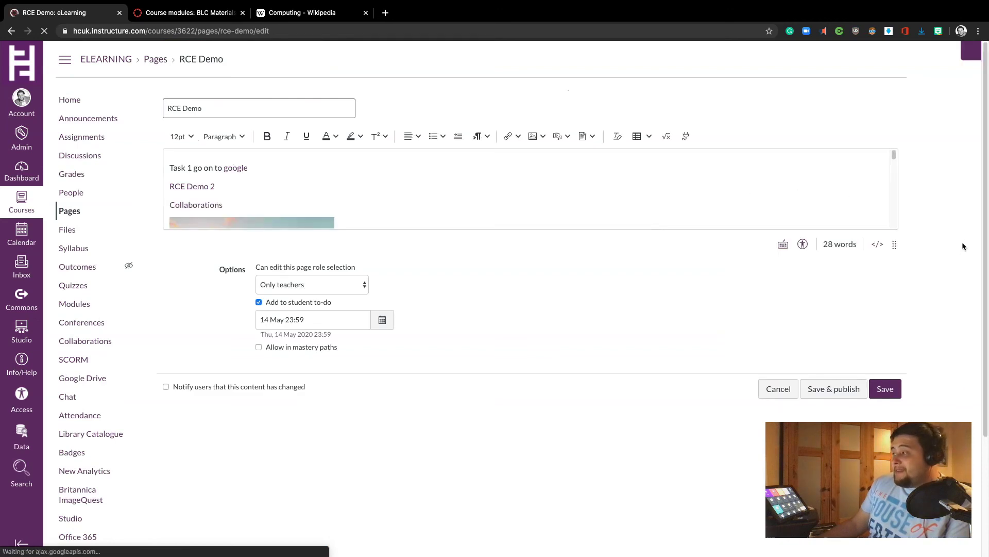
drag(894, 246, 895, 435)
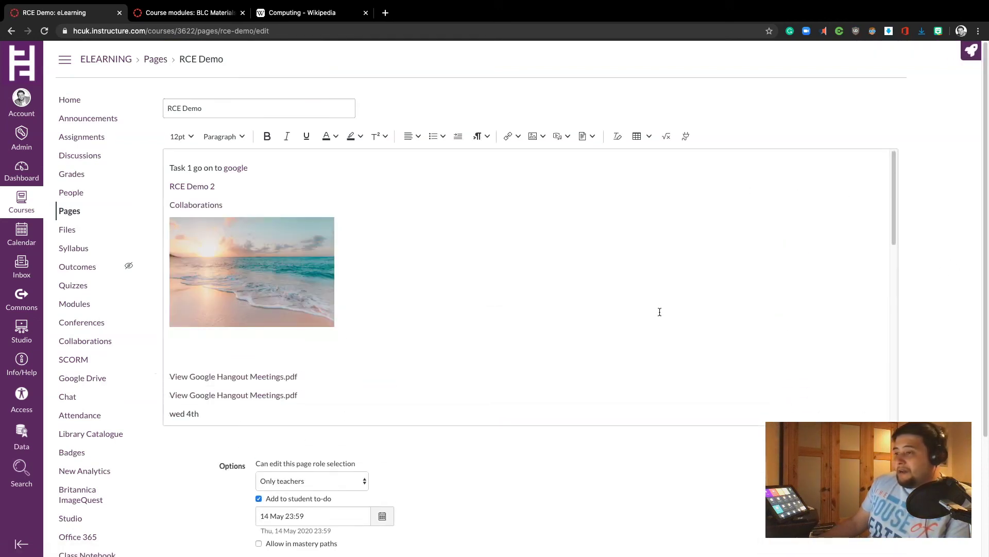
scroll(655, 310, down, 5)
click(370, 395)
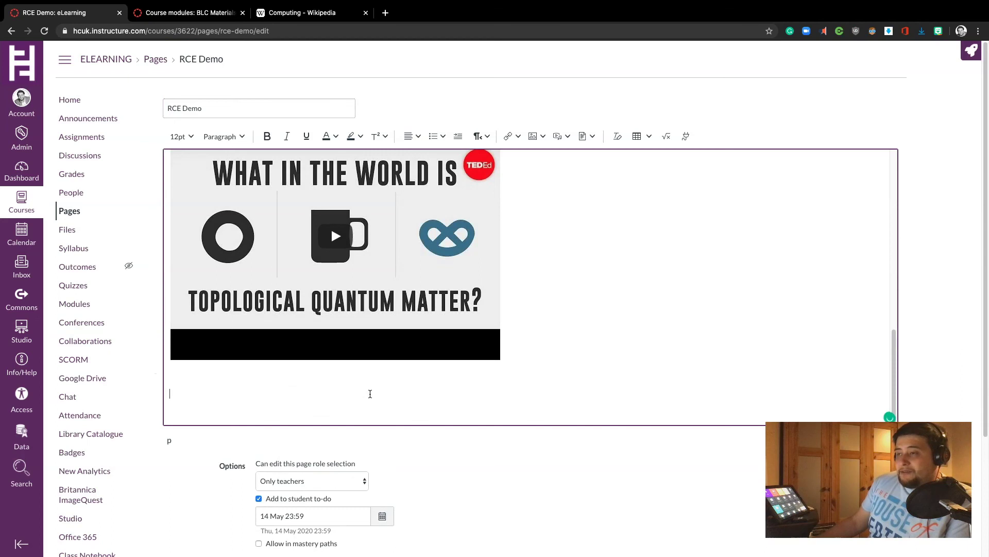
- Copy the highlighted History section from the Wikipedia Computing article and return to the RCE Demo page editor
click(321, 11)
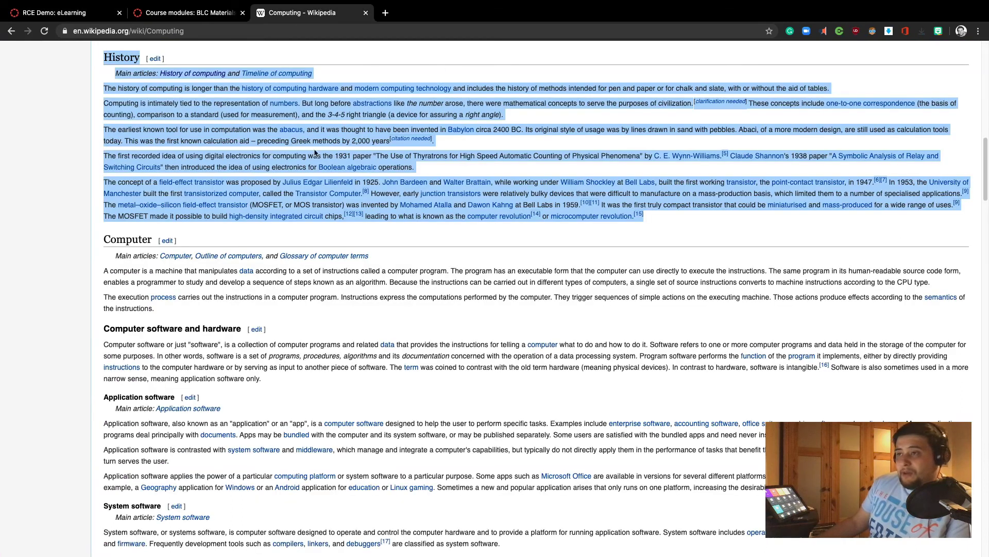
right_click(202, 138)
click(209, 155)
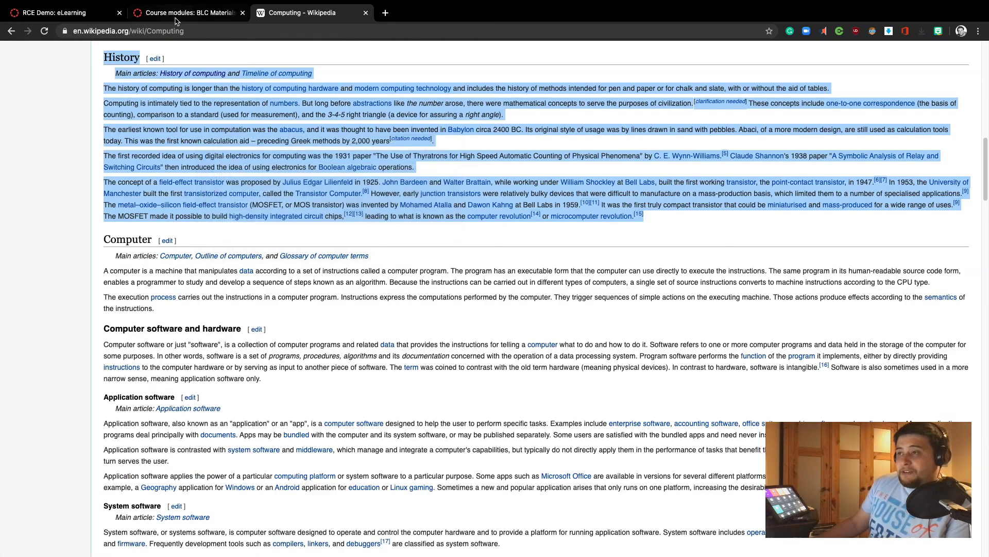
click(181, 14)
click(98, 12)
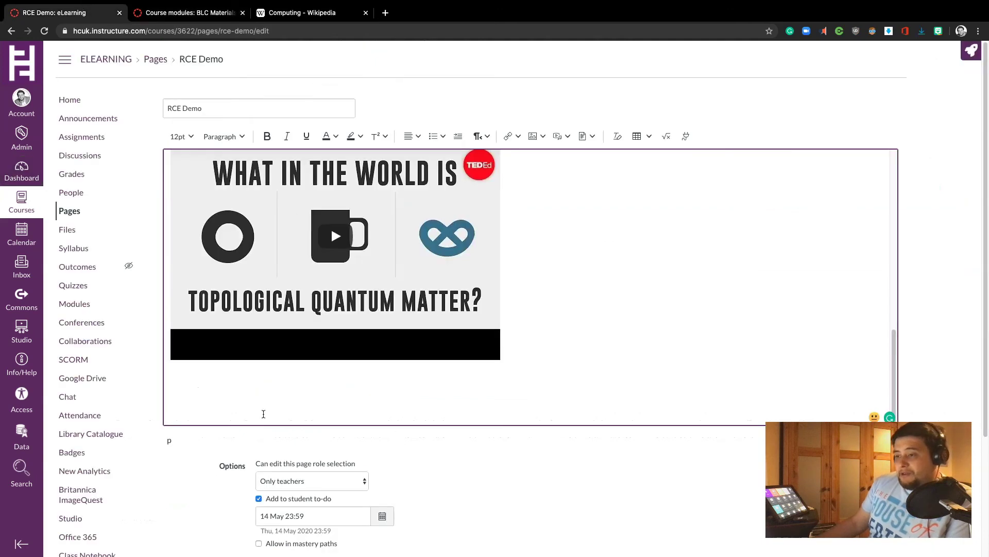
- Paste the copied History section with its formatting below the TED-Ed video and check the inserted text
right_click(184, 390)
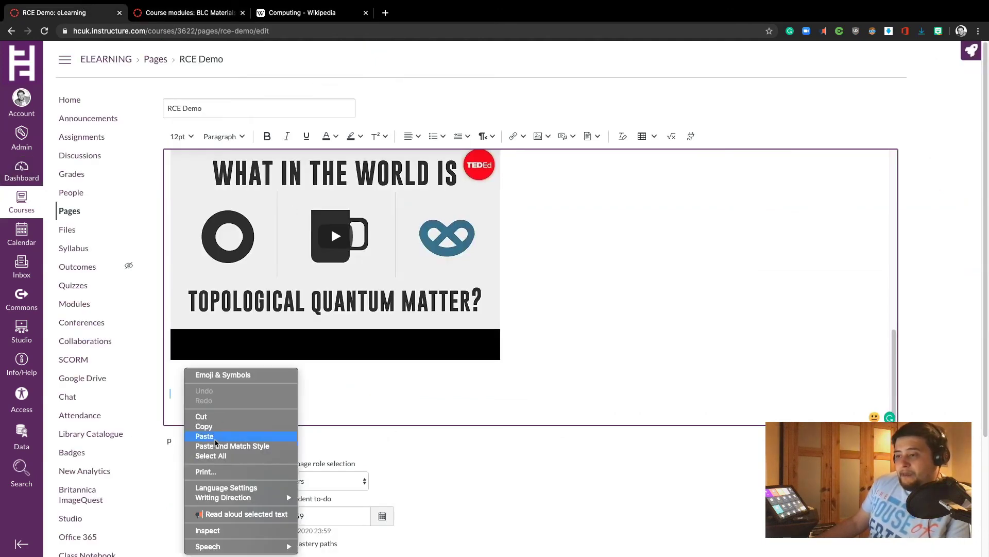
click(206, 436)
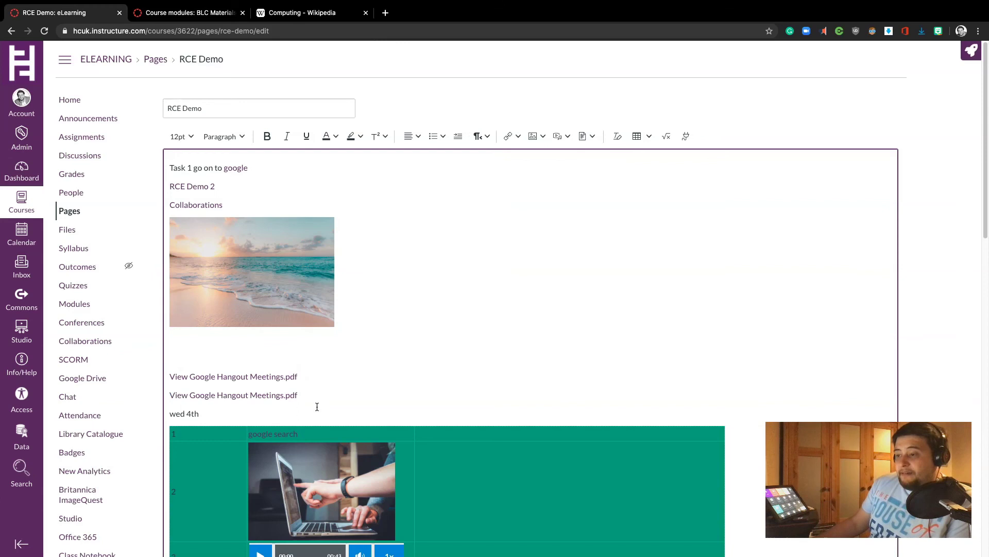
scroll(524, 367, down, 15)
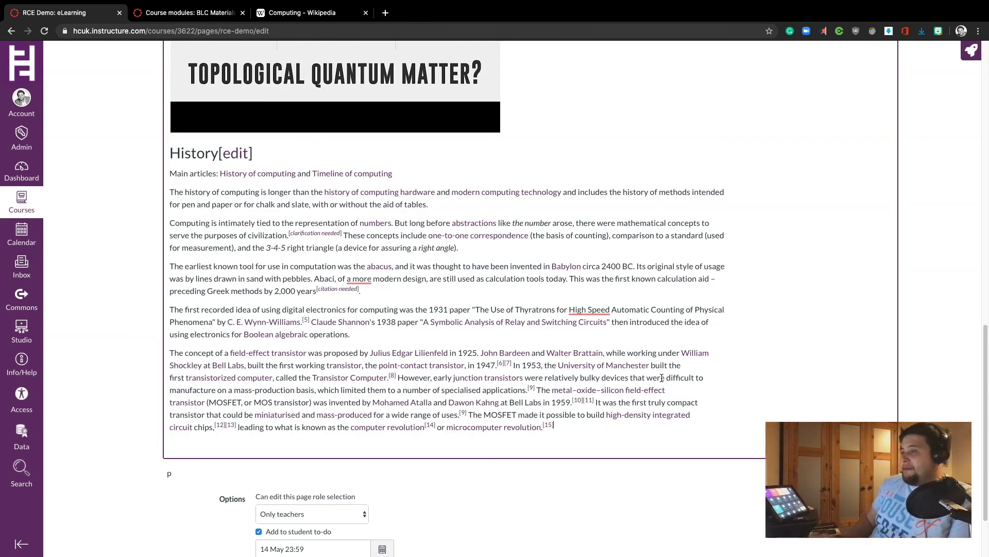
scroll(662, 377, down, 2)
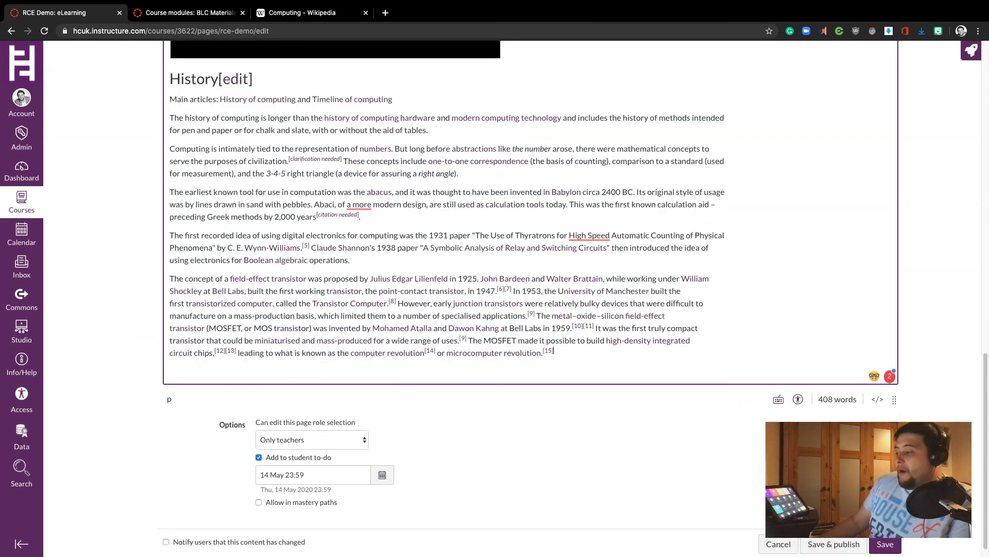
- Leave the editor without saving the pasted History section, and look through the saved RCE Demo page
scroll(710, 354, down, 1)
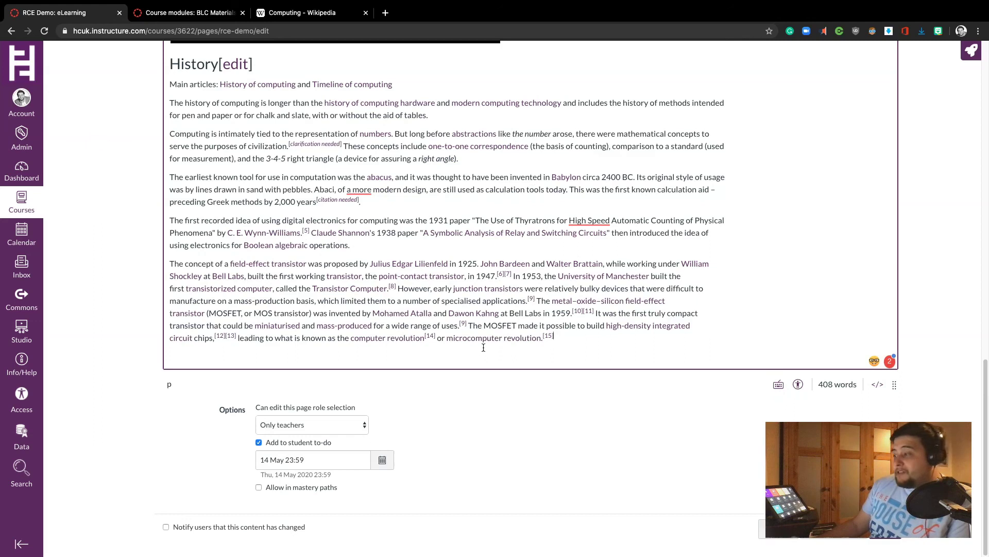
click(763, 528)
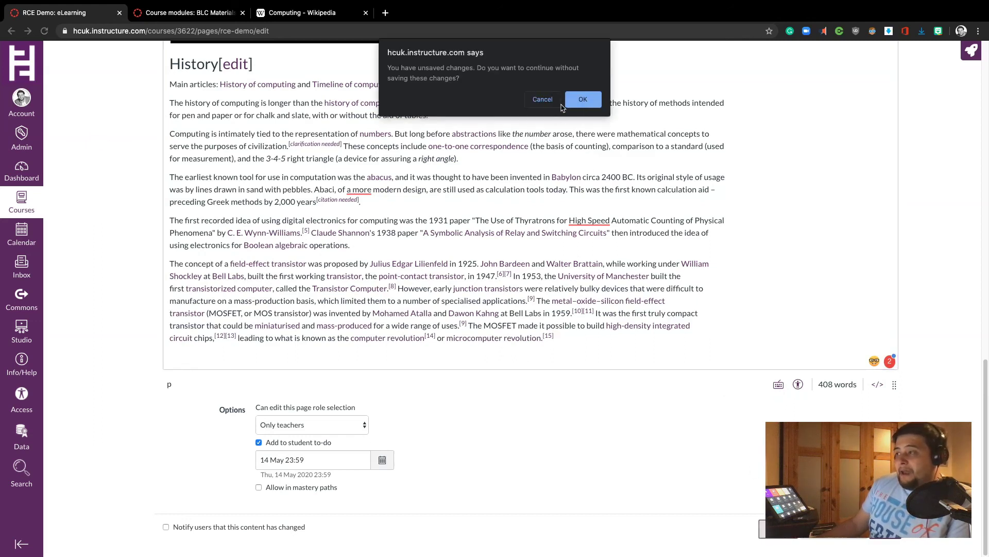
click(583, 100)
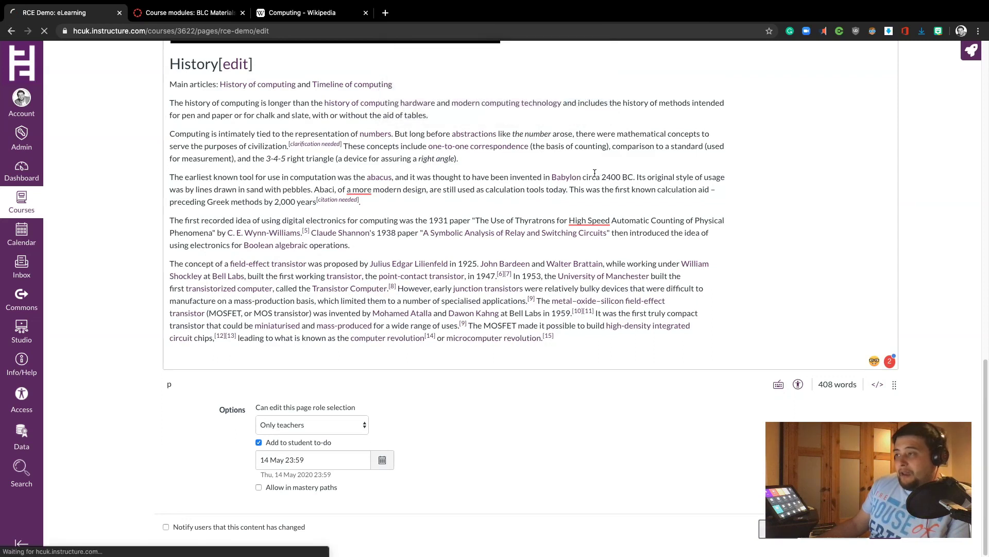
scroll(751, 366, down, 8)
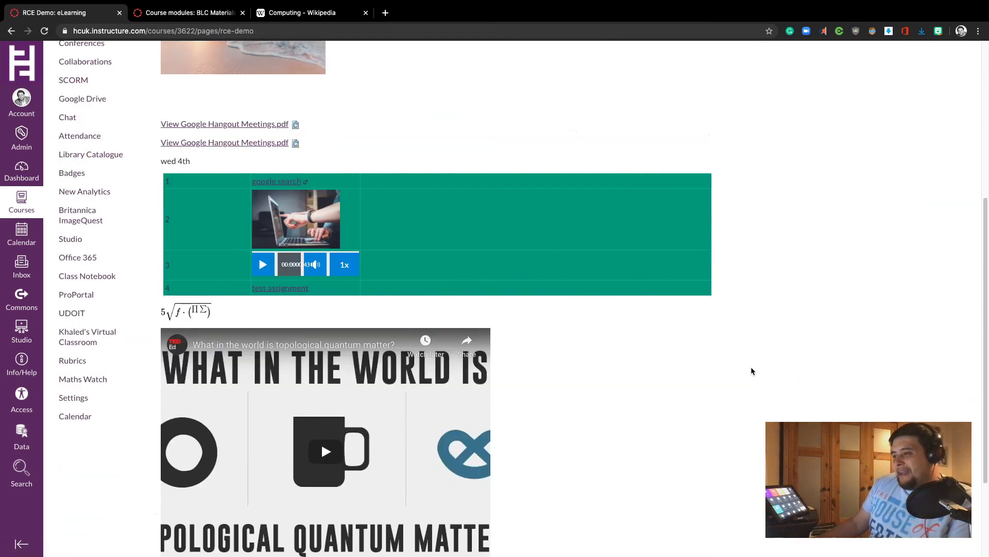
scroll(753, 372, up, 8)
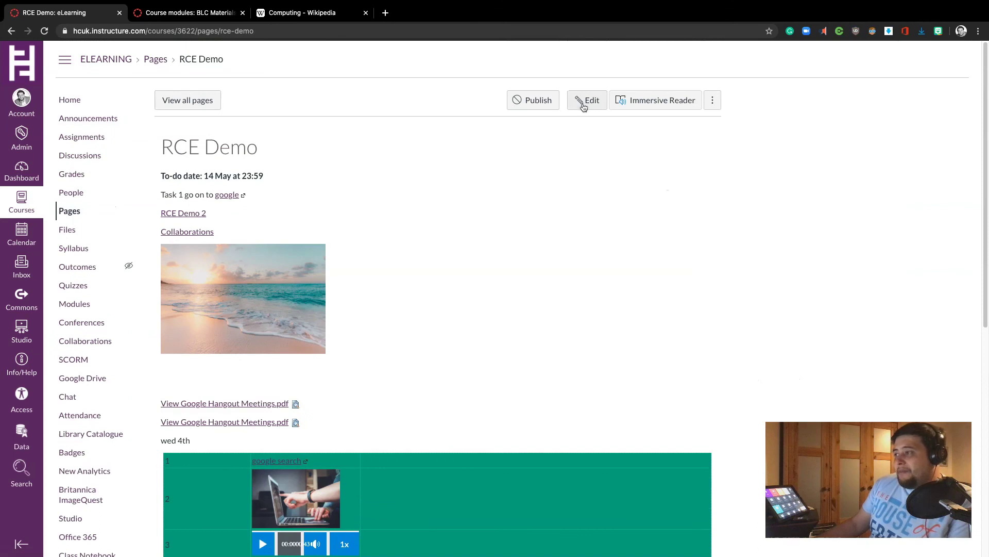
- Reopen RCE Demo for editing, preview the auto-saved content down to the History section and load it
click(584, 101)
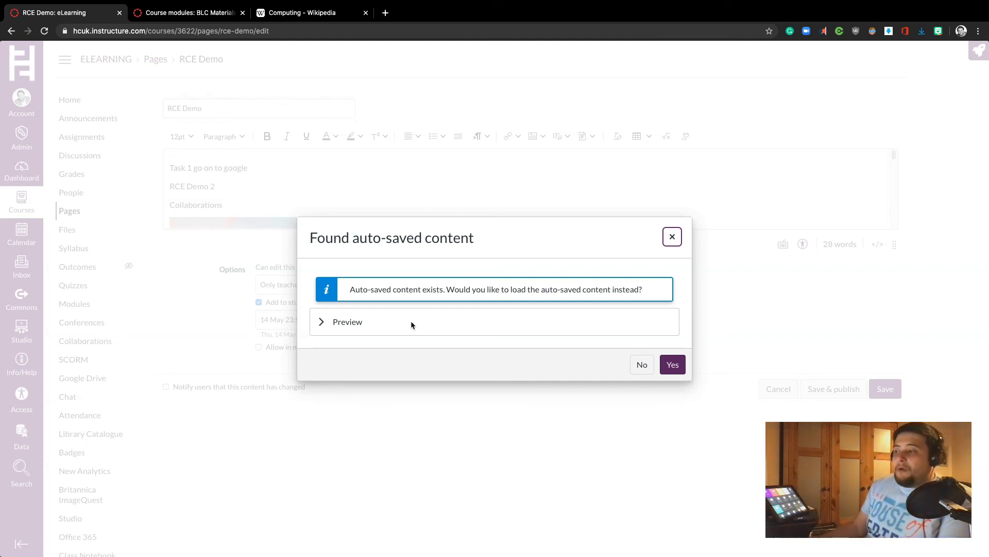
click(323, 323)
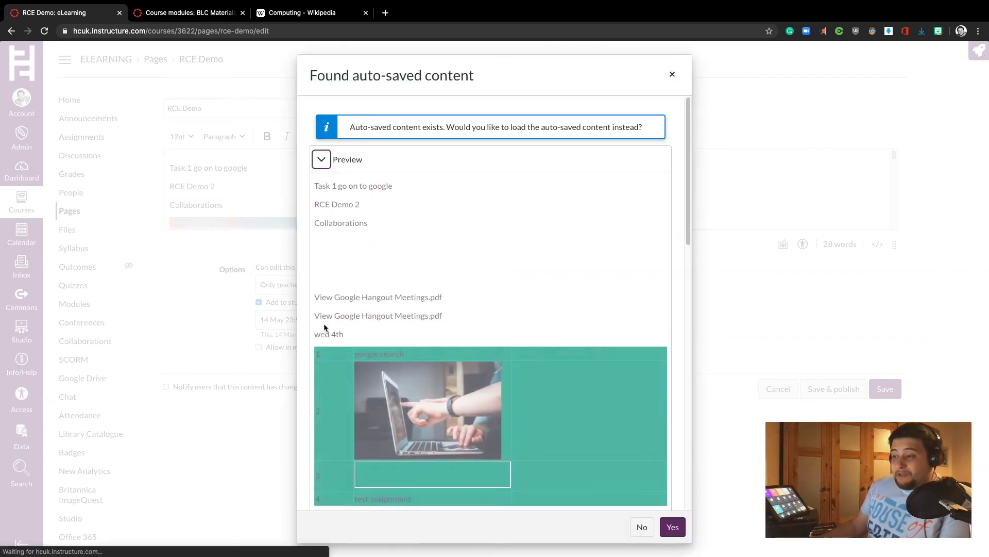
drag(688, 201, 696, 478)
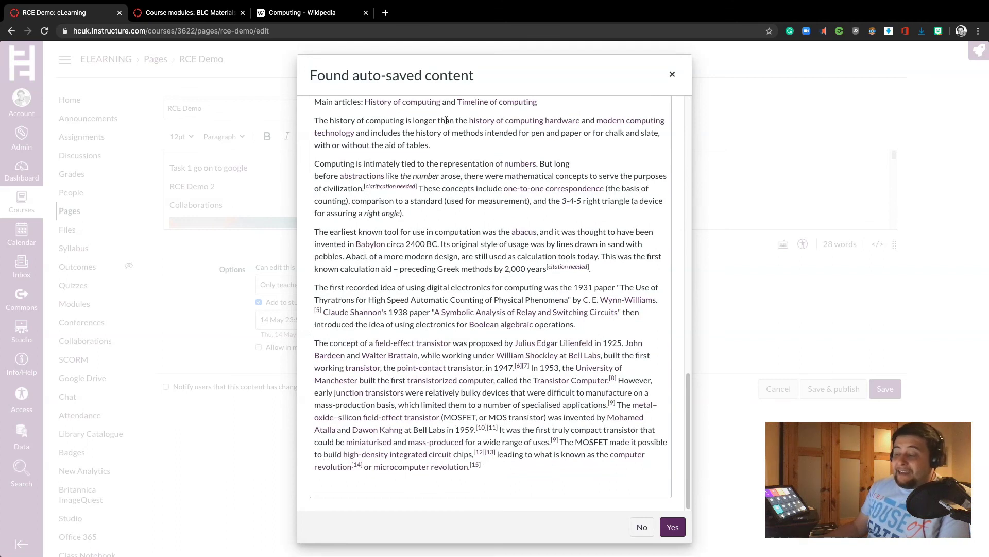
click(674, 532)
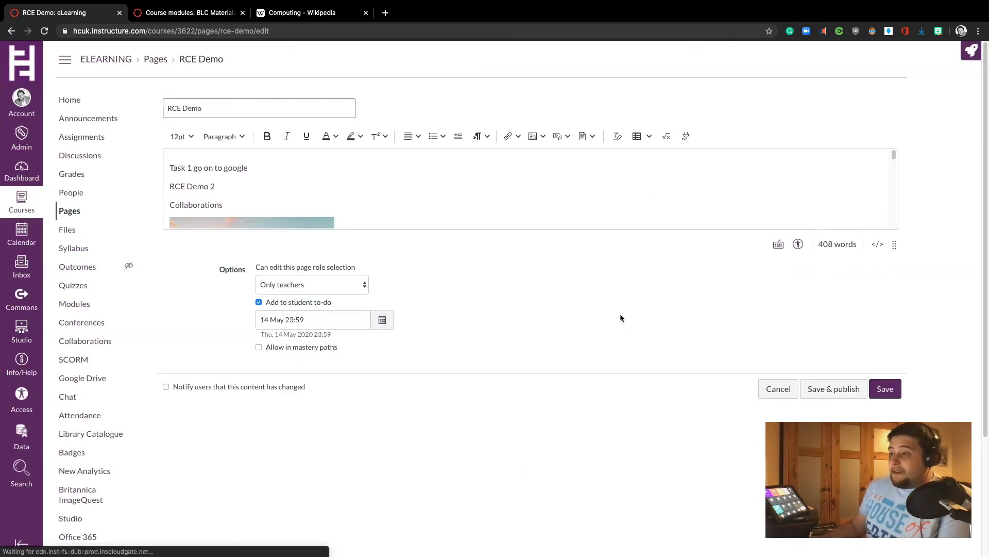
- Enlarge the content area, check the restored content from the first task to the History section, and save the page
drag(895, 157, 886, 390)
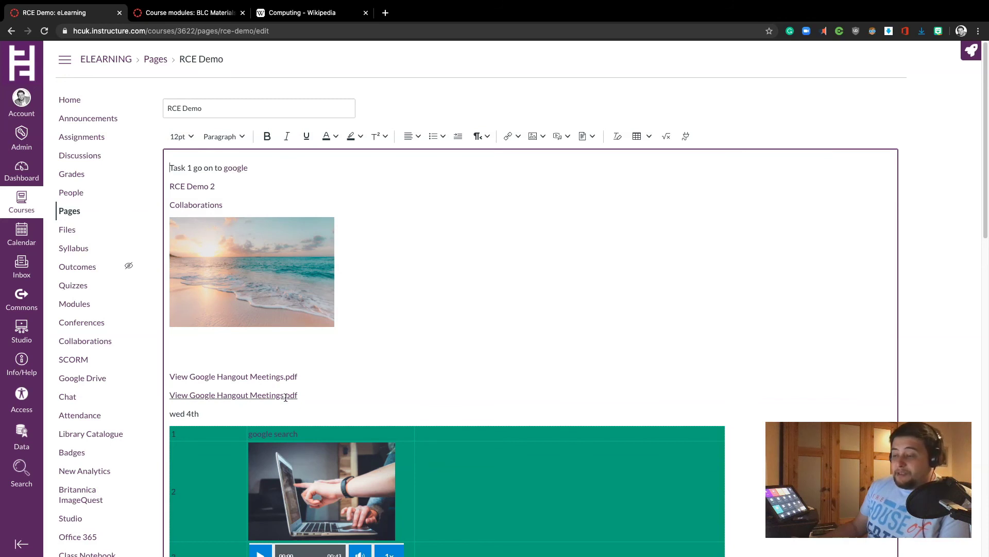
scroll(453, 374, down, 2)
scroll(447, 378, down, 1)
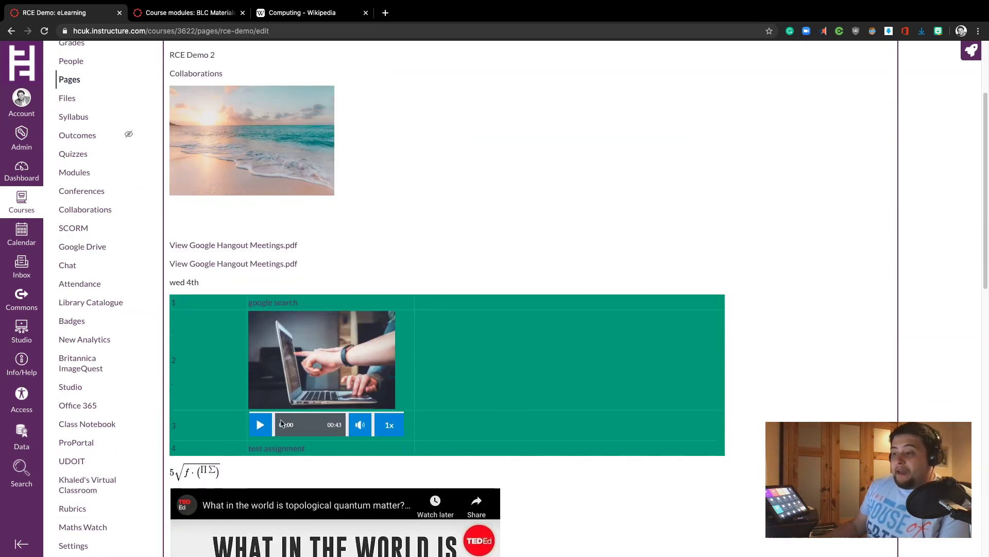
scroll(331, 506, down, 7)
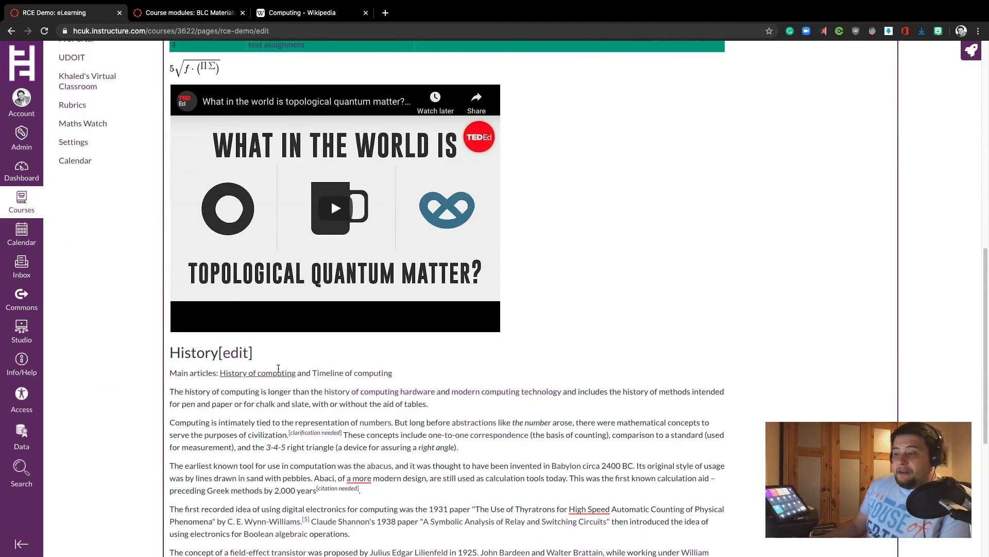
scroll(607, 284, up, 3)
scroll(606, 284, up, 8)
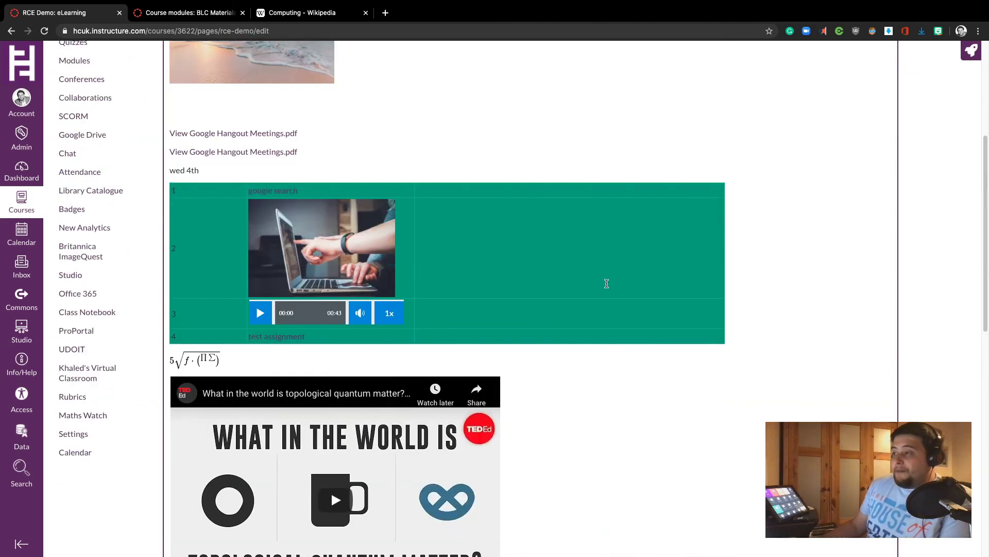
scroll(798, 301, down, 16)
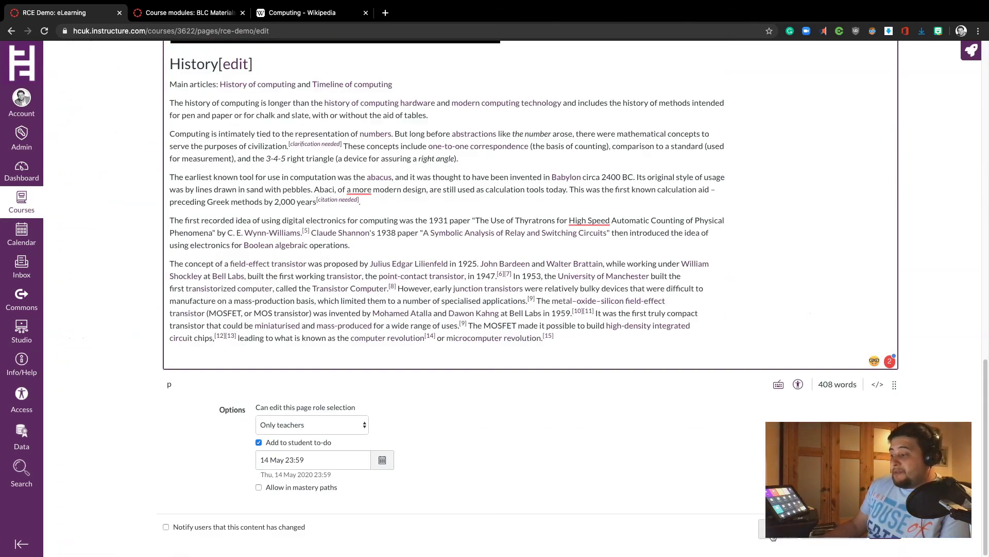
click(888, 537)
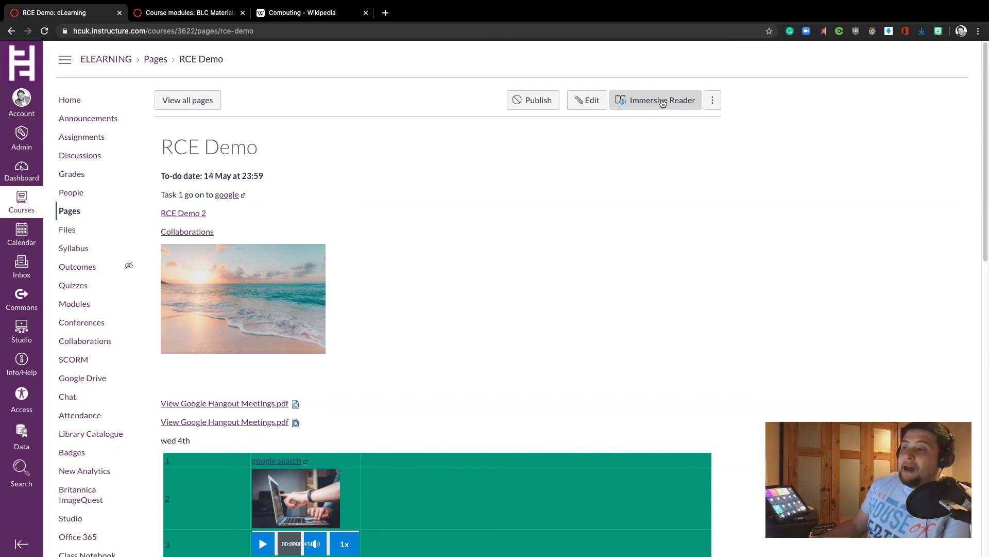
- Review the saved RCE Demo page from its title to the History section
scroll(742, 308, down, 12)
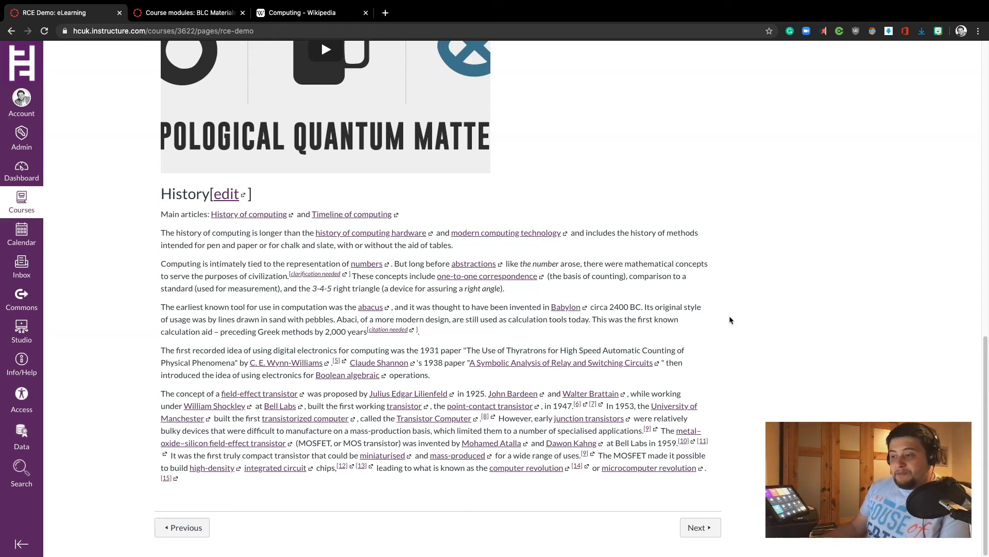
scroll(729, 320, up, 10)
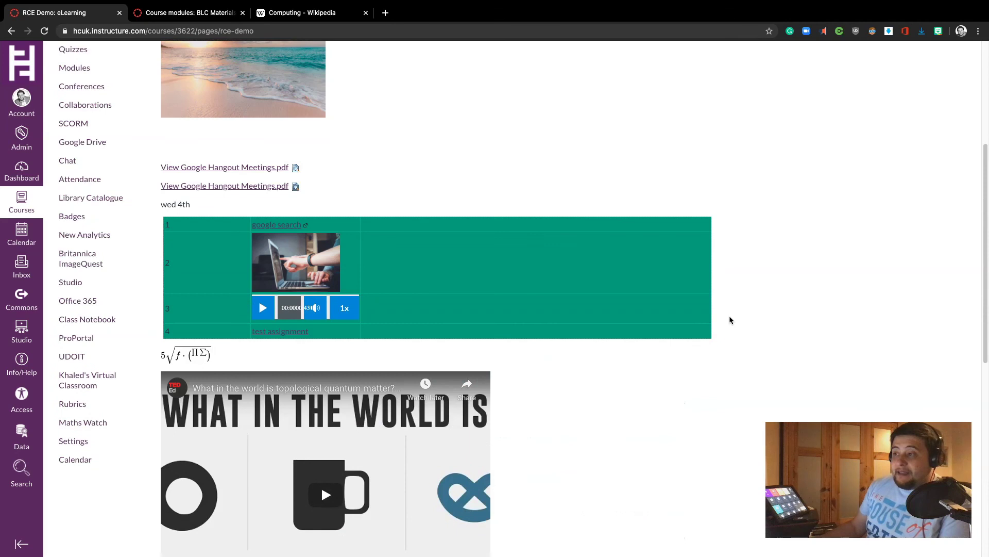
scroll(730, 320, up, 6)
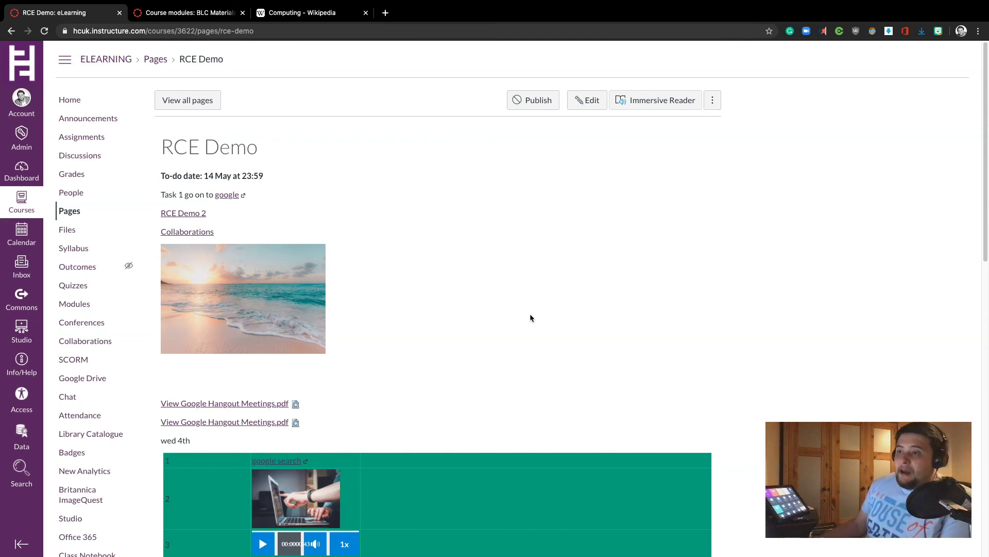
- Open RCE Demo from the Edtech ToolKit Demos module and return to the course's module list
click(84, 305)
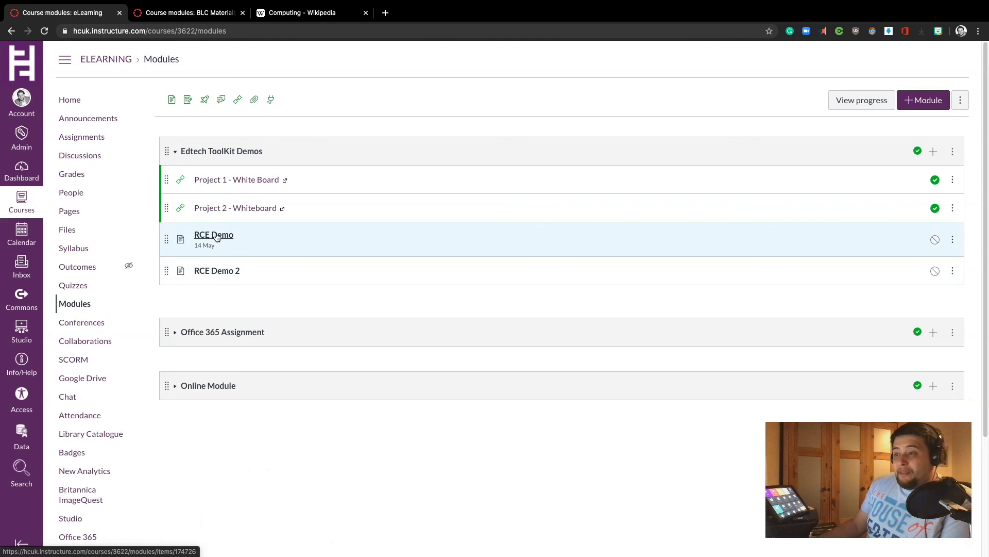
click(220, 237)
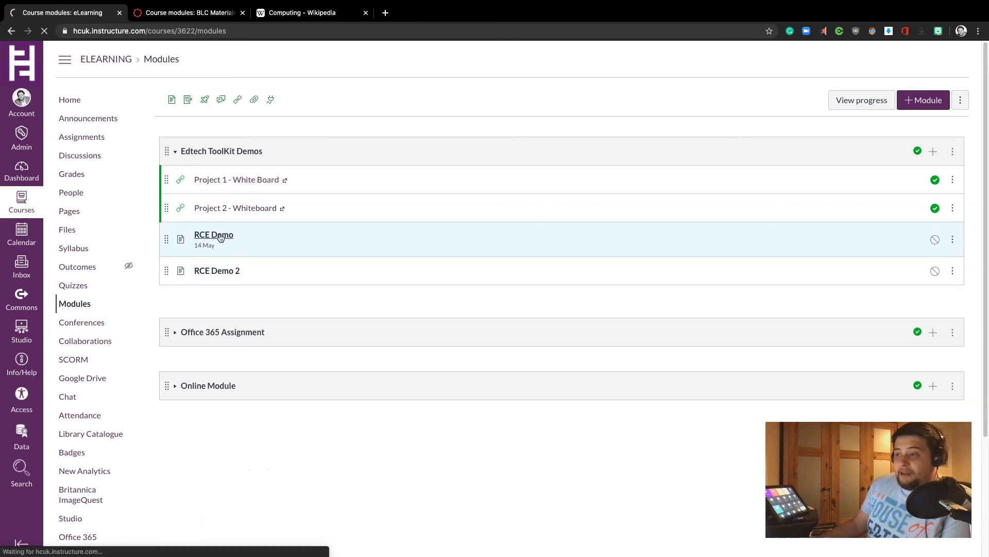
click(86, 307)
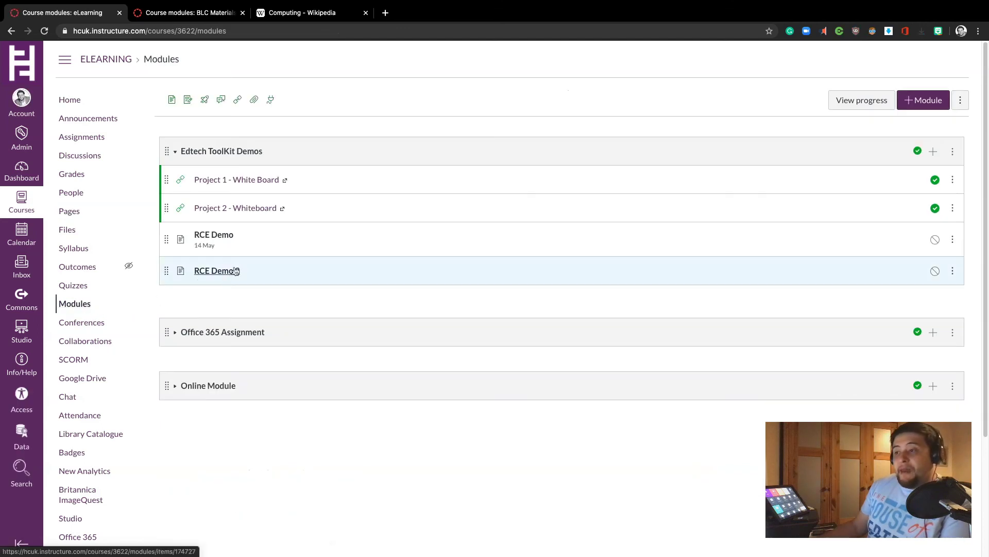